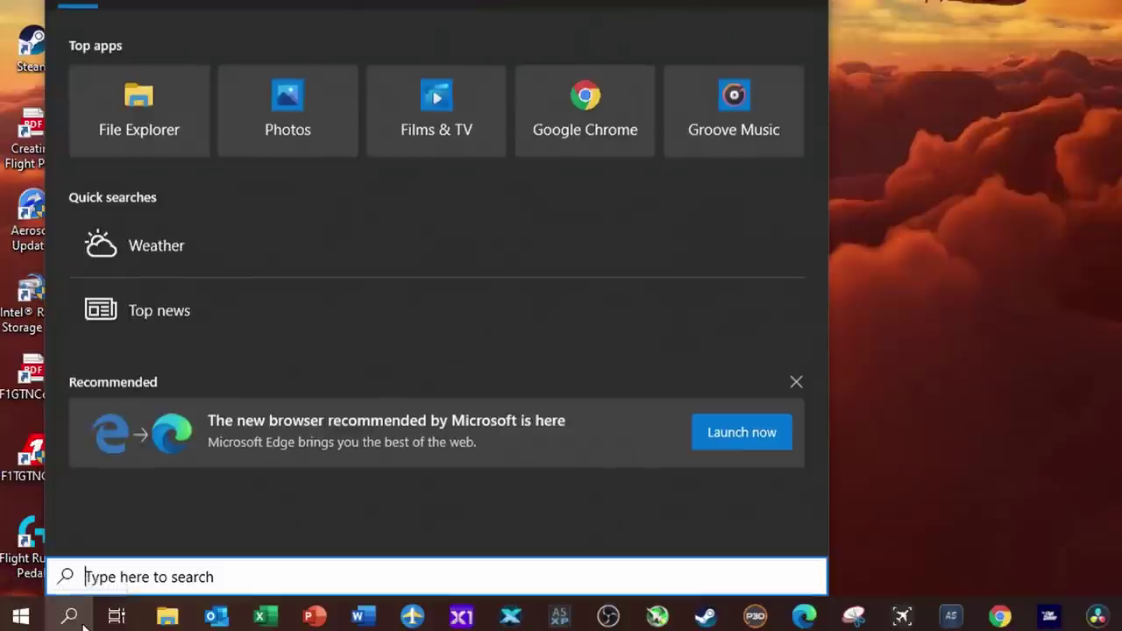
# - Search Windows for the Control Panel and bring up its Devices and Printers page
pyautogui.write('con')
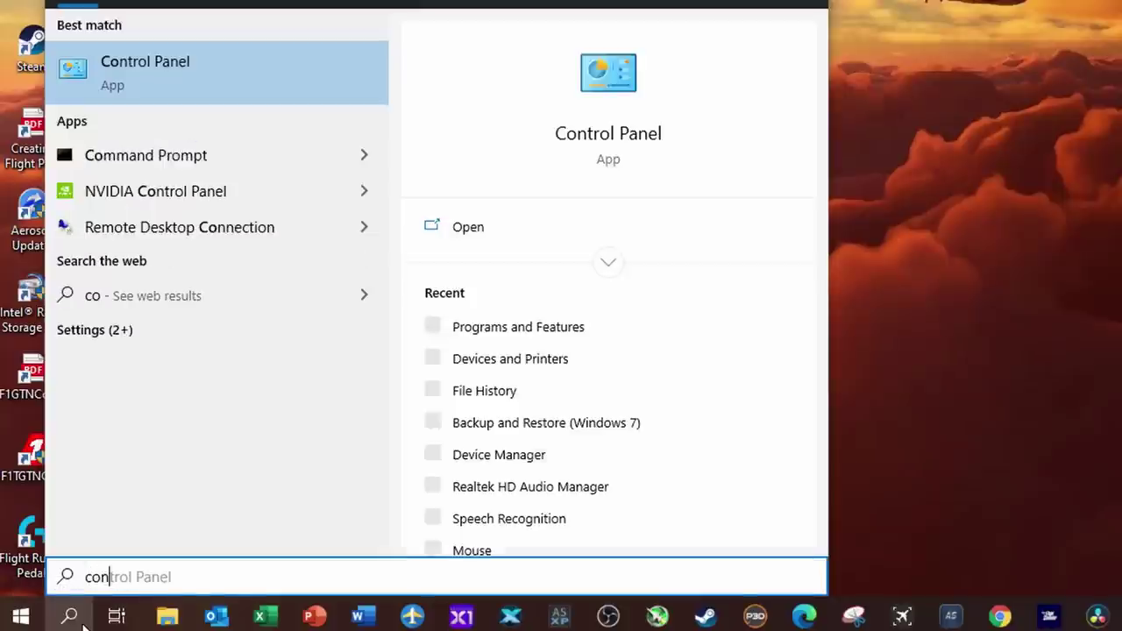
pyautogui.write('trol panel')
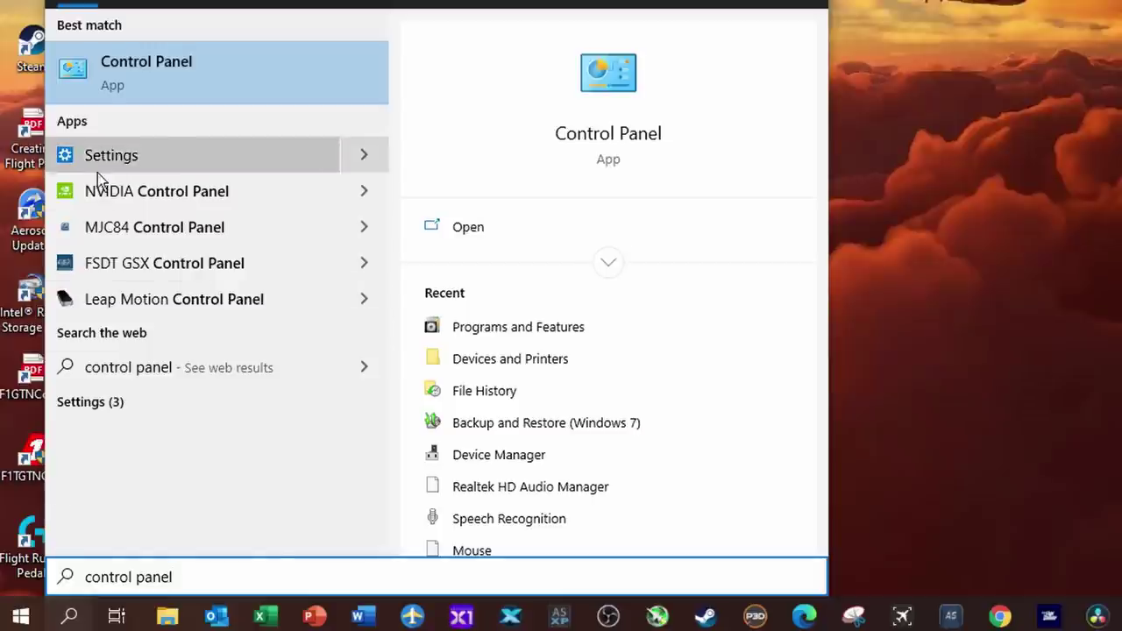
pyautogui.click(103, 90)
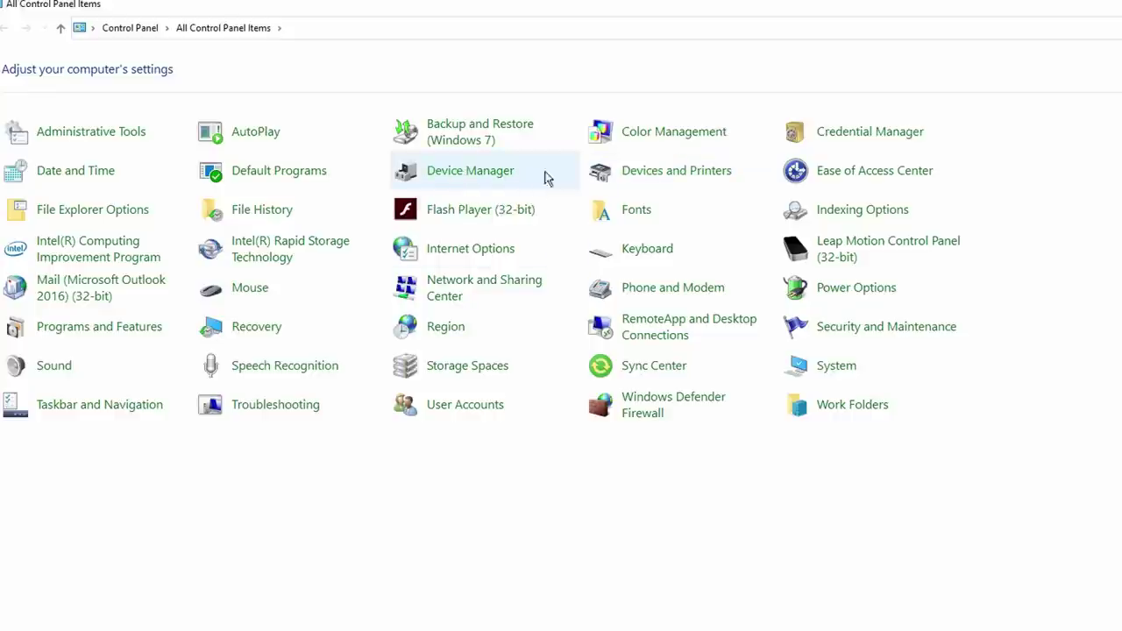
pyautogui.click(663, 175)
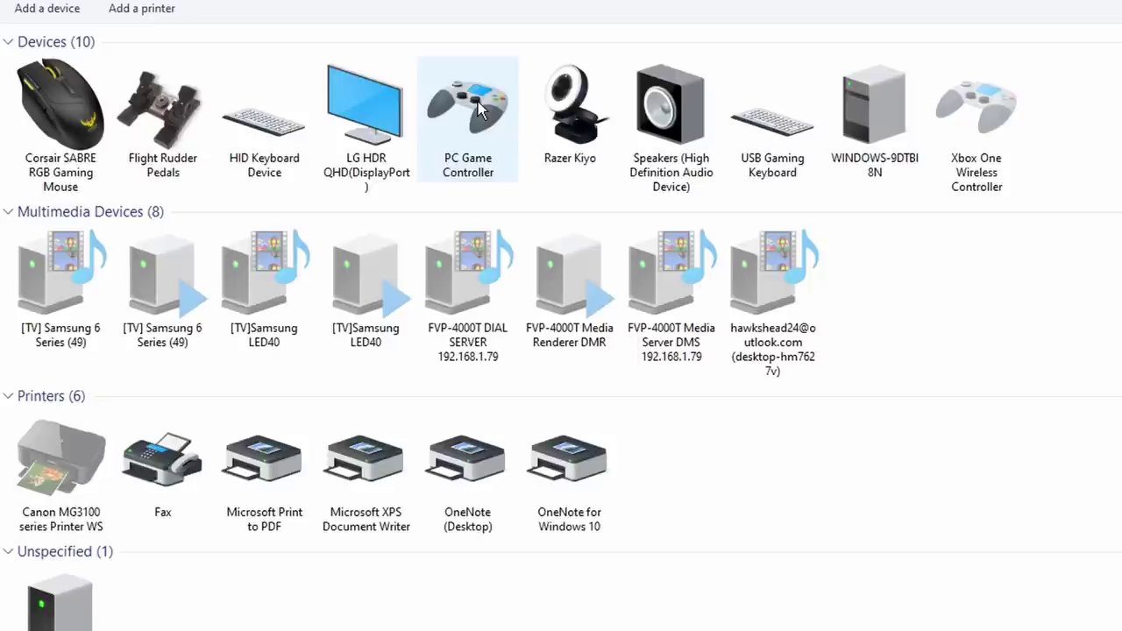
# - Bring up the properties of the PC Game Controller from its game controller settings
pyautogui.rightClick(477, 102)
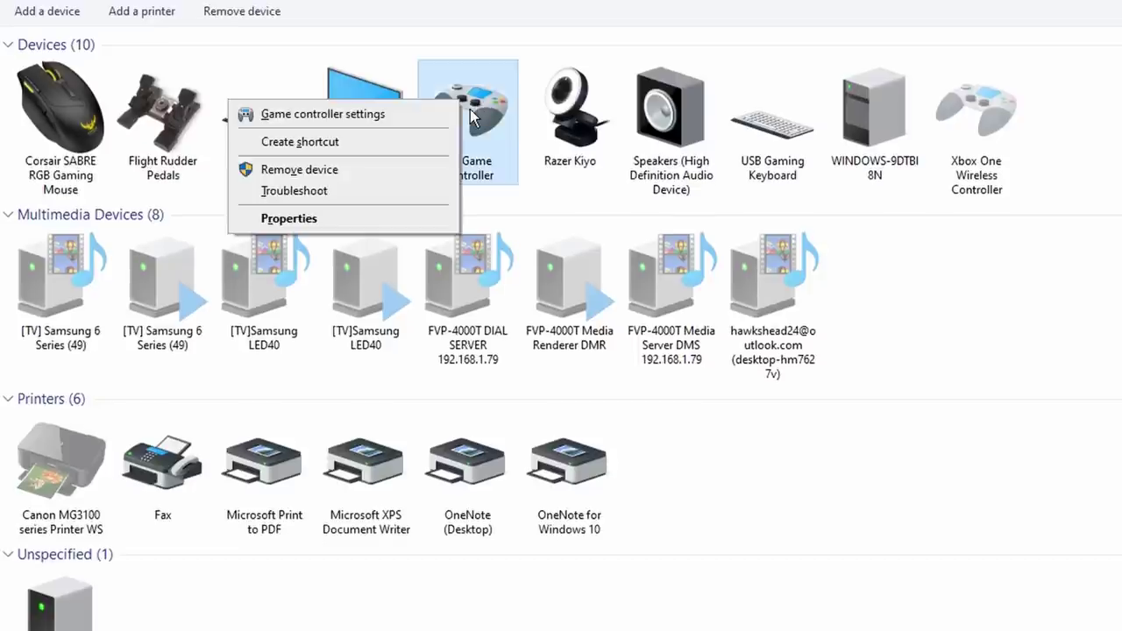
pyautogui.click(386, 115)
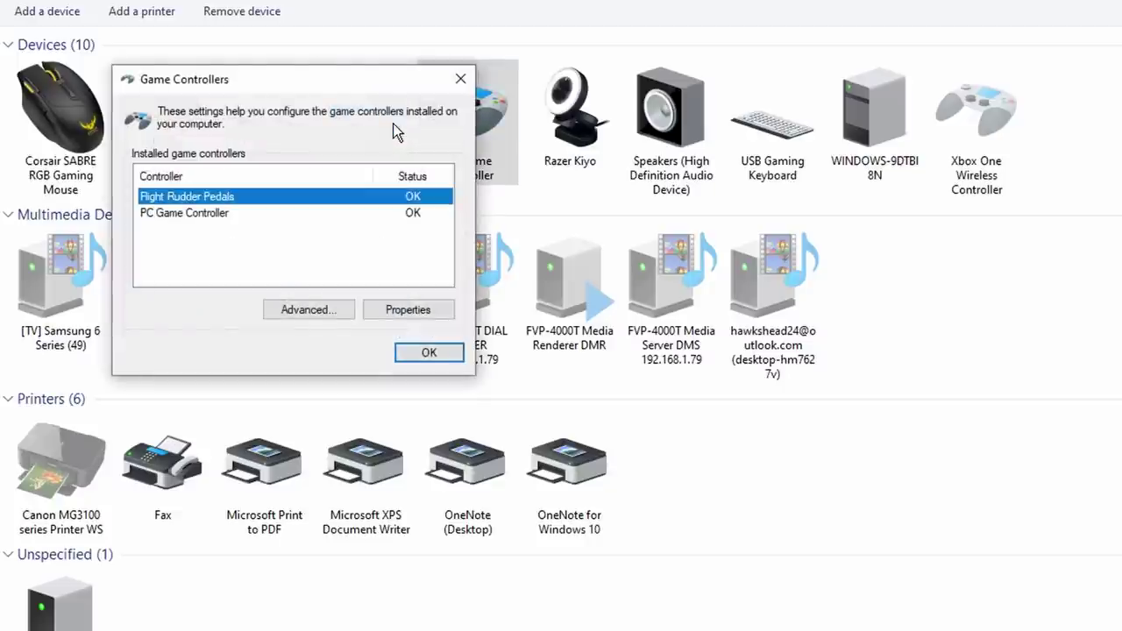
pyautogui.press('Down')
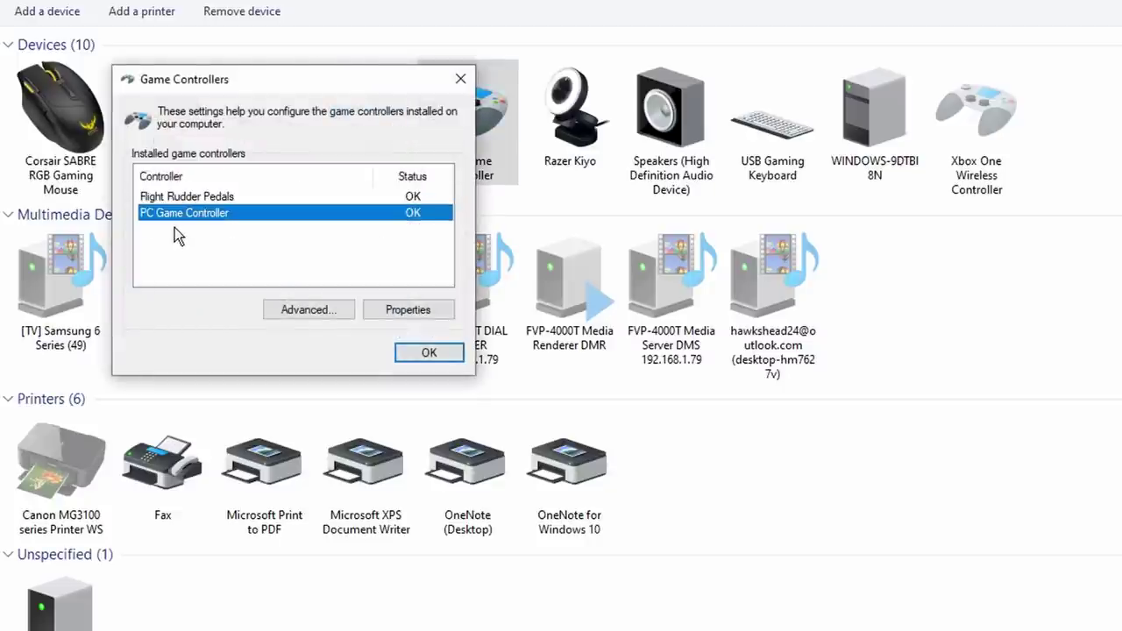
pyautogui.click(424, 317)
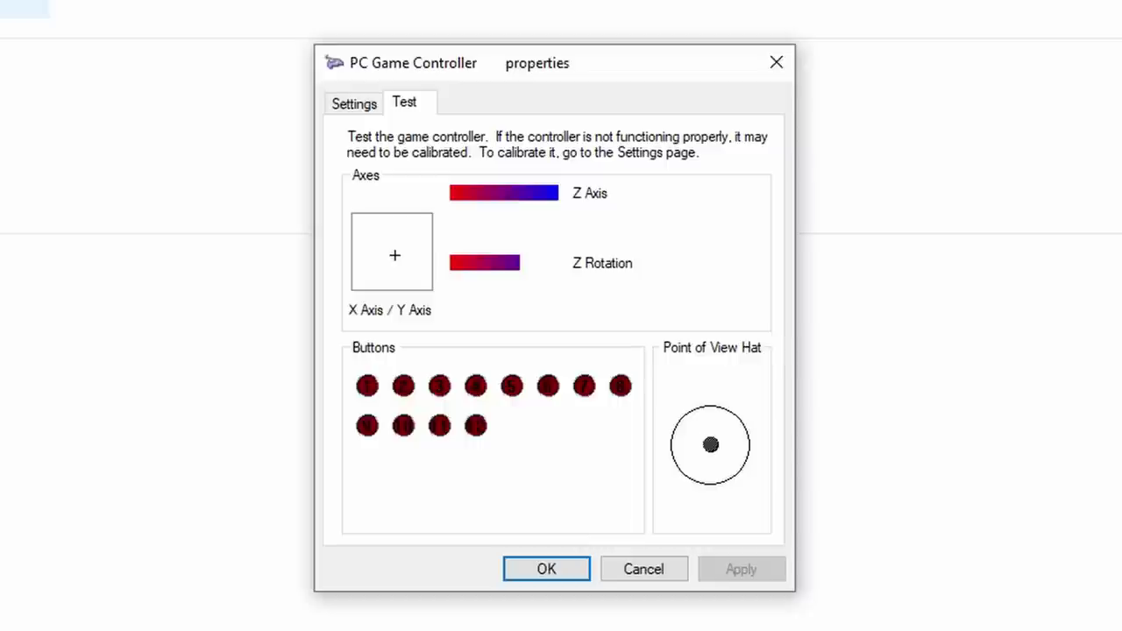
# - Calibrate the PC Game Controller's axes with the Device Calibration Wizard, then save and apply the calibration
pyautogui.click(379, 109)
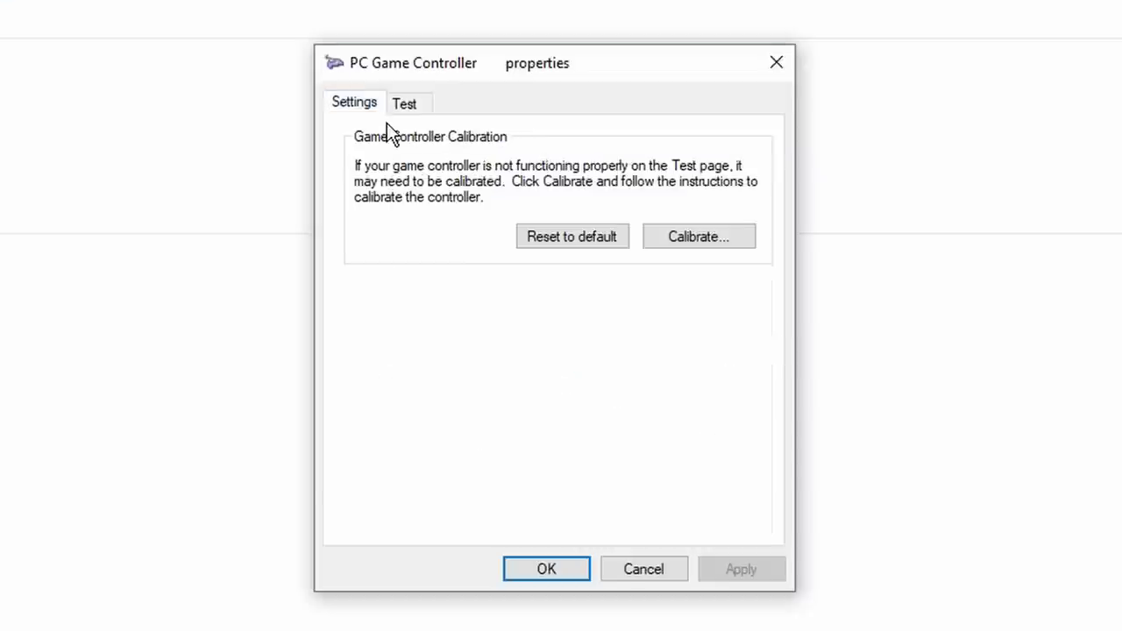
pyautogui.click(743, 251)
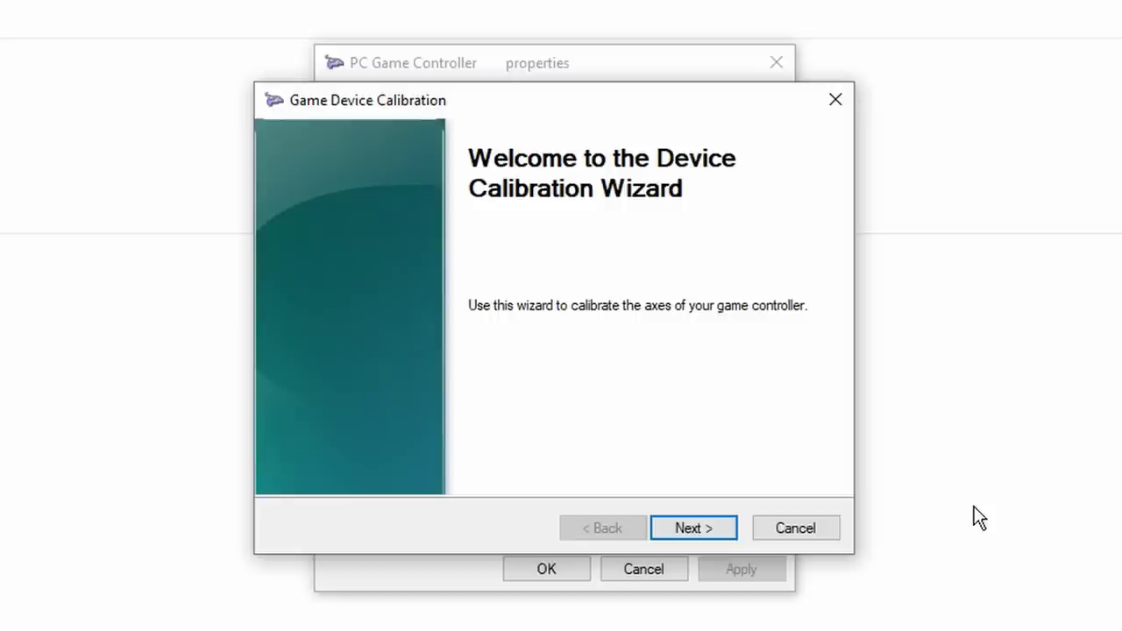
pyautogui.click(722, 530)
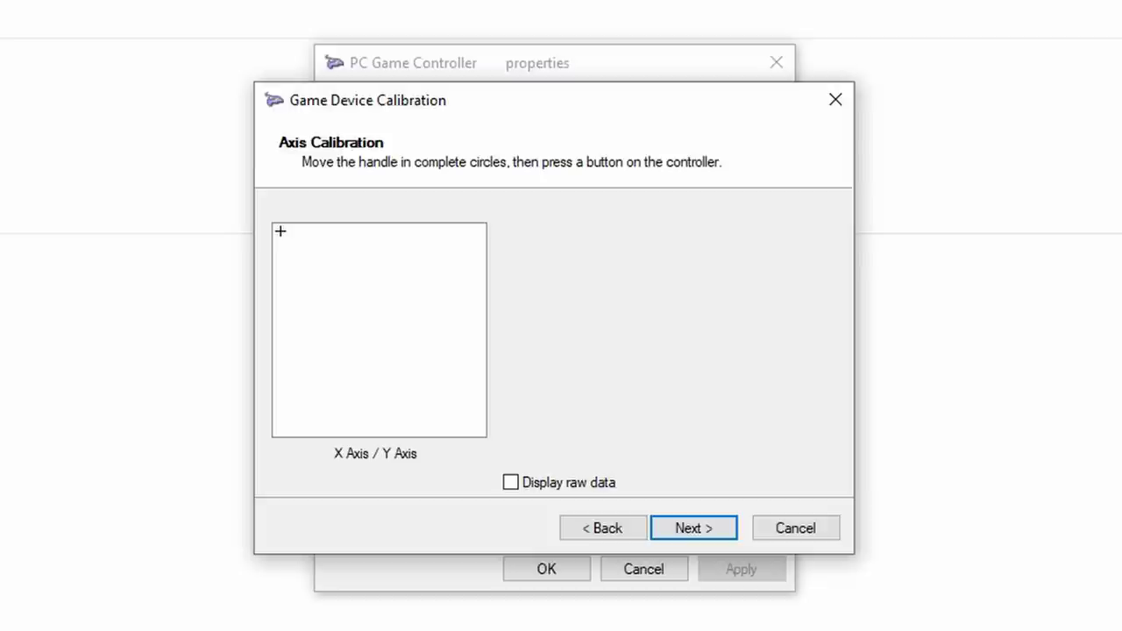
pyautogui.hotkey('alt', 'b')
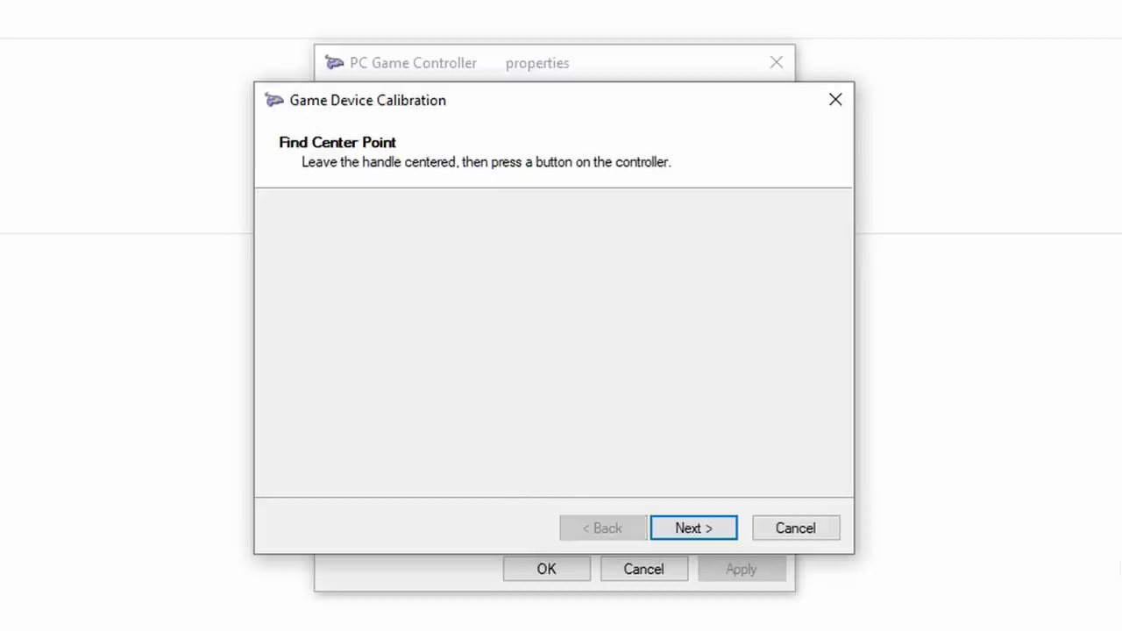
pyautogui.press('Return')
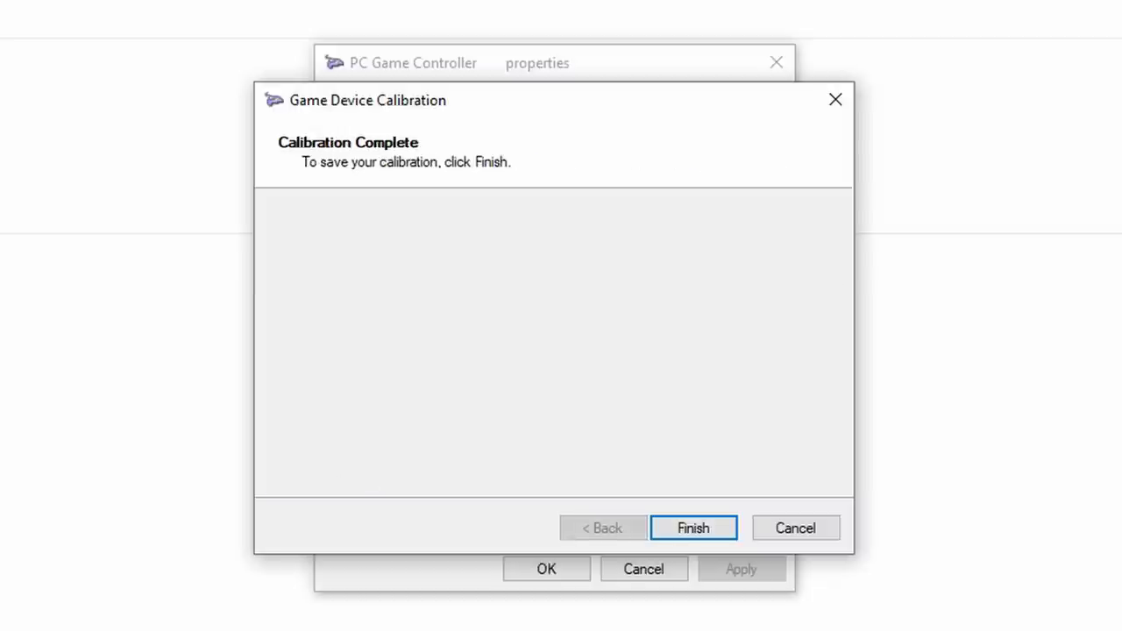
pyautogui.click(714, 526)
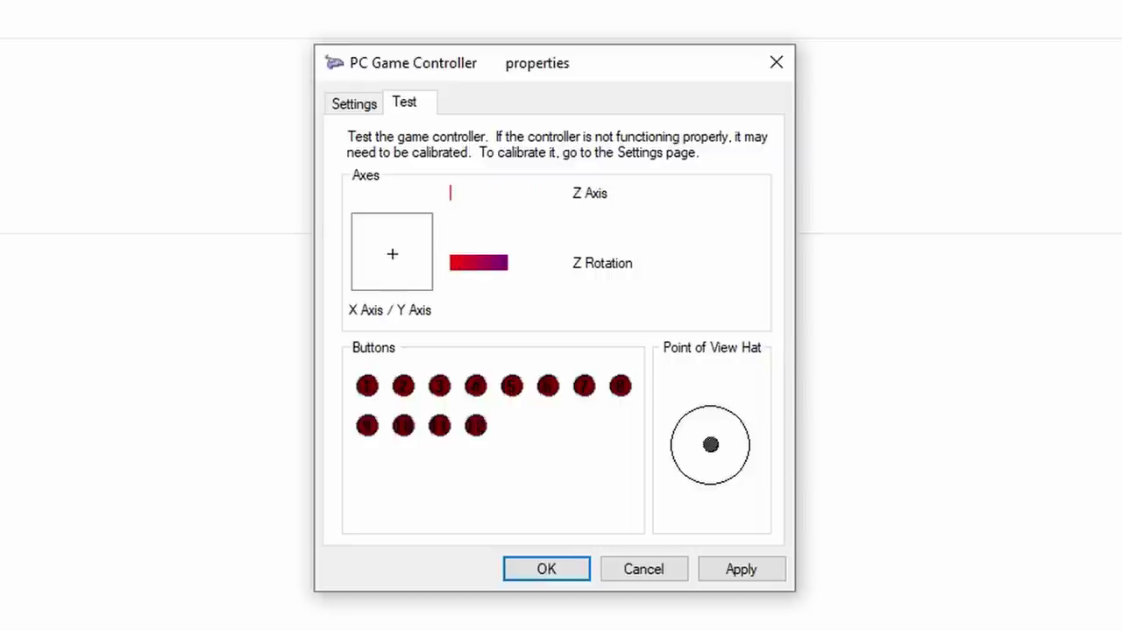
pyautogui.click(759, 576)
pyautogui.click(935, 604)
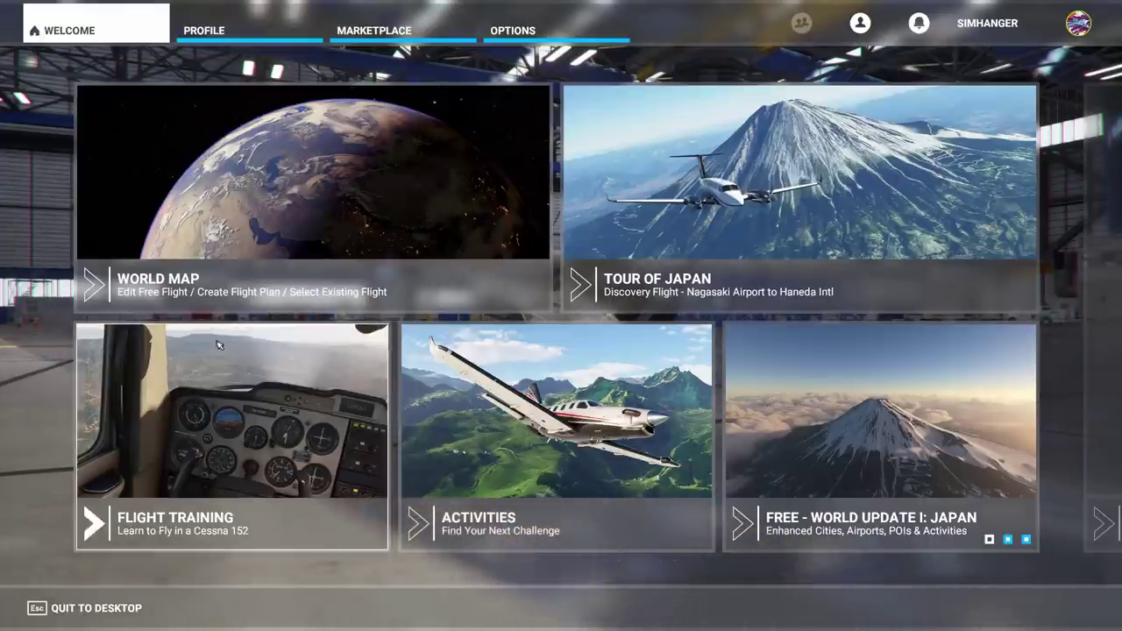
# - In Microsoft Flight Simulator, go to the World Map and choose the Robin DR400/100 Cadet as the aircraft
pyautogui.click(303, 211)
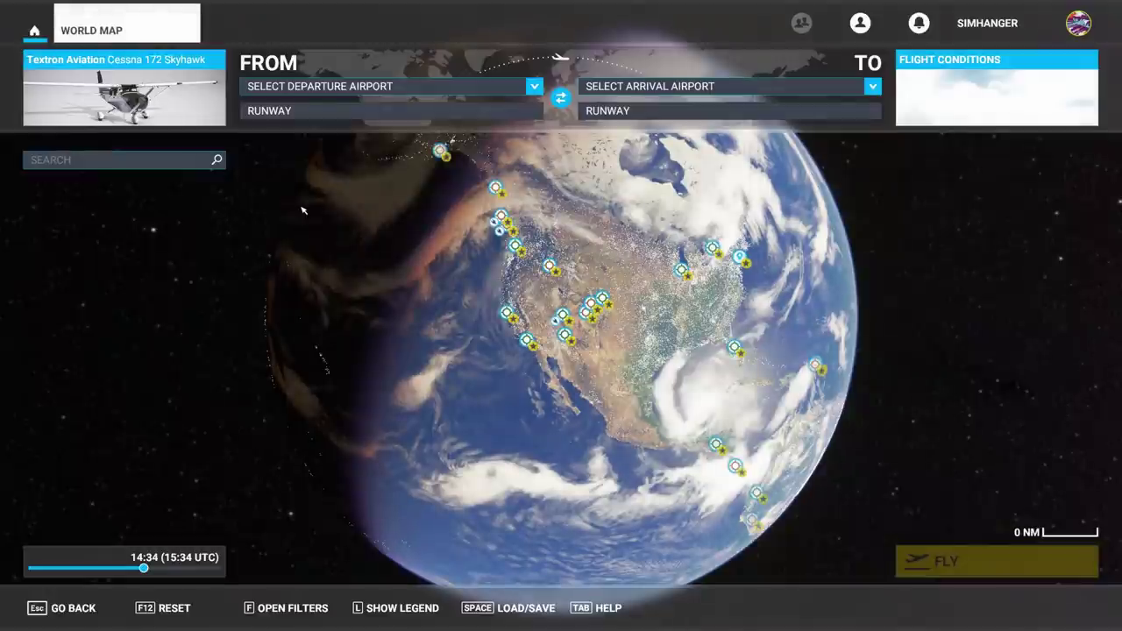
pyautogui.click(171, 91)
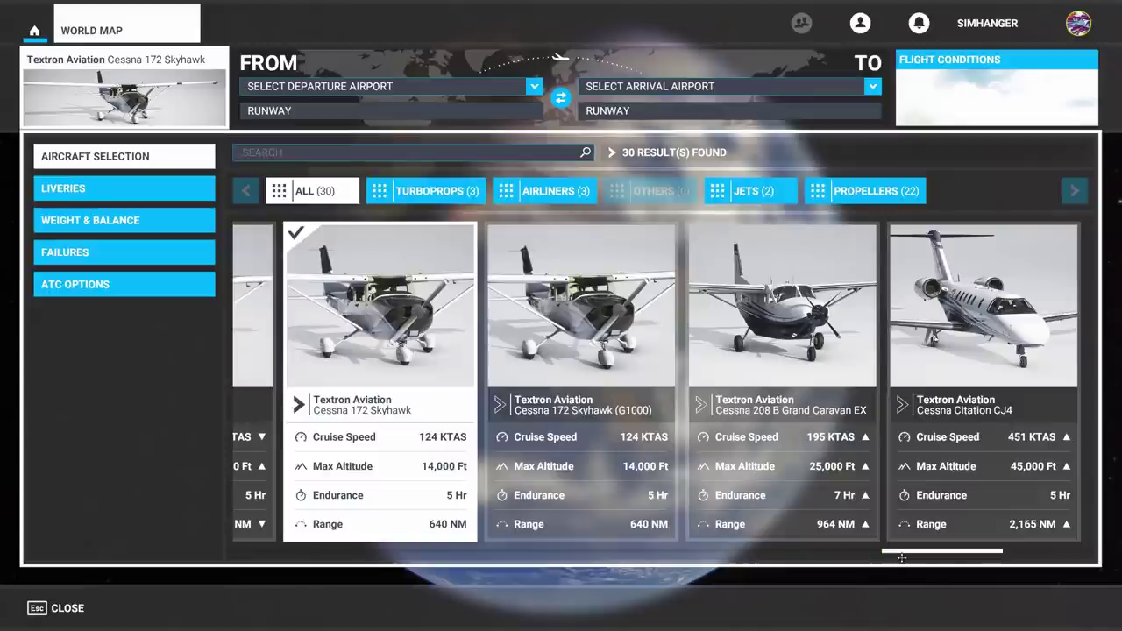
pyautogui.moveTo(901, 557); pyautogui.dragTo(831, 566)
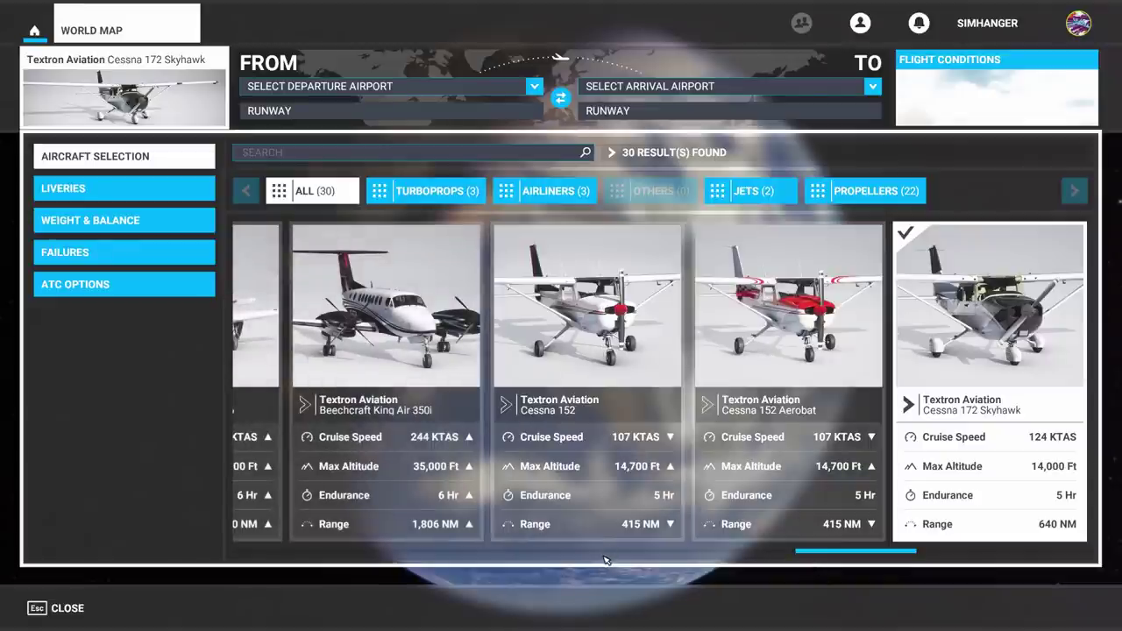
pyautogui.click(604, 555)
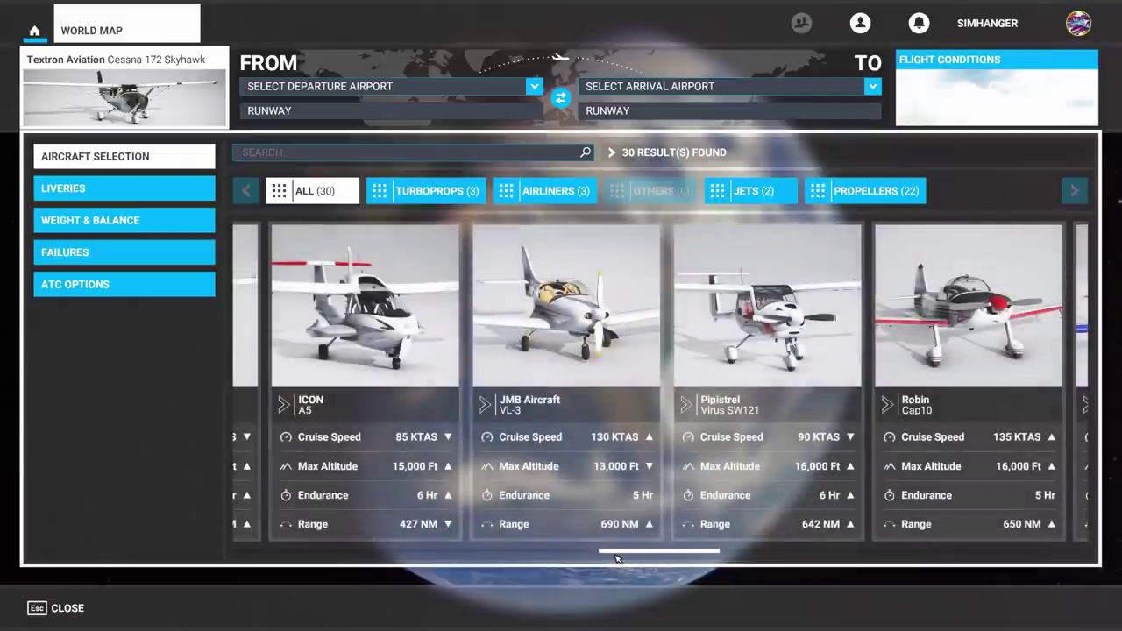
pyautogui.moveTo(632, 558); pyautogui.dragTo(704, 565)
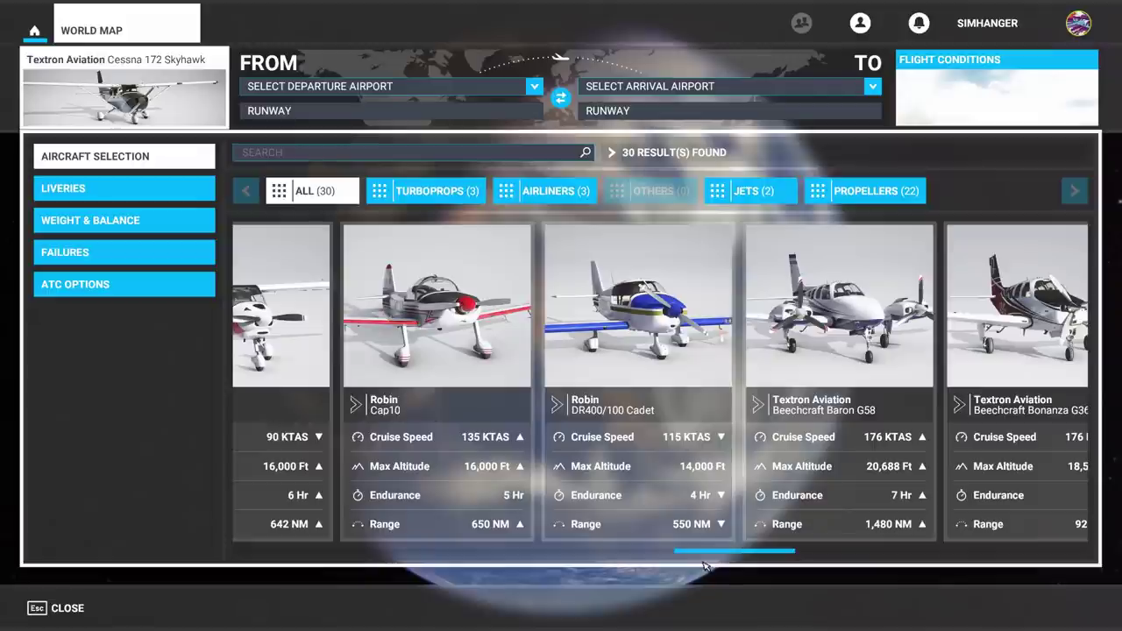
pyautogui.click(650, 326)
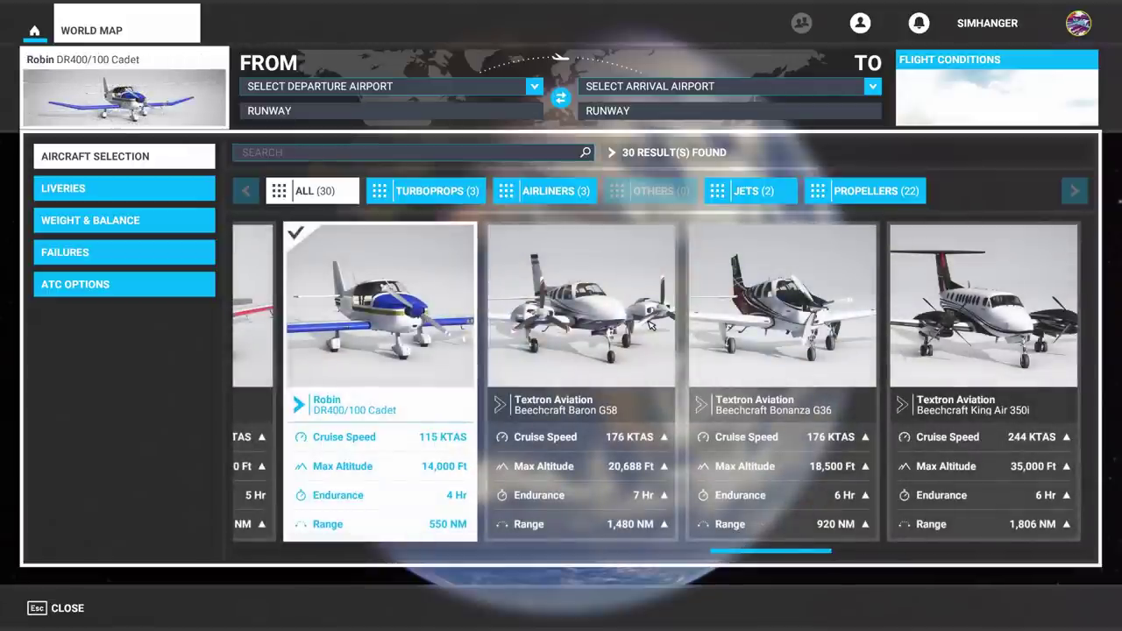
pyautogui.click(67, 610)
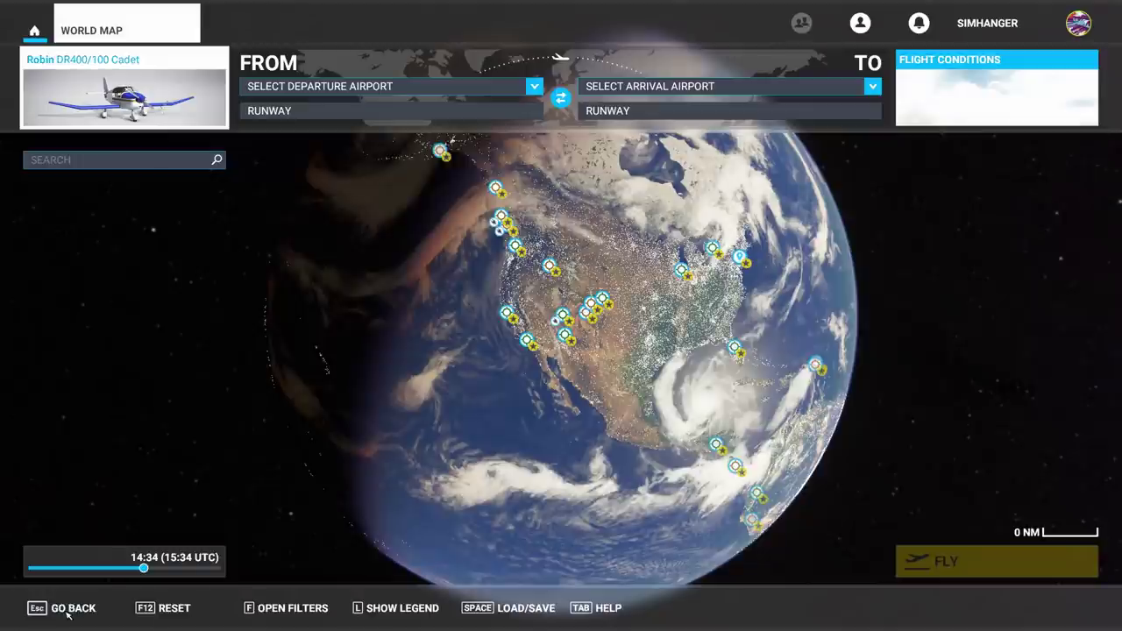
# - Set the departure airport to KPAG Panguitch Airport and use runway 36 as the departure point
pyautogui.click(454, 86)
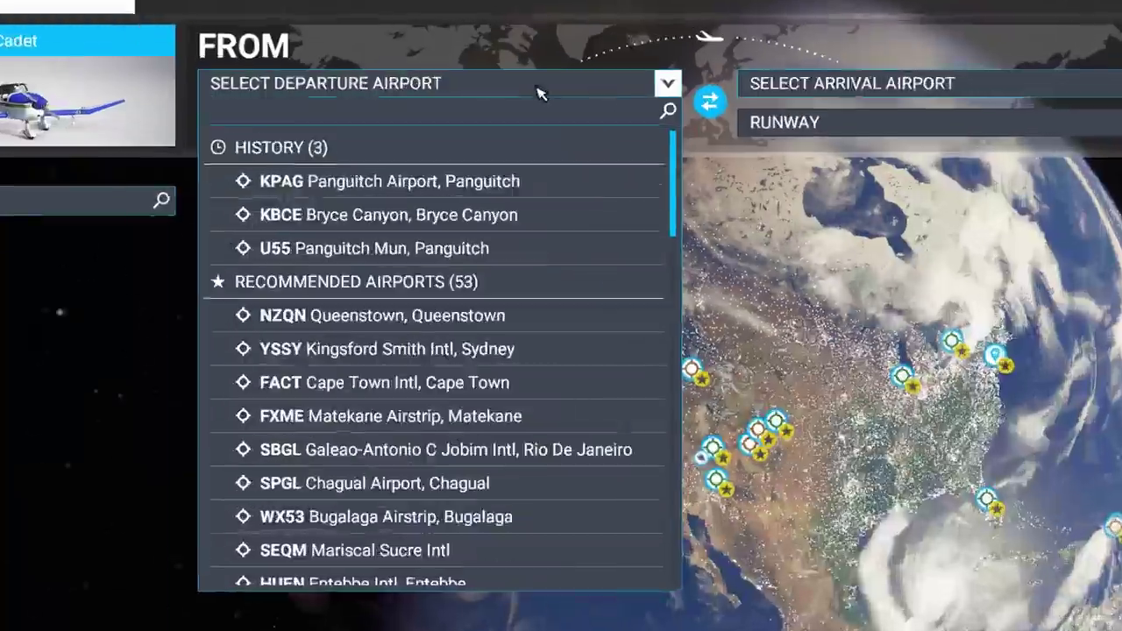
pyautogui.write('kpag')
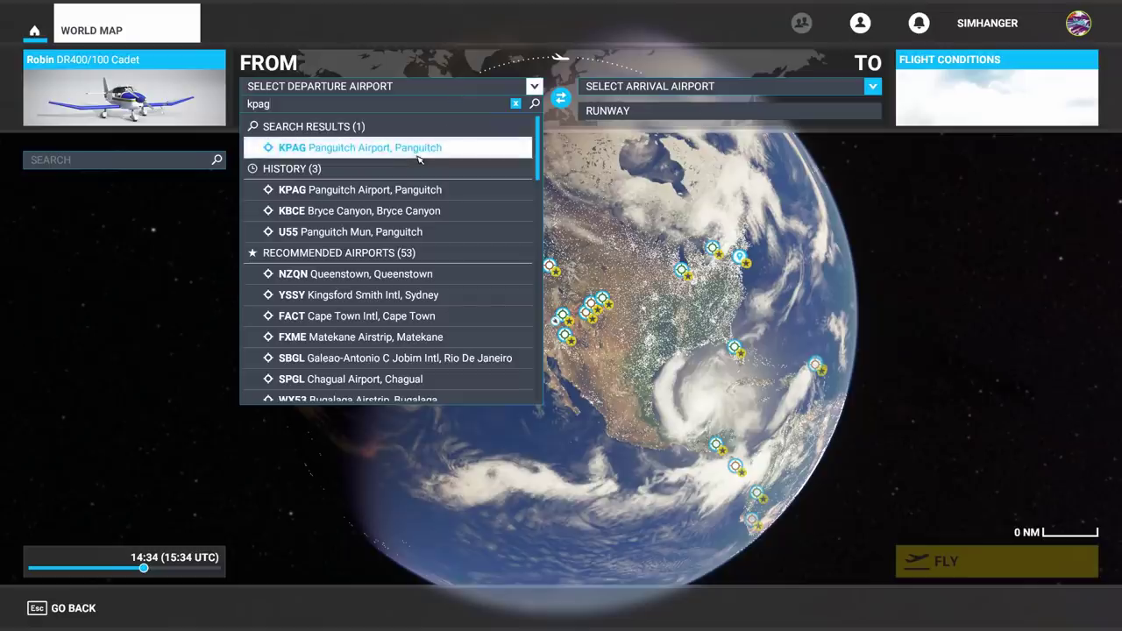
pyautogui.click(526, 215)
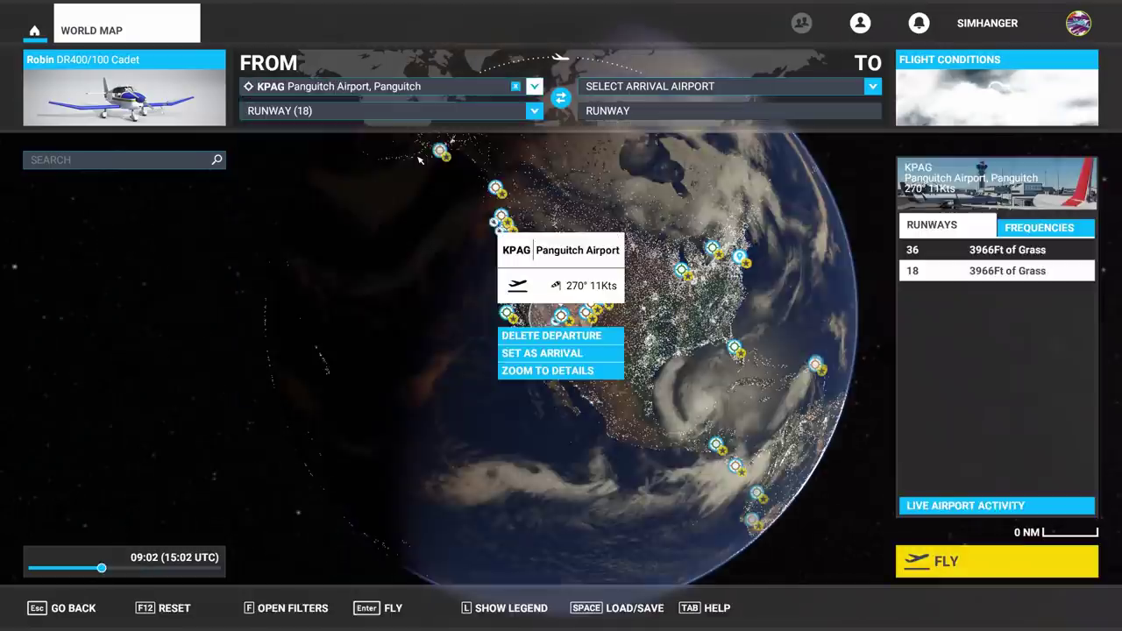
pyautogui.click(550, 370)
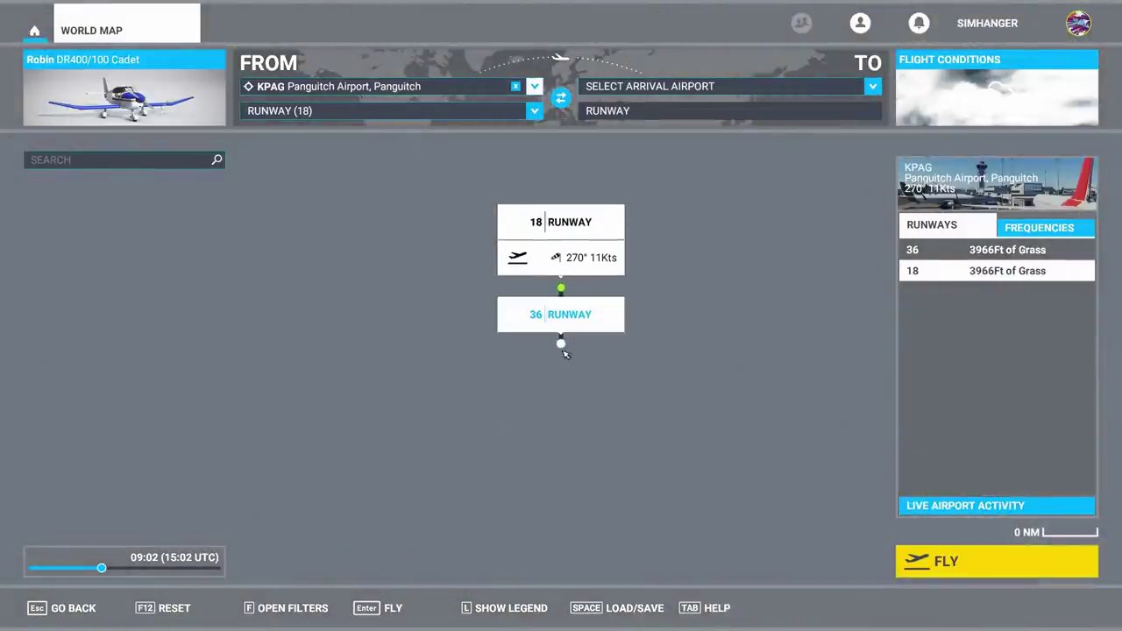
pyautogui.click(561, 343)
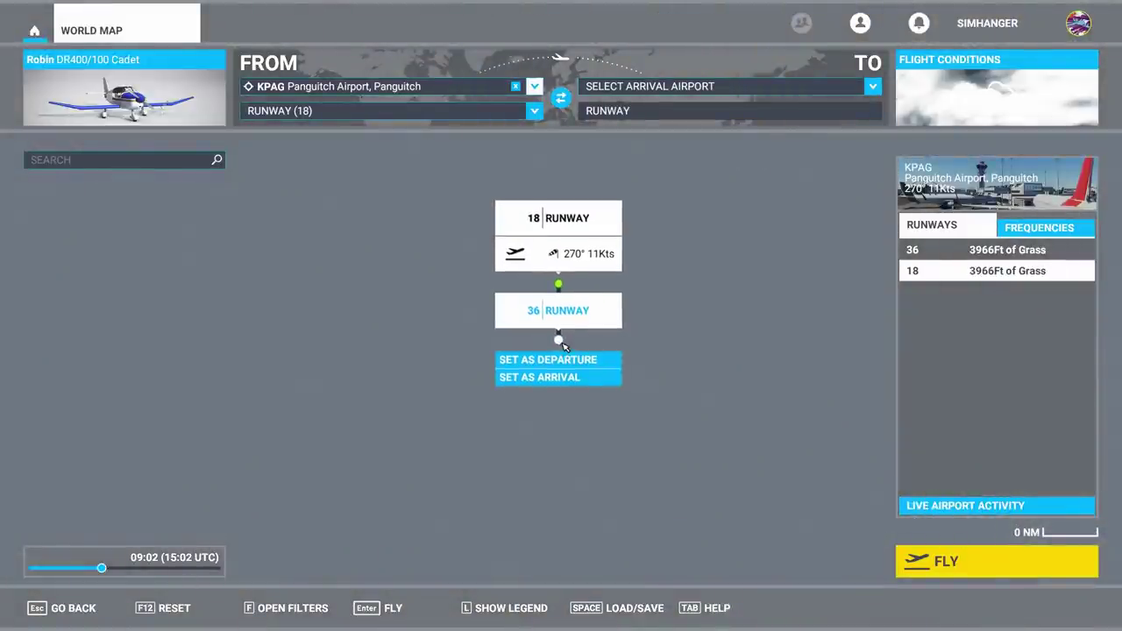
pyautogui.click(568, 366)
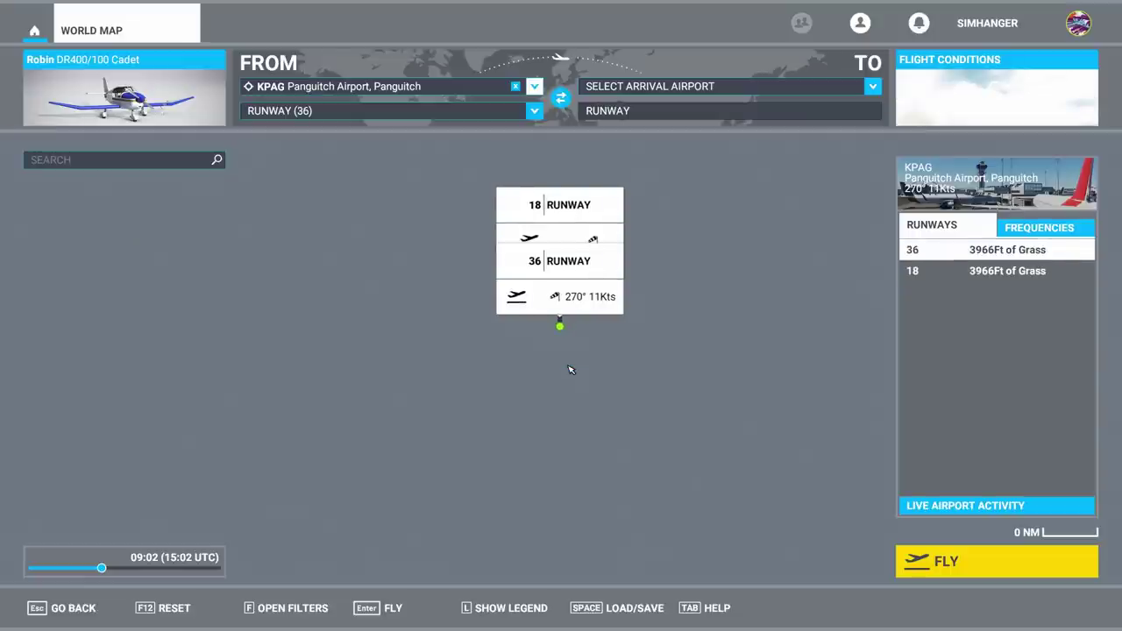
# - Set the flight conditions to a local time of 12:09 with the Clear Skies weather preset
pyautogui.click(936, 96)
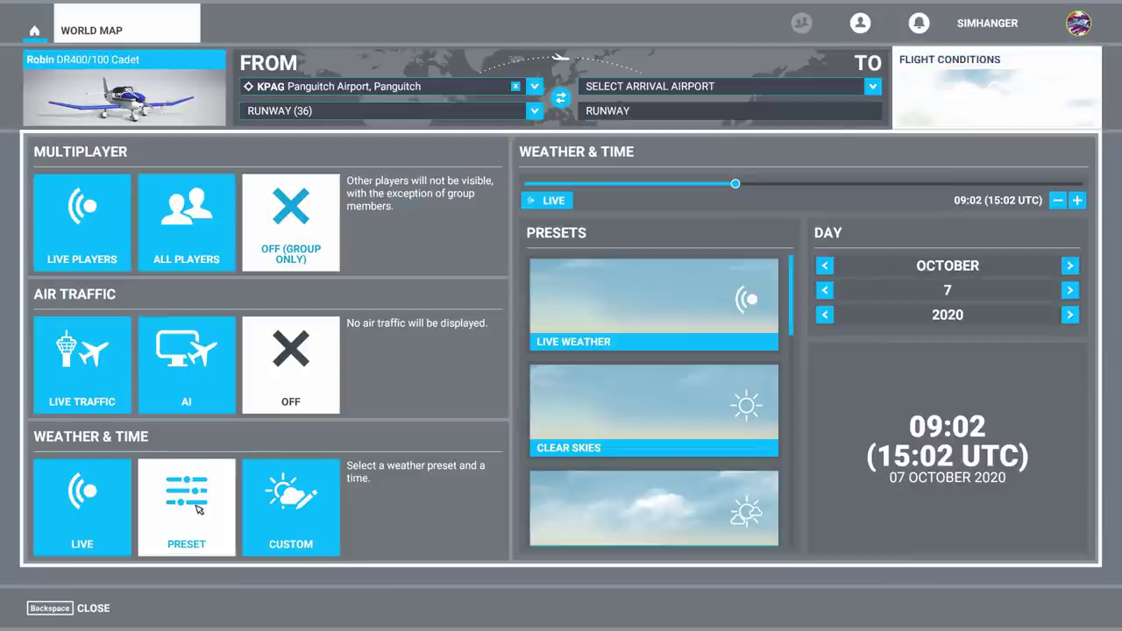
pyautogui.moveTo(735, 184); pyautogui.dragTo(807, 187)
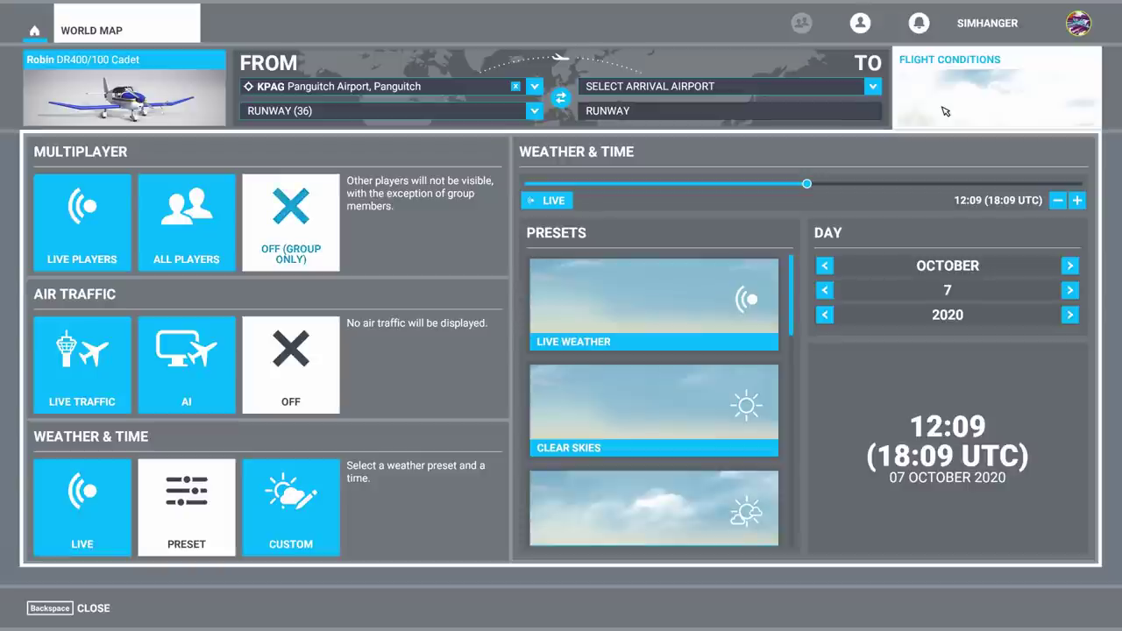
pyautogui.click(617, 421)
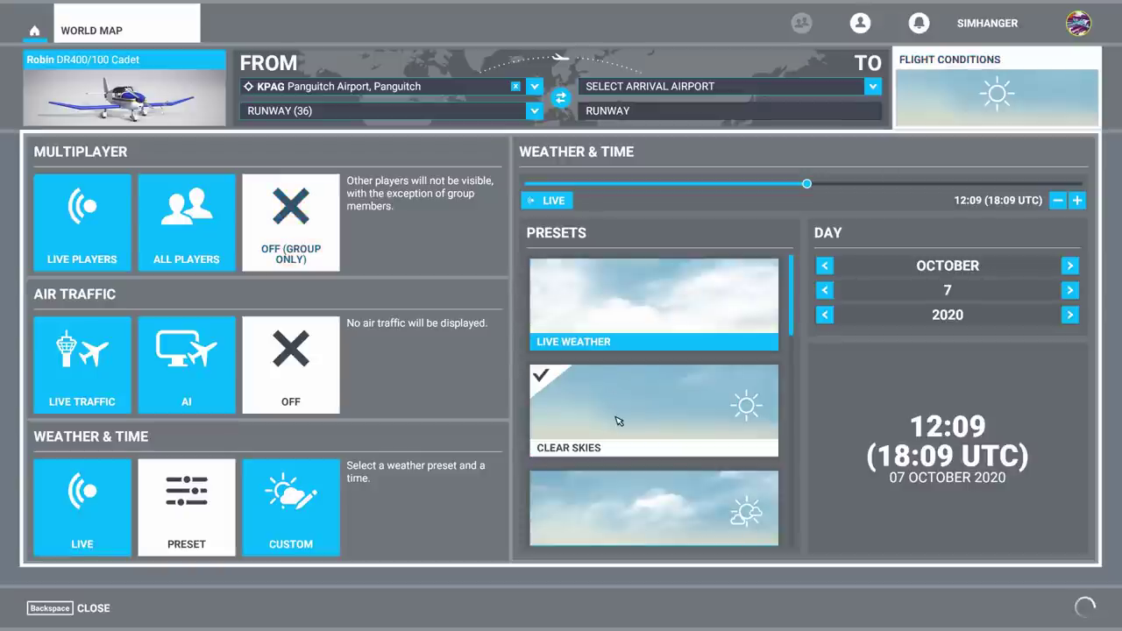
pyautogui.click(72, 610)
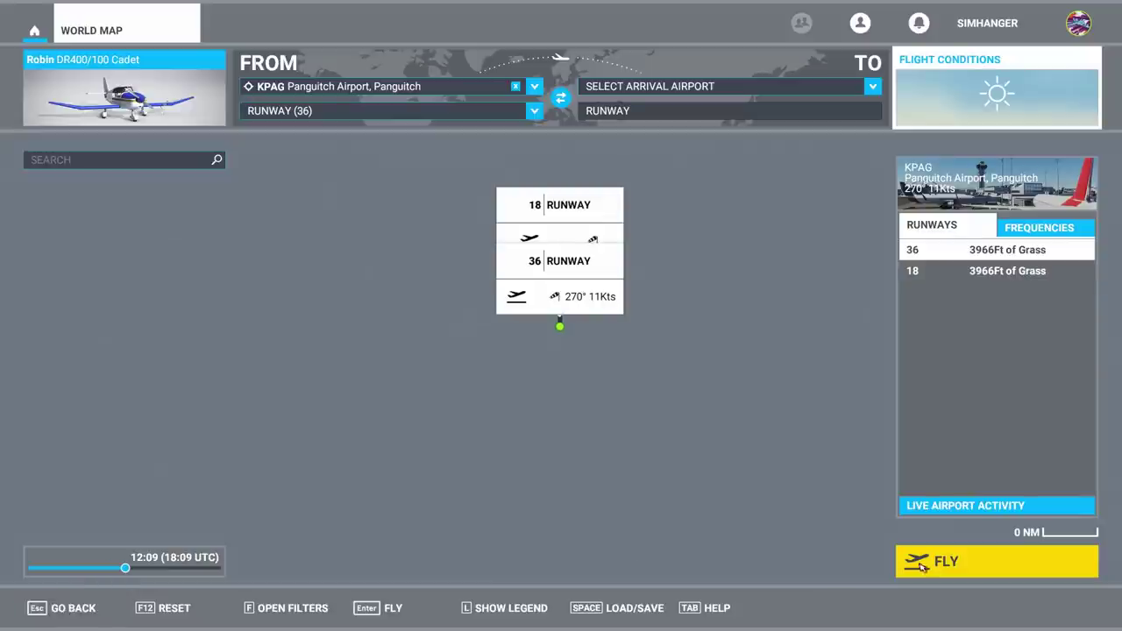
# - Start the flight and raise the cockpit throttle control to 13%
pyautogui.click(951, 565)
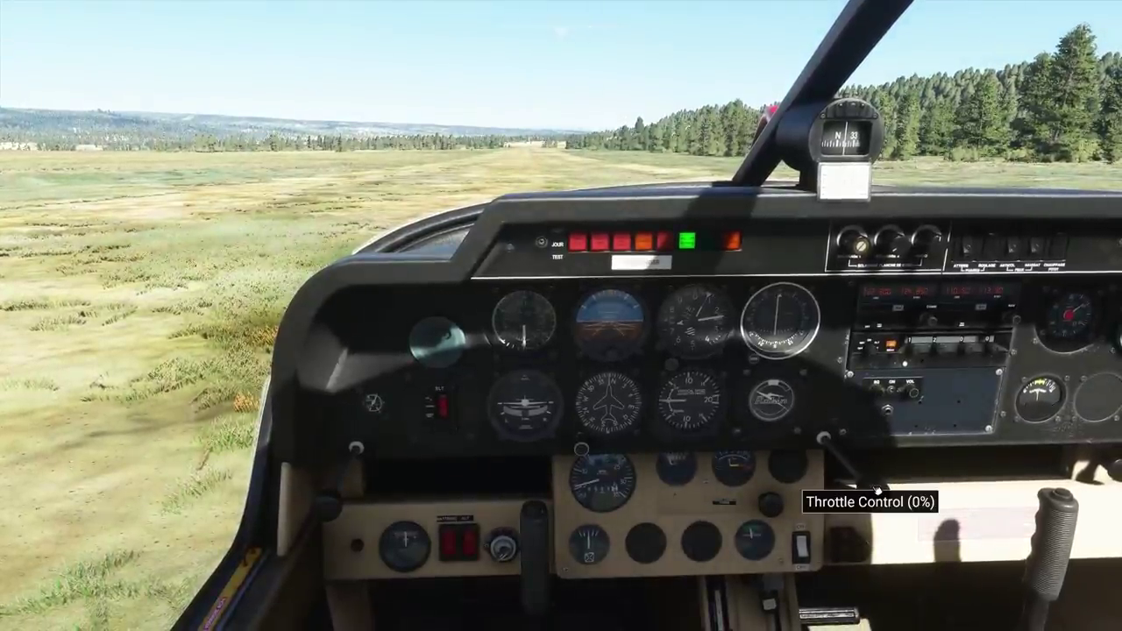
pyautogui.scroll(5, 876, 487)
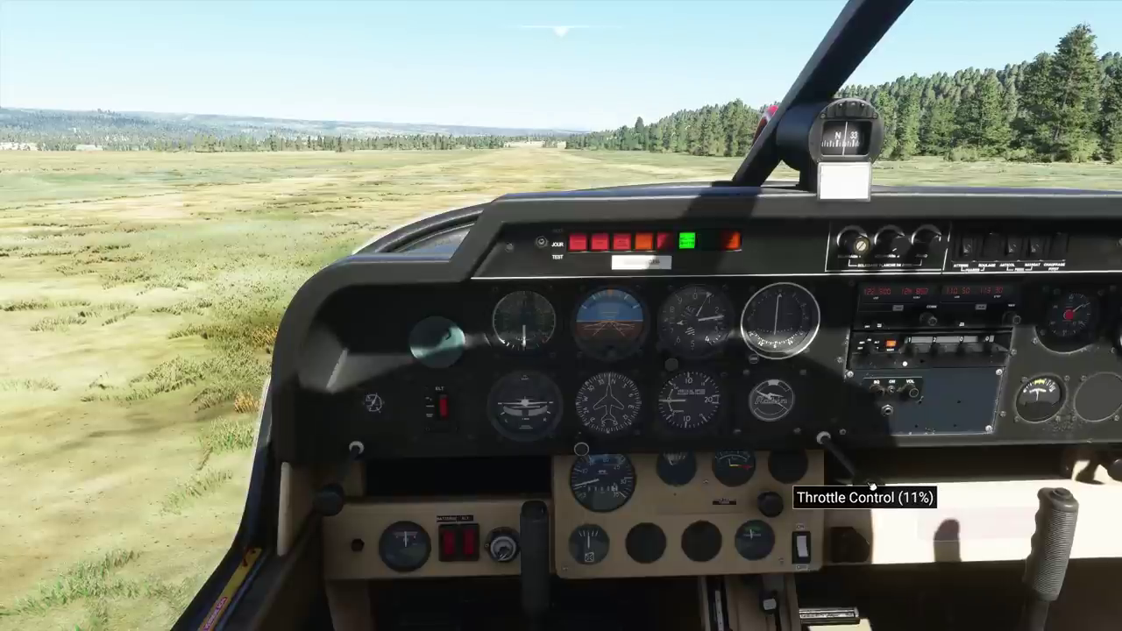
pyautogui.scroll(1, 872, 485)
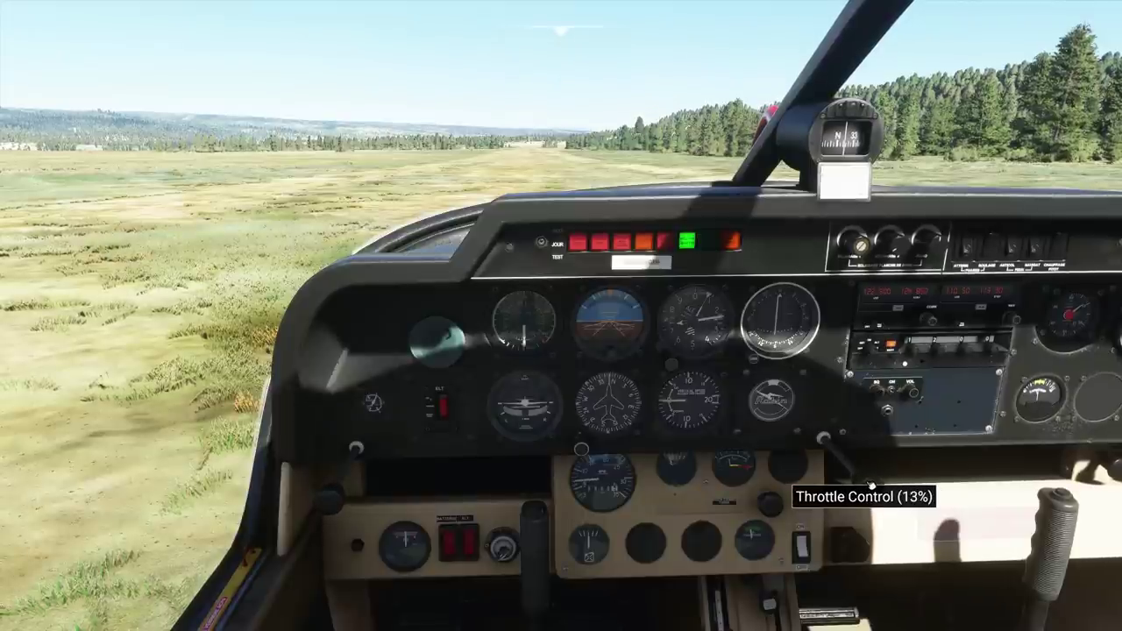
# - Raise the cockpit throttle control to 14% and switch to the external view of the aircraft
pyautogui.scroll(1, 870, 482)
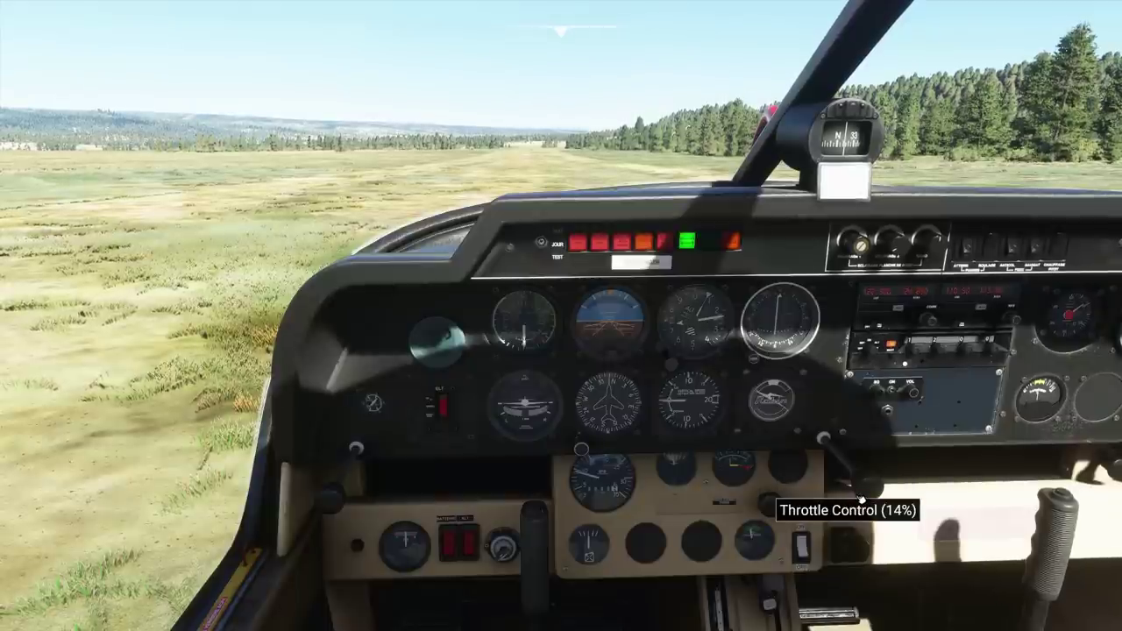
pyautogui.hotkey('ctrl', 'space')
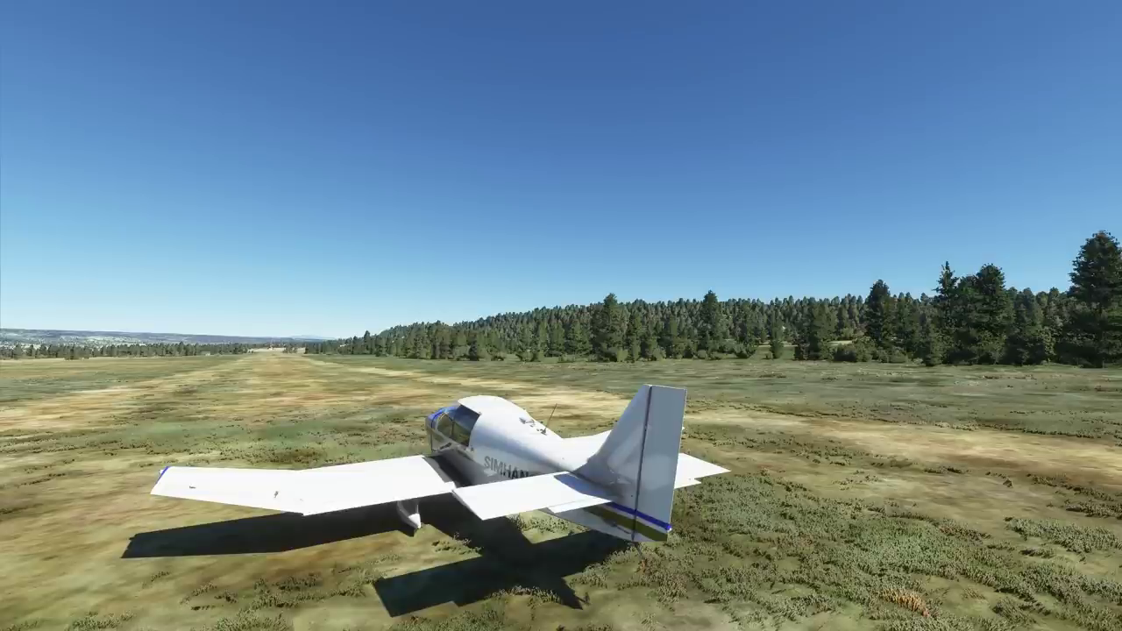
# - Set the master volume to 0 in the general sound options, apply and save the change, and resume the flight
pyautogui.press('Escape')
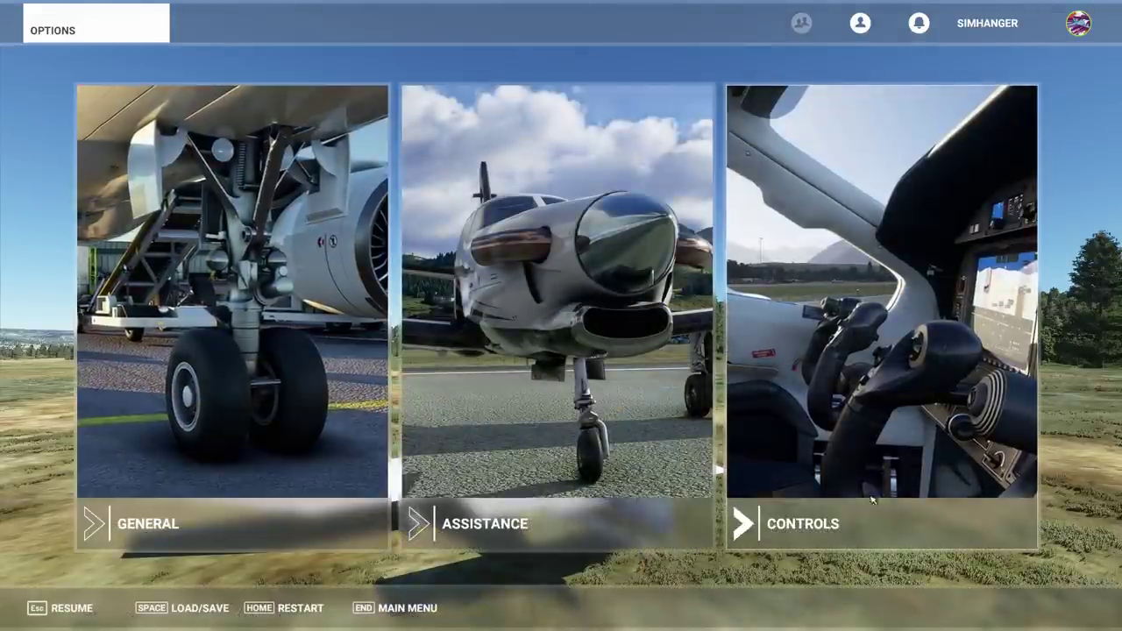
pyautogui.click(164, 405)
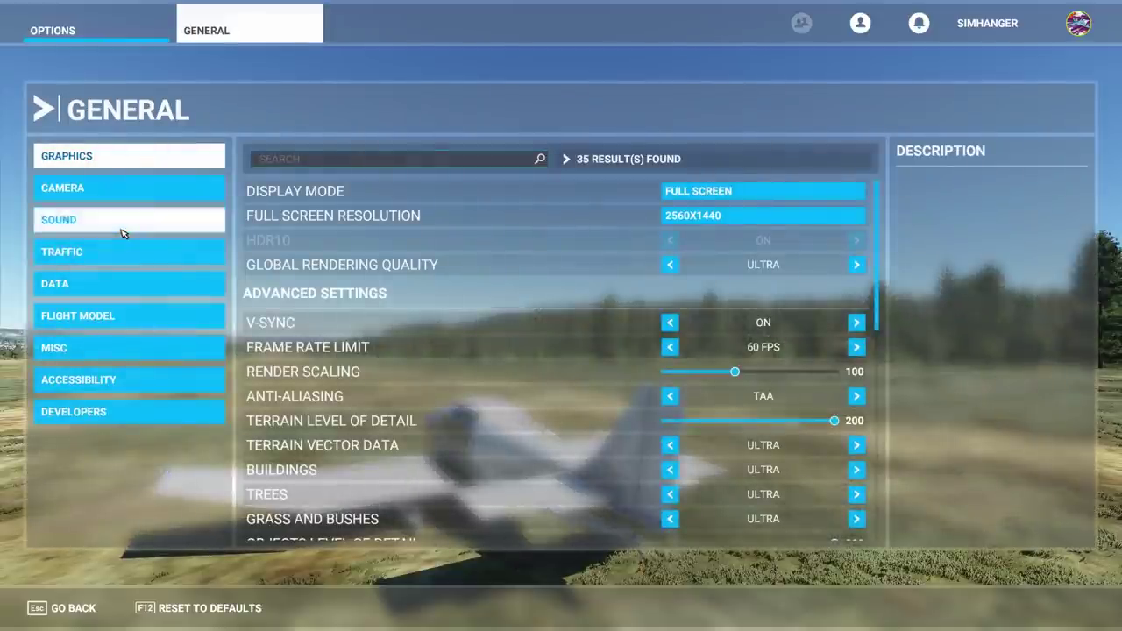
pyautogui.click(123, 232)
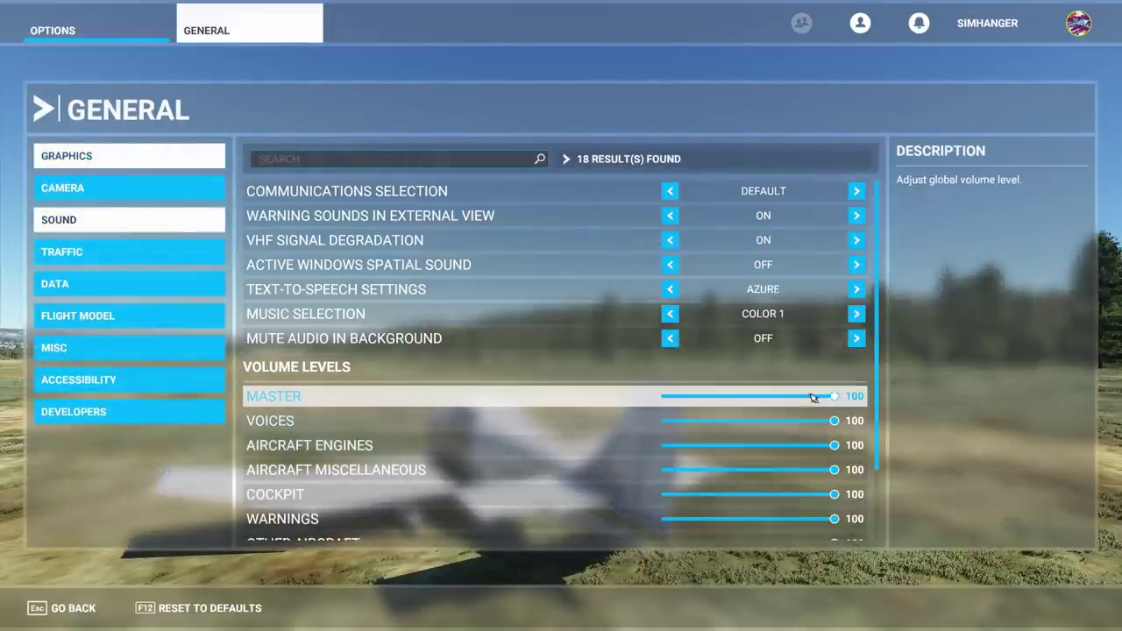
pyautogui.moveTo(839, 401); pyautogui.dragTo(640, 401)
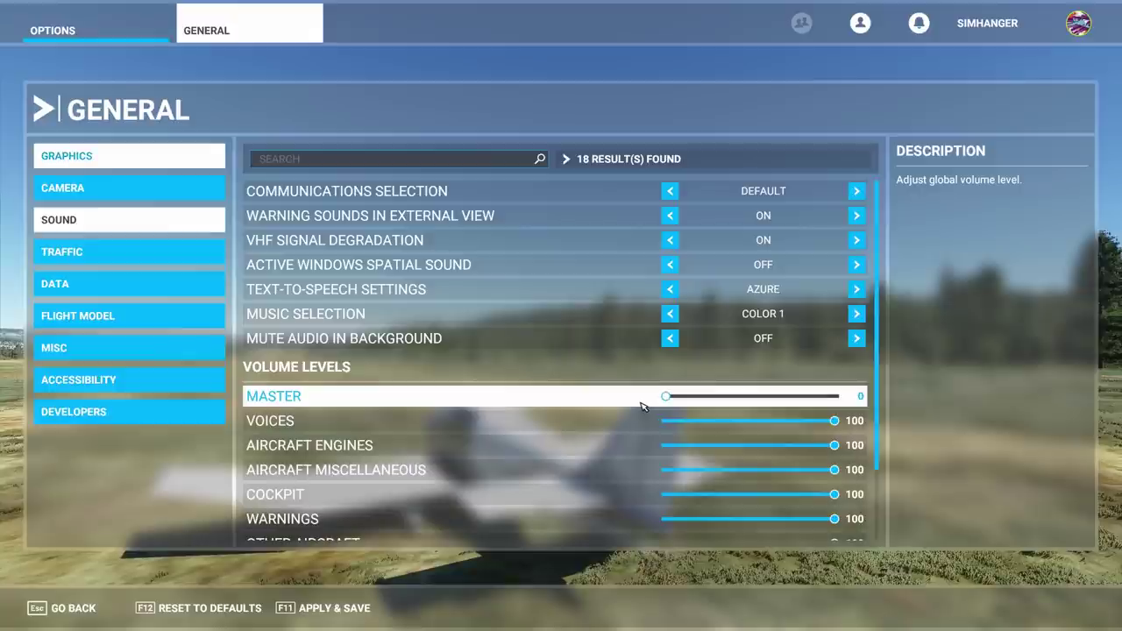
pyautogui.click(72, 610)
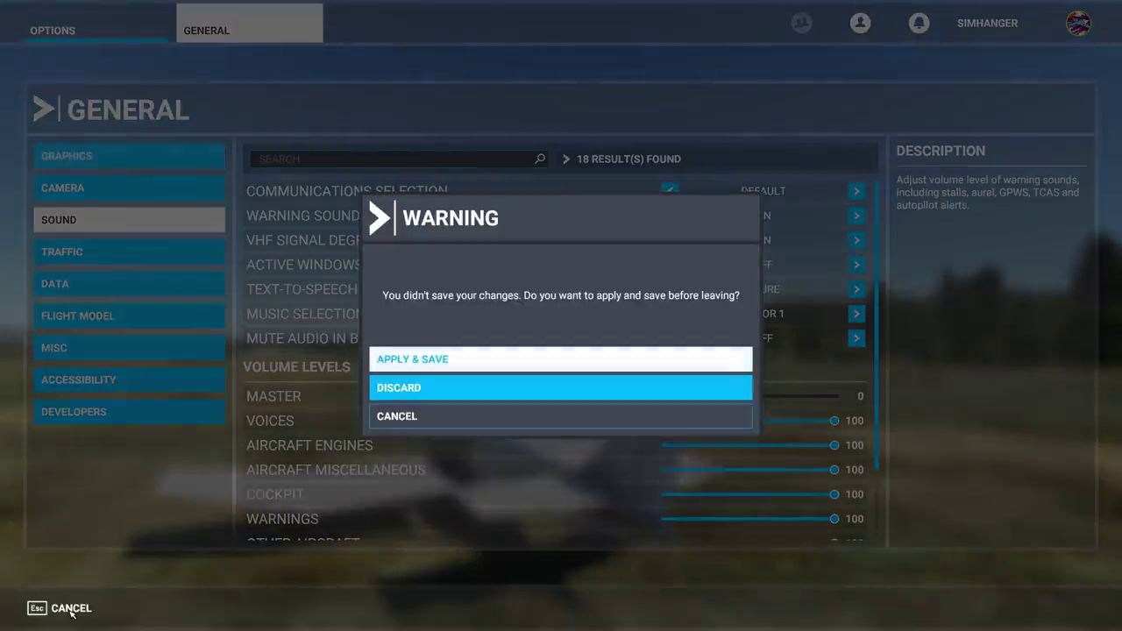
pyautogui.click(463, 363)
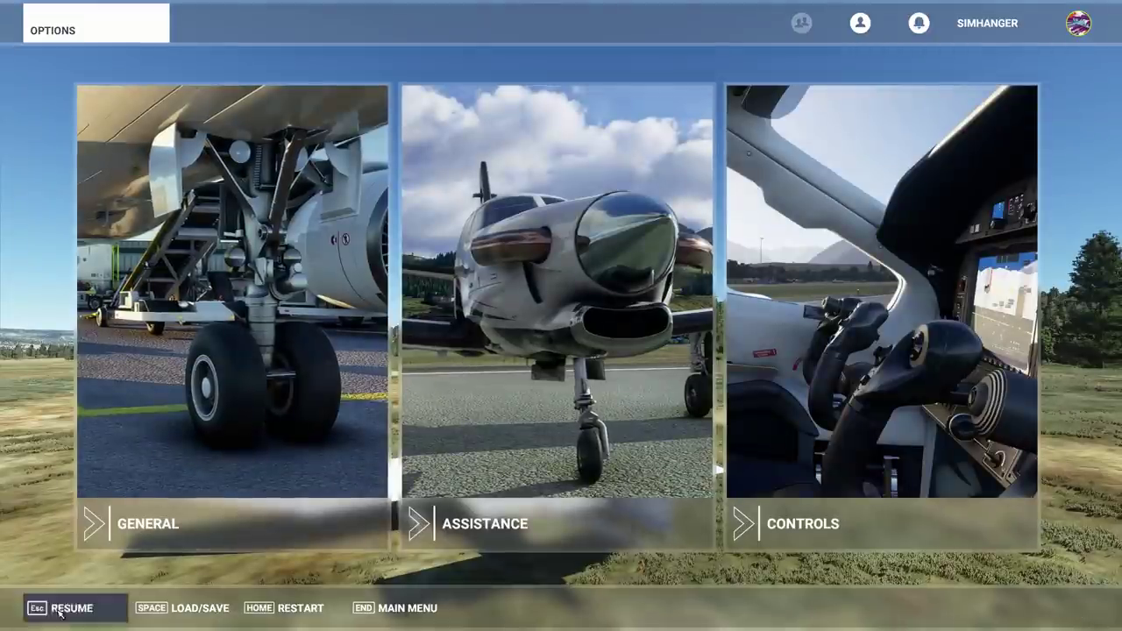
pyautogui.click(60, 610)
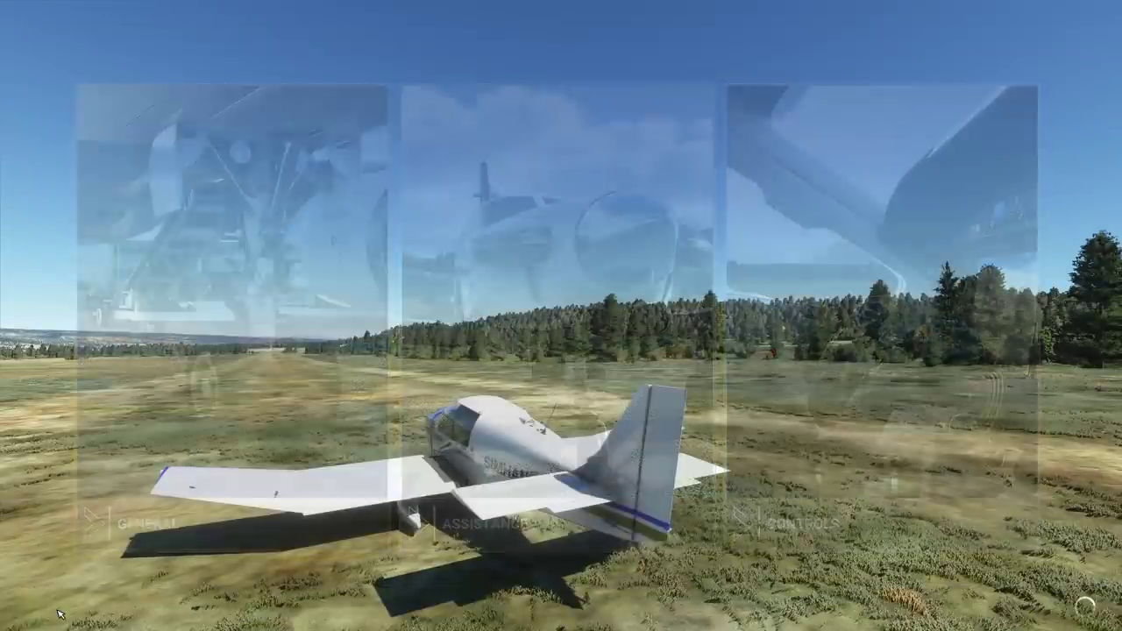
# - Return to the cockpit view and examine the control bindings for the keyboard, mouse, controller, flight rudder pedals and PC game controller
pyautogui.press('End')
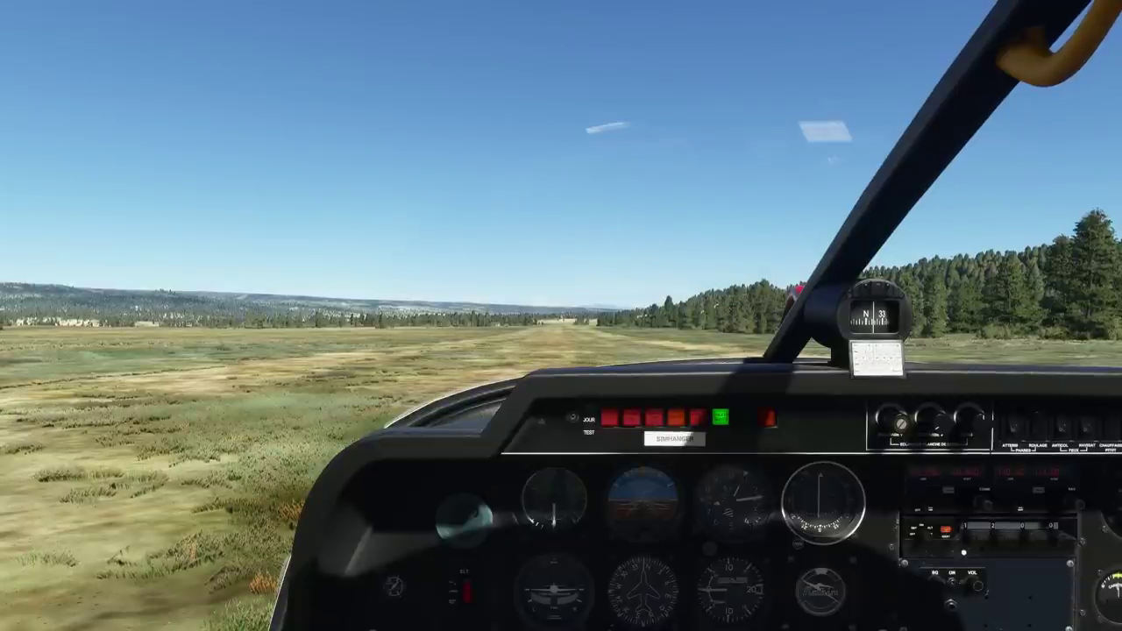
pyautogui.press('Escape')
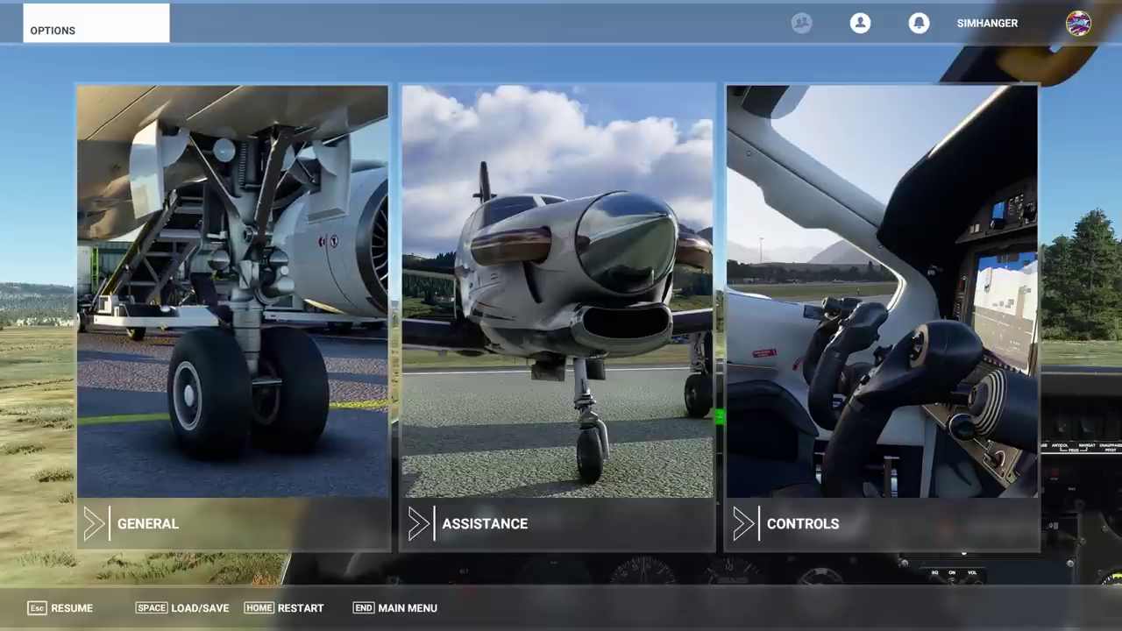
pyautogui.click(838, 382)
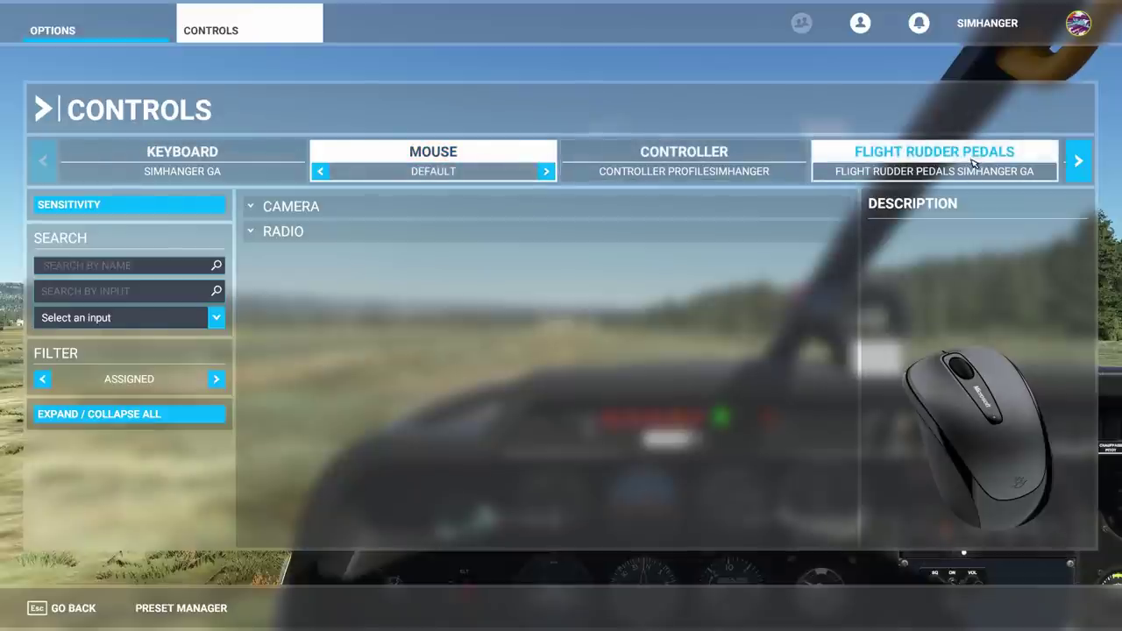
pyautogui.click(153, 165)
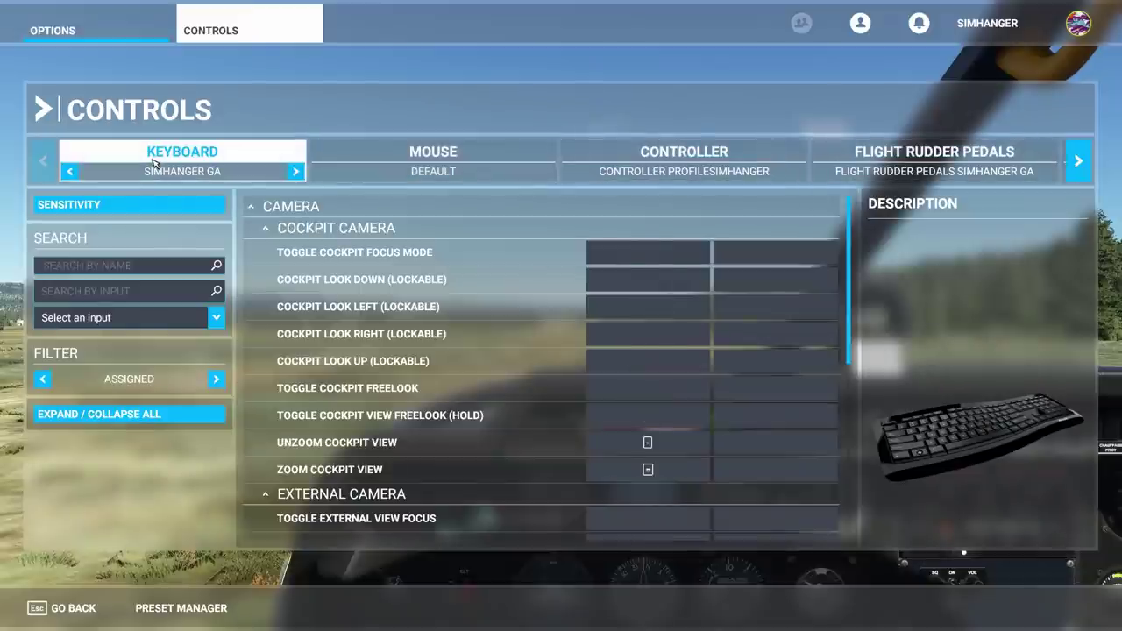
pyautogui.click(405, 156)
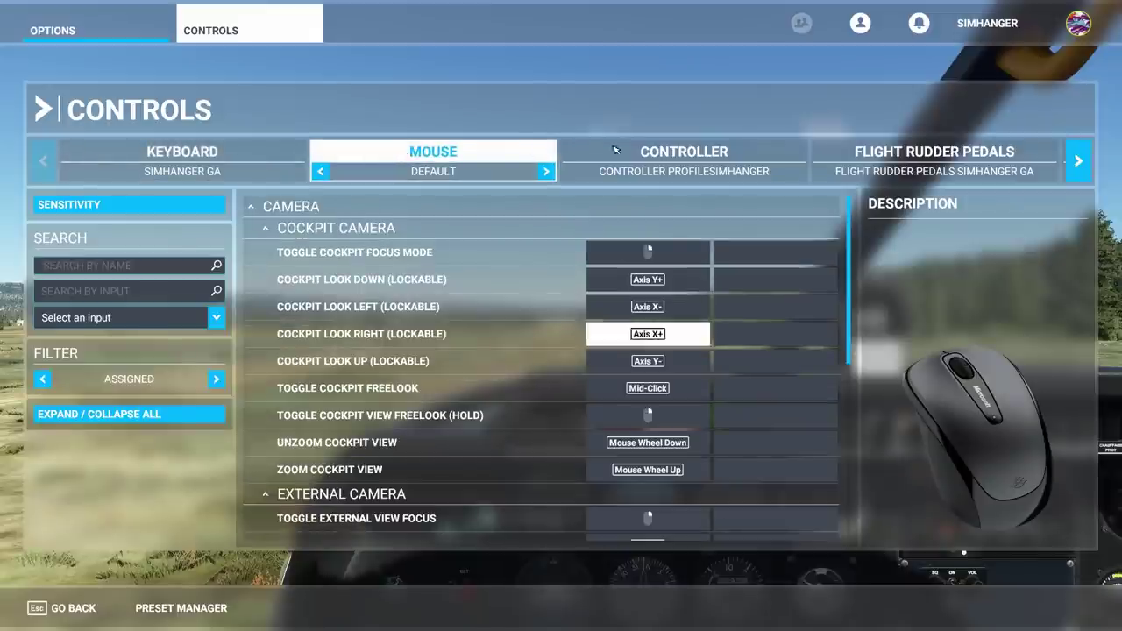
pyautogui.click(671, 152)
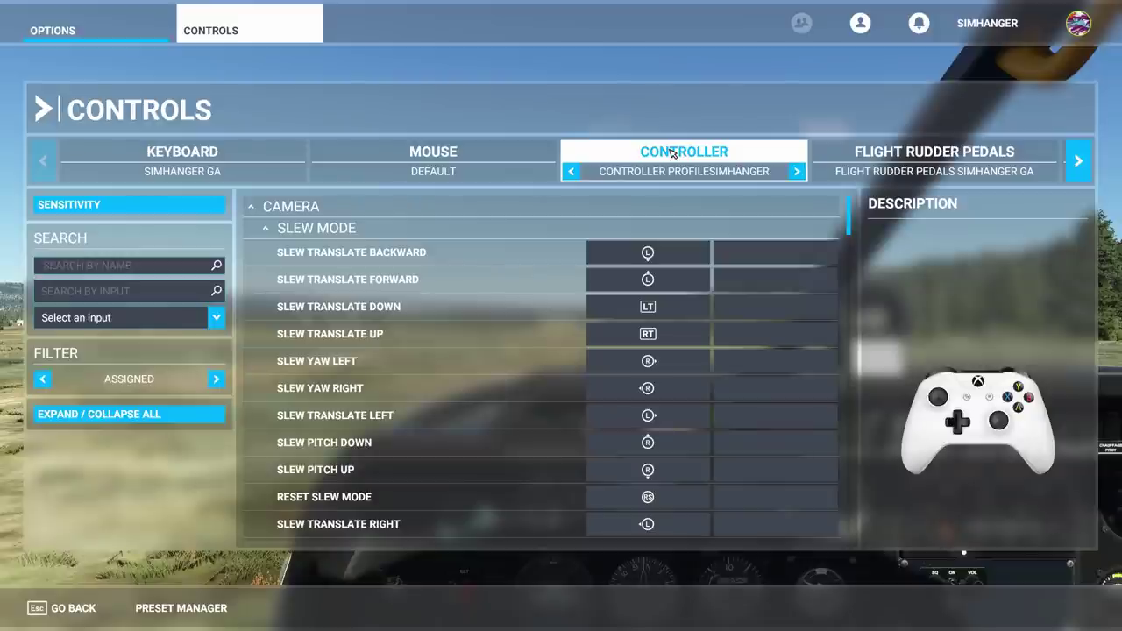
pyautogui.click(894, 156)
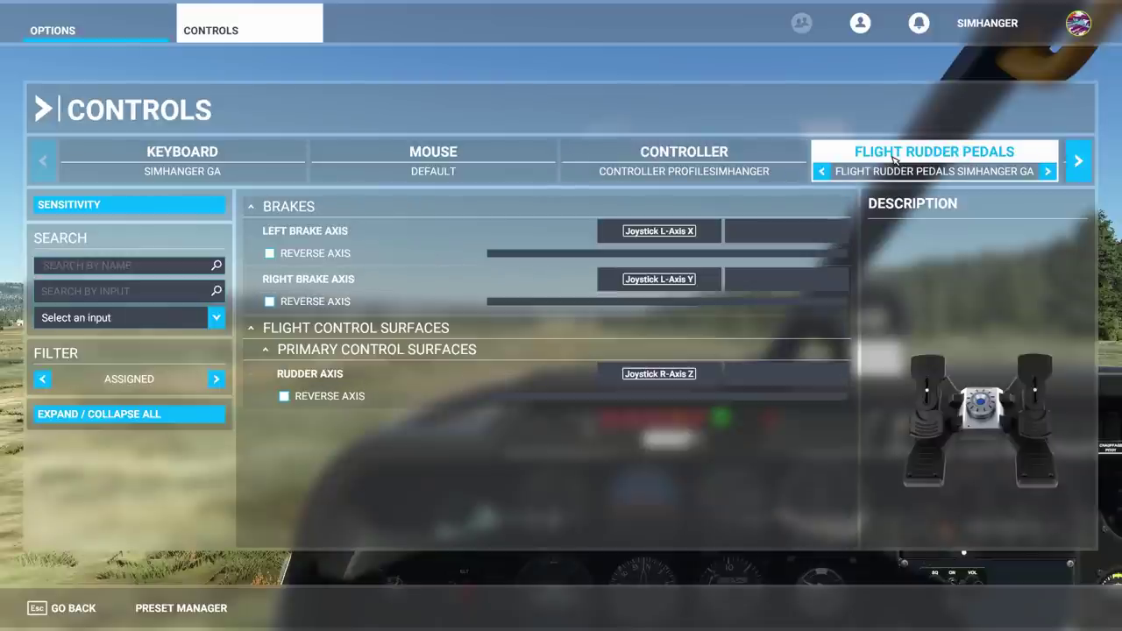
pyautogui.click(1078, 161)
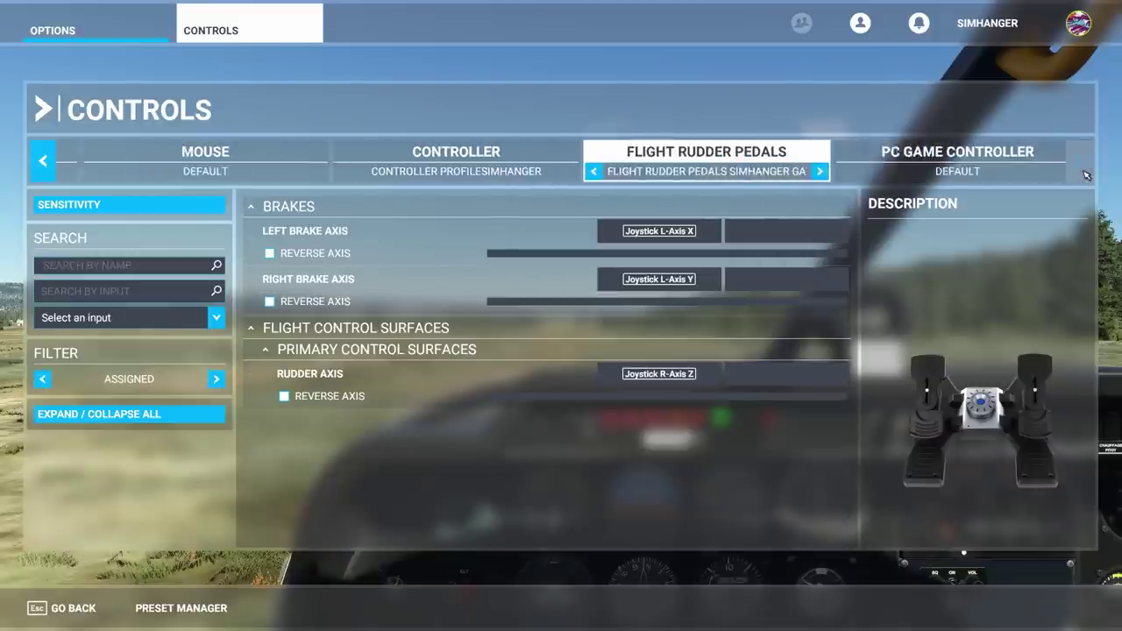
pyautogui.click(1001, 167)
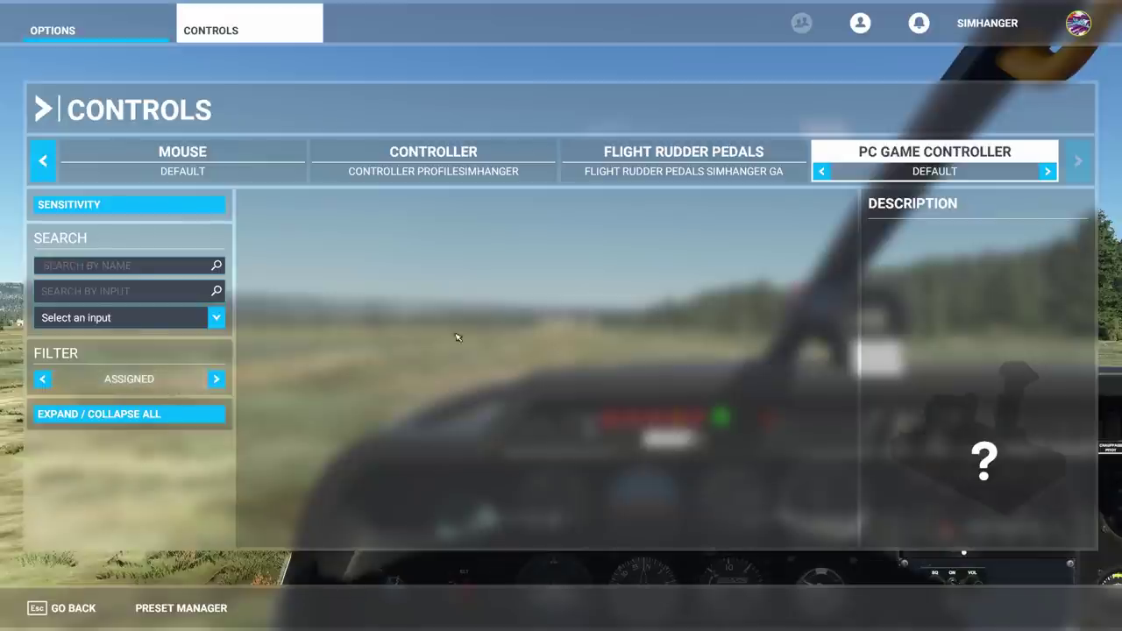
pyautogui.click(681, 160)
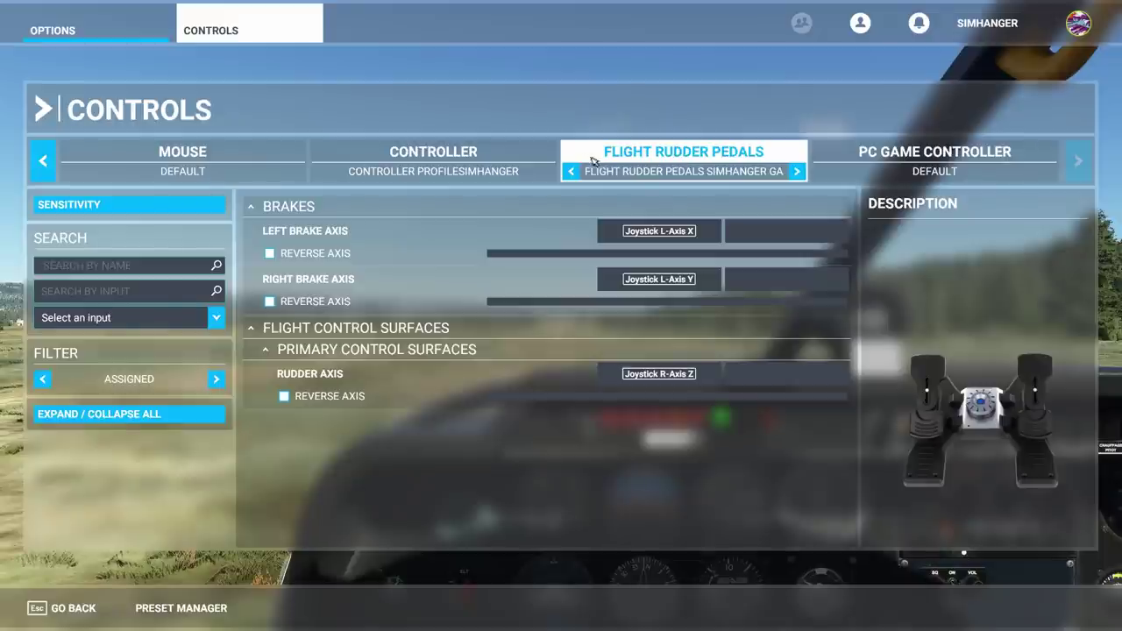
# - Examine the controller's command categories with the Assigned filter and with the All filter, expanding and collapsing them
pyautogui.click(480, 162)
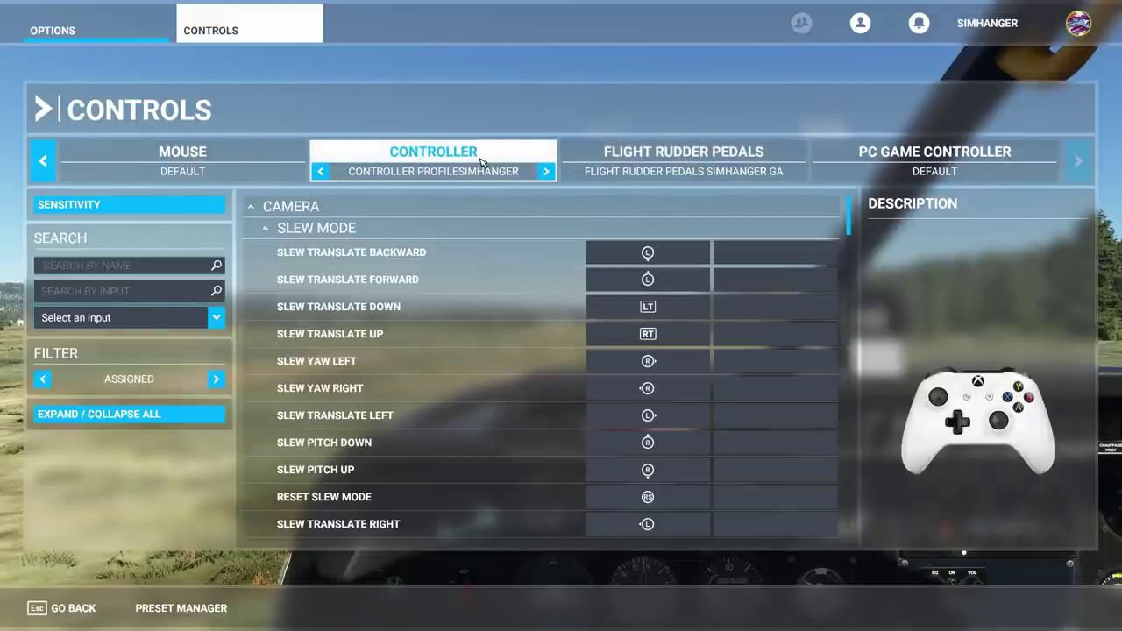
pyautogui.click(173, 419)
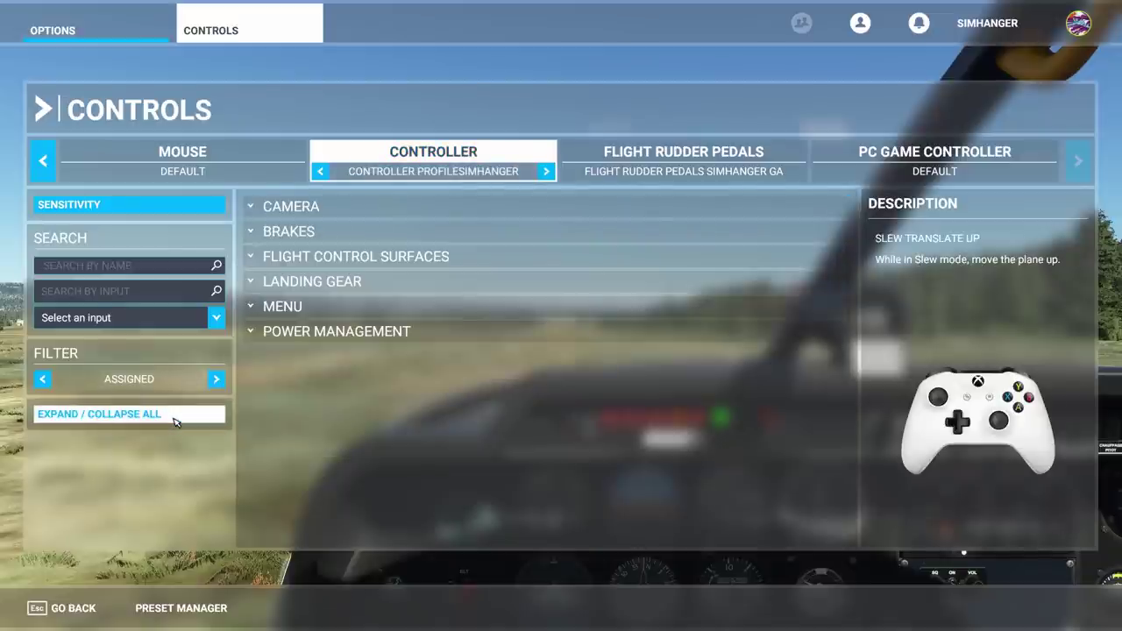
pyautogui.click(174, 419)
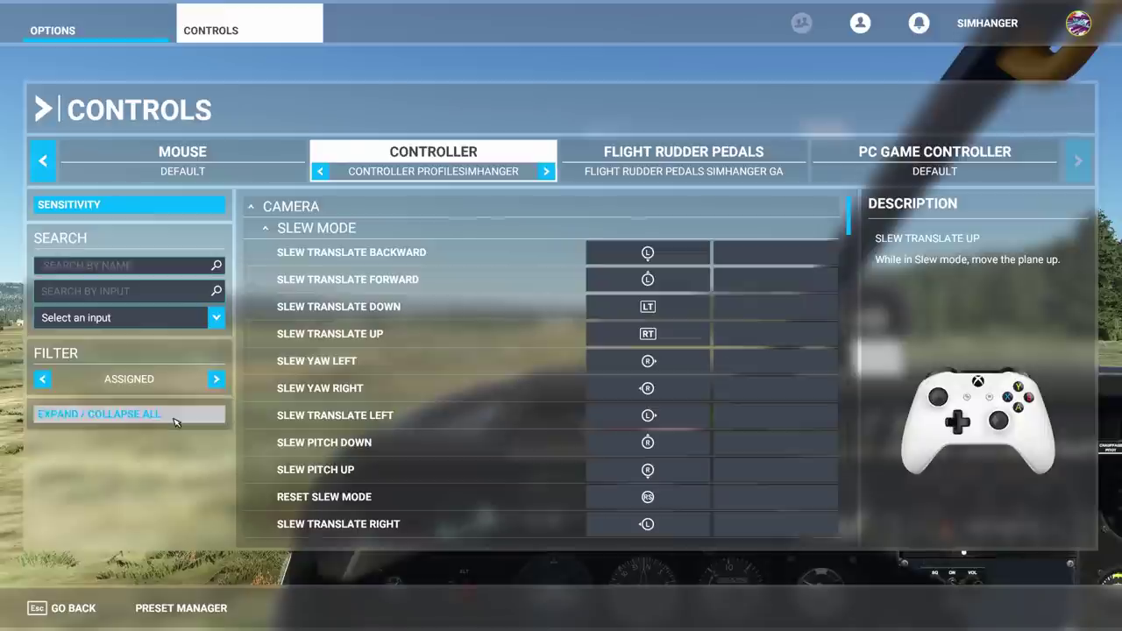
pyautogui.click(173, 418)
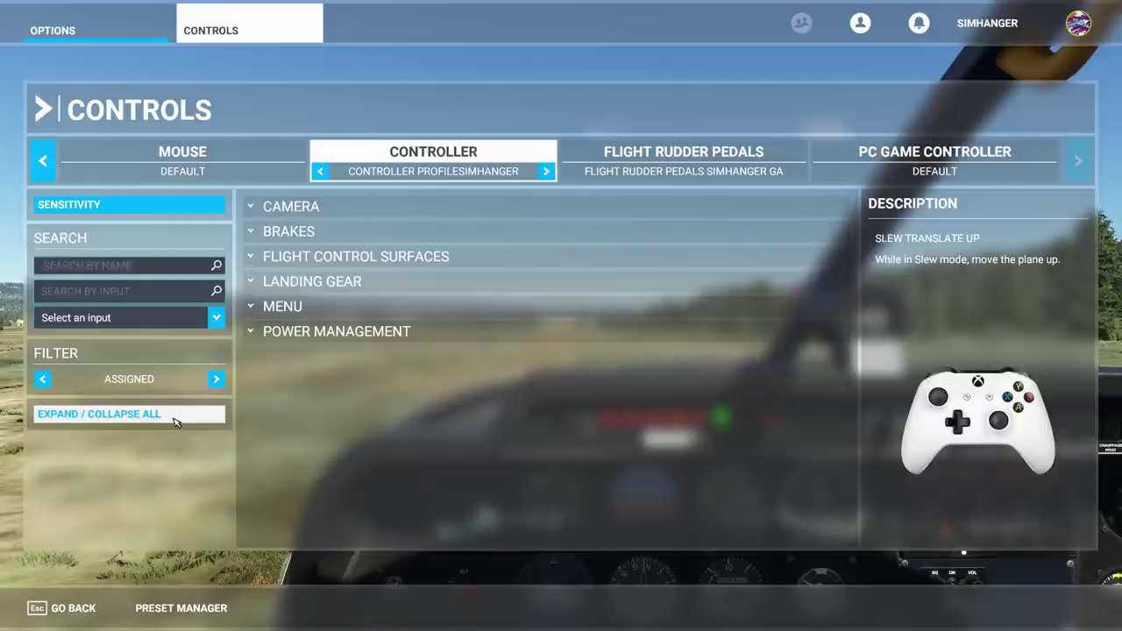
pyautogui.click(219, 381)
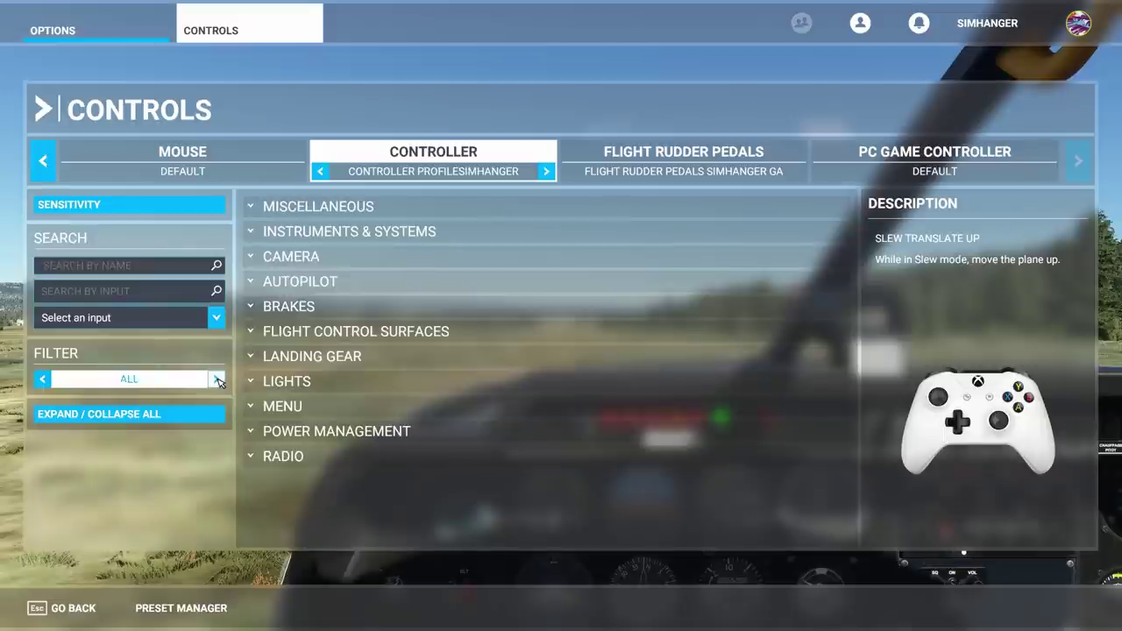
pyautogui.click(195, 419)
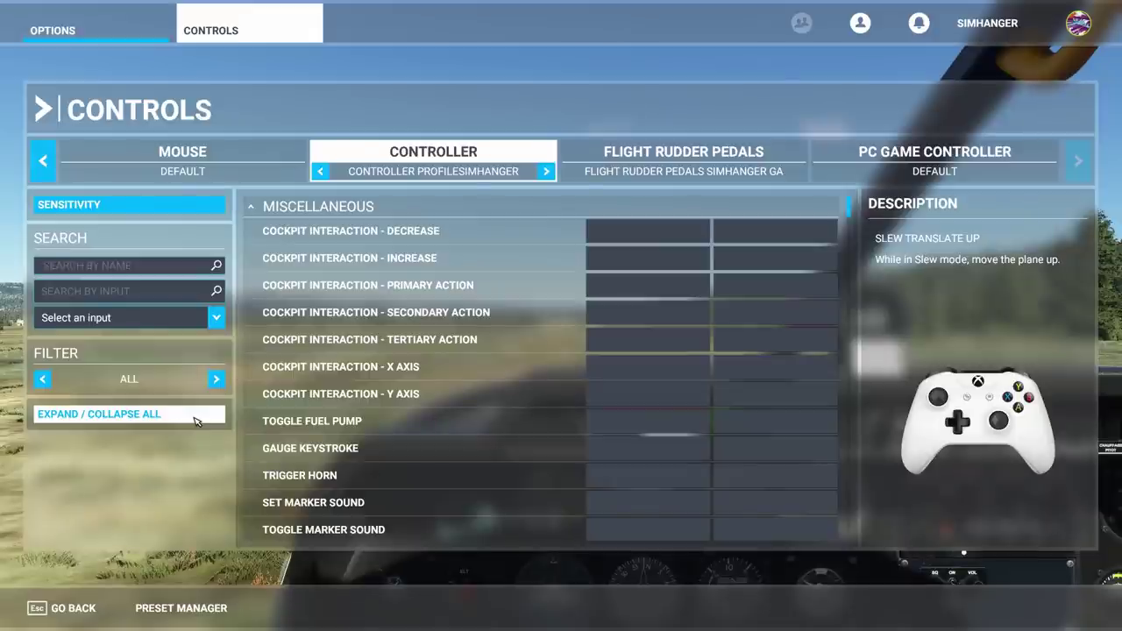
pyautogui.click(195, 421)
# - Filter the controller's commands to Essentials, look through the expanded camera bindings, and collapse all categories
pyautogui.click(217, 382)
pyautogui.click(204, 418)
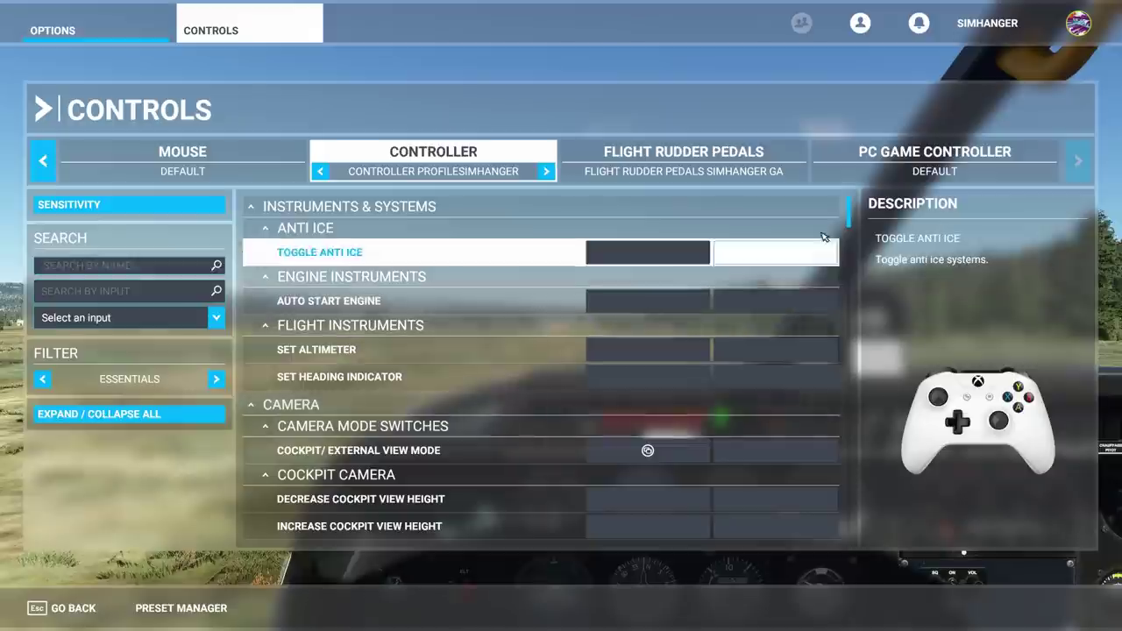
pyautogui.moveTo(855, 219); pyautogui.dragTo(861, 288)
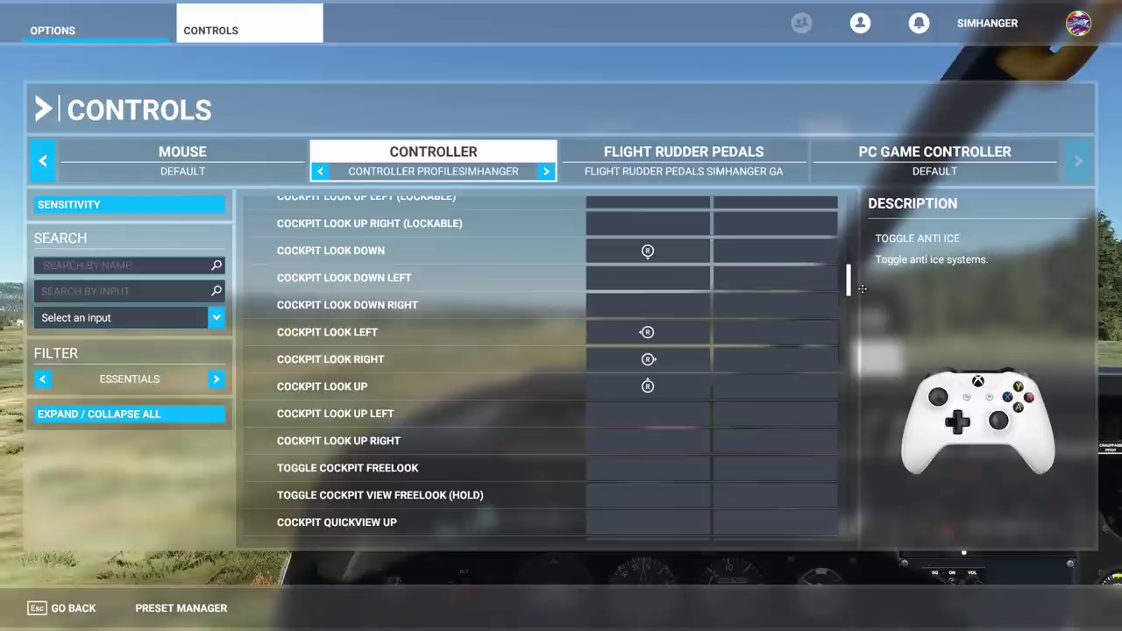
pyautogui.moveTo(861, 288); pyautogui.dragTo(864, 324)
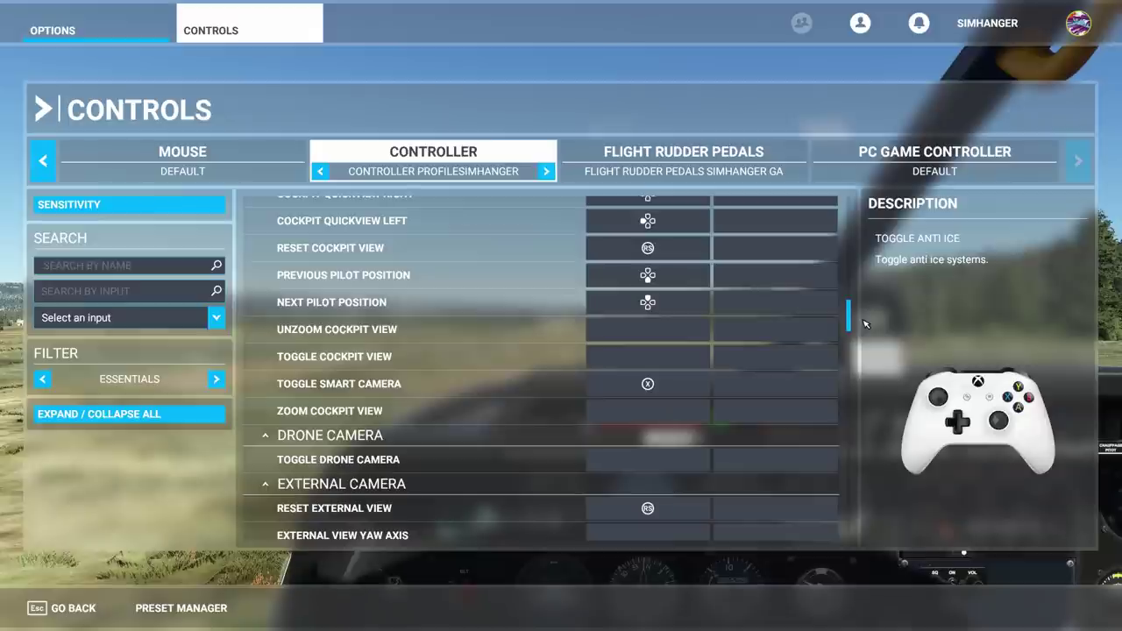
pyautogui.click(132, 422)
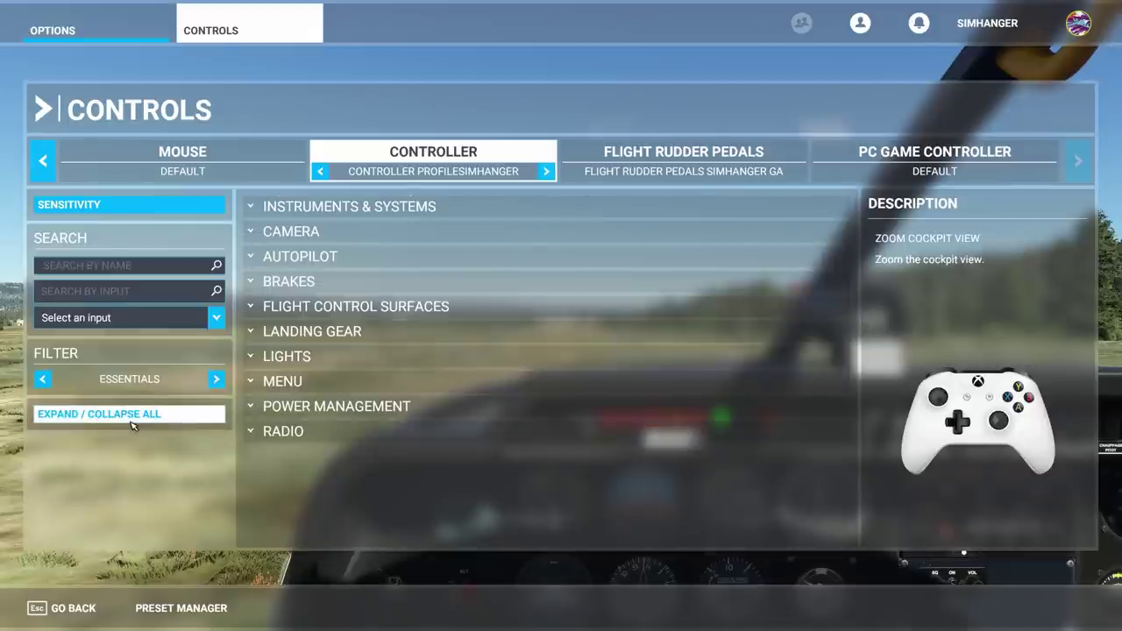
# - Restore the Assigned filter for the controller and view the options for managing its current profile
pyautogui.click(215, 378)
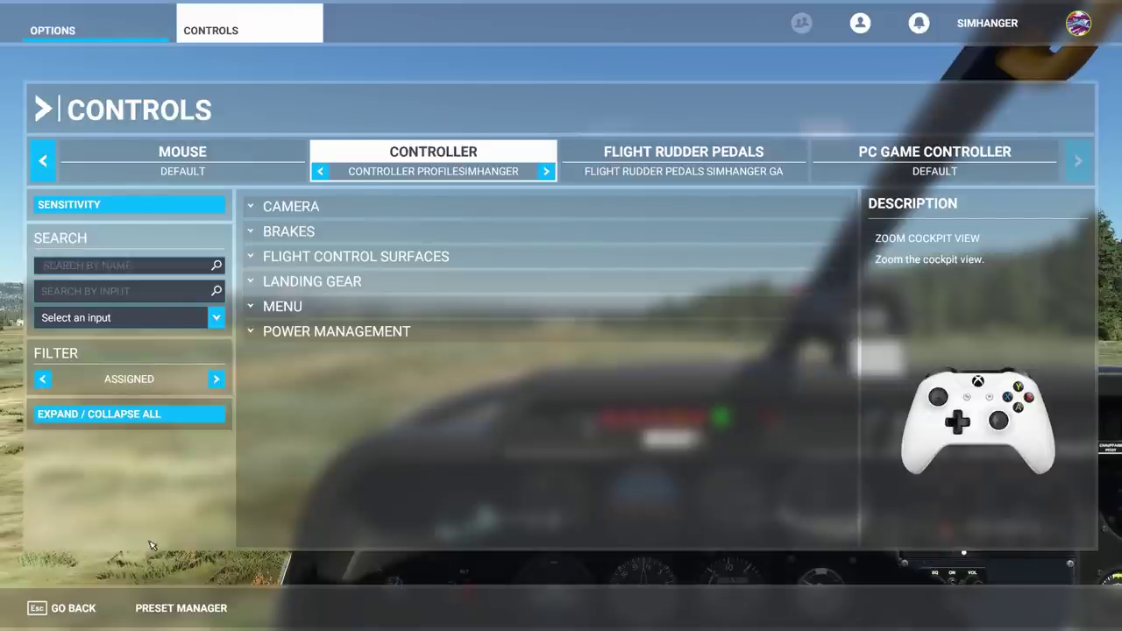
pyautogui.click(164, 610)
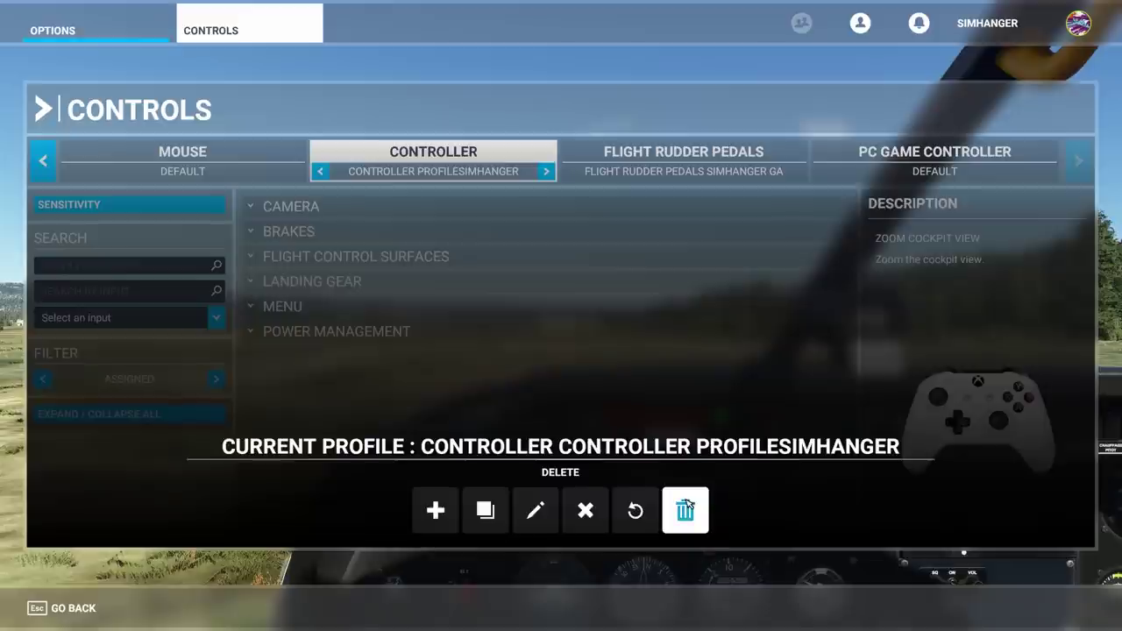
pyautogui.click(74, 608)
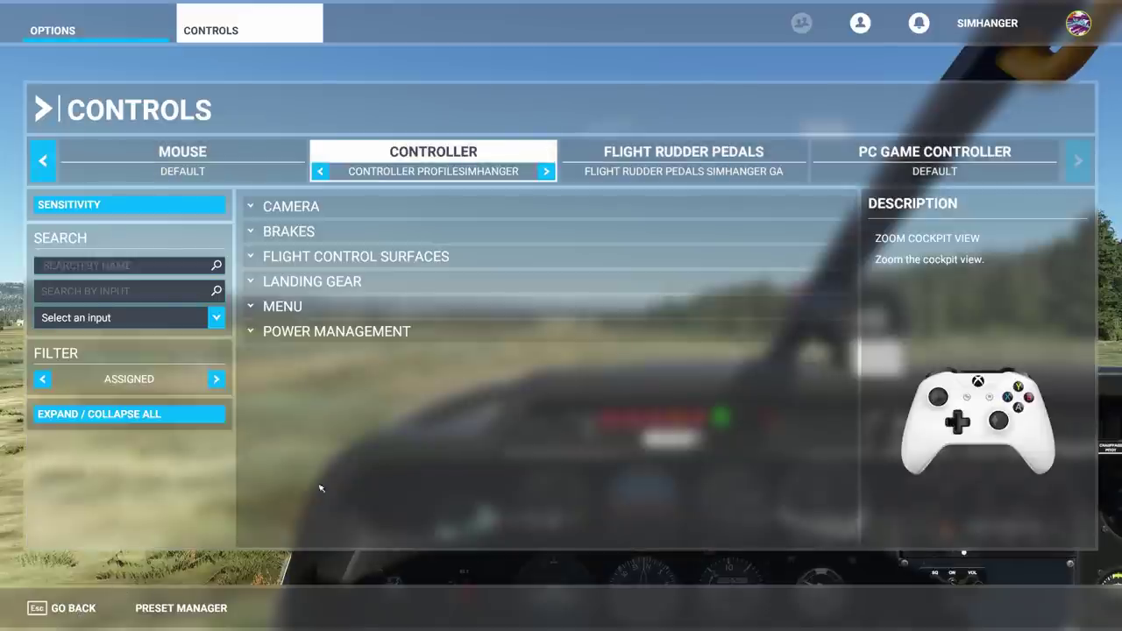
# - View the flight rudder pedals' available profiles and browse the list of selectable inputs for the Alpha Flight Controls
pyautogui.click(661, 154)
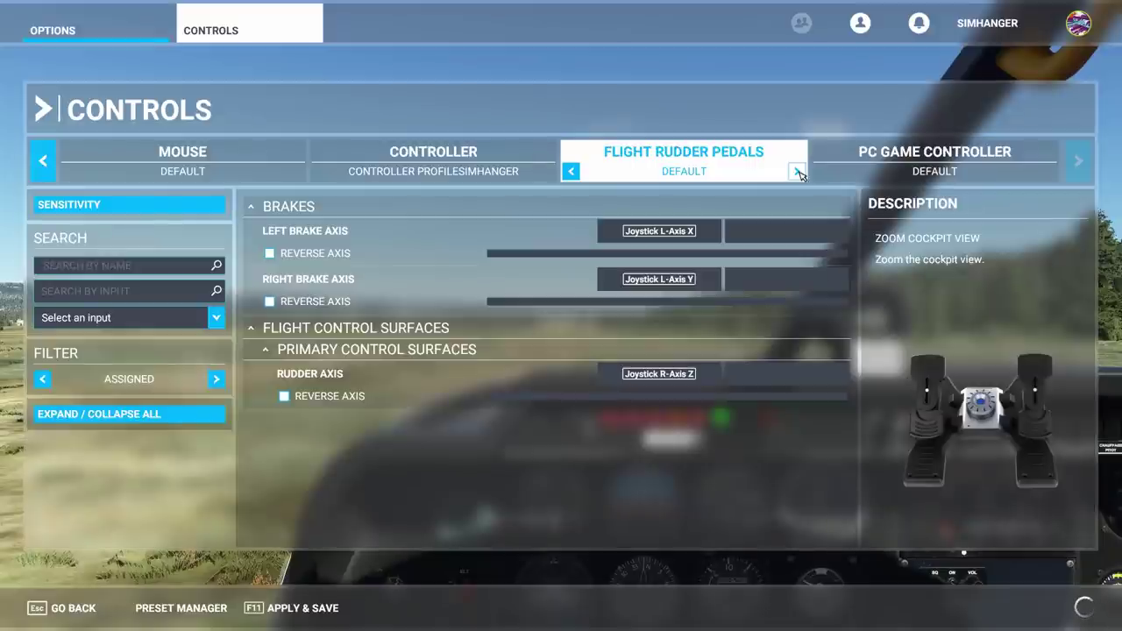
pyautogui.click(797, 172)
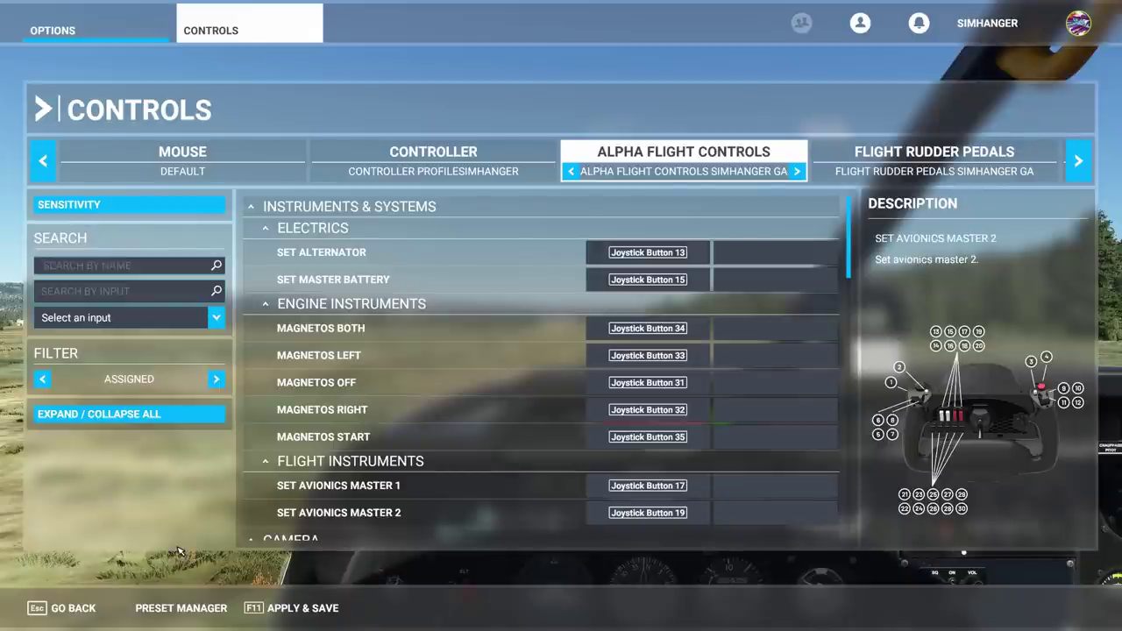
pyautogui.click(216, 318)
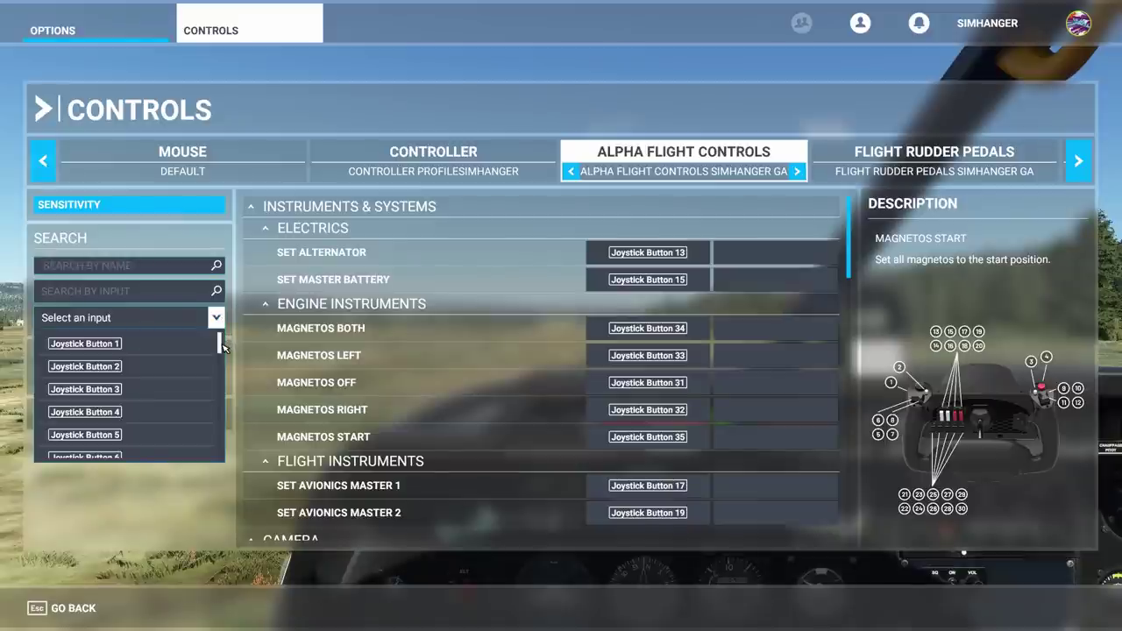
pyautogui.moveTo(221, 348); pyautogui.dragTo(219, 419)
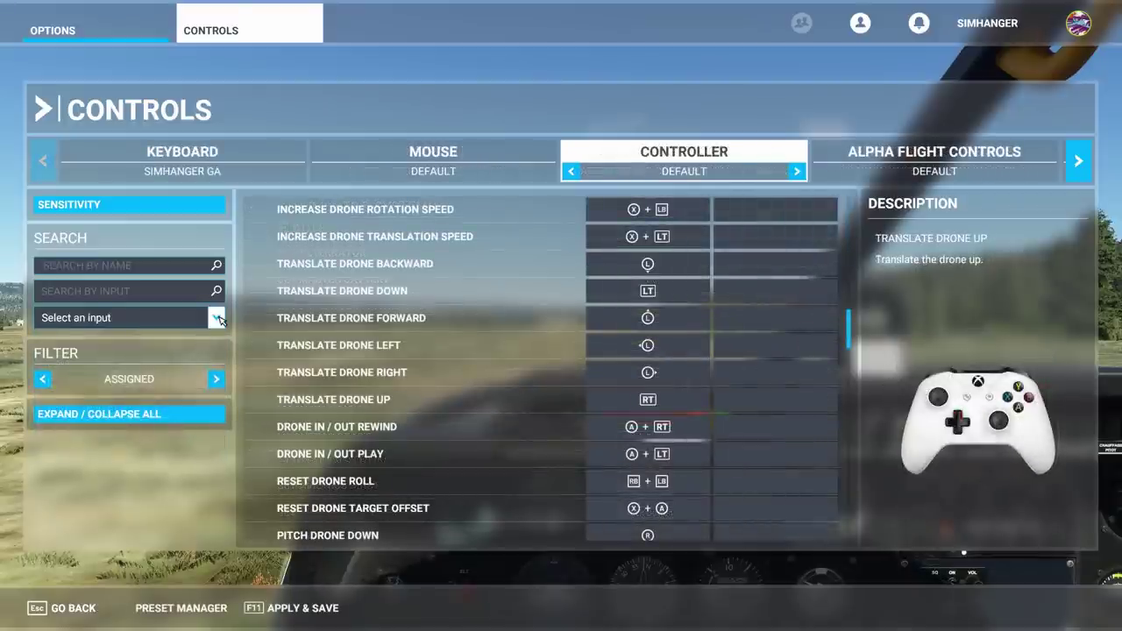
# - Search the controller's default profile for bindings that use the Y input and look through the matching commands
pyautogui.click(217, 318)
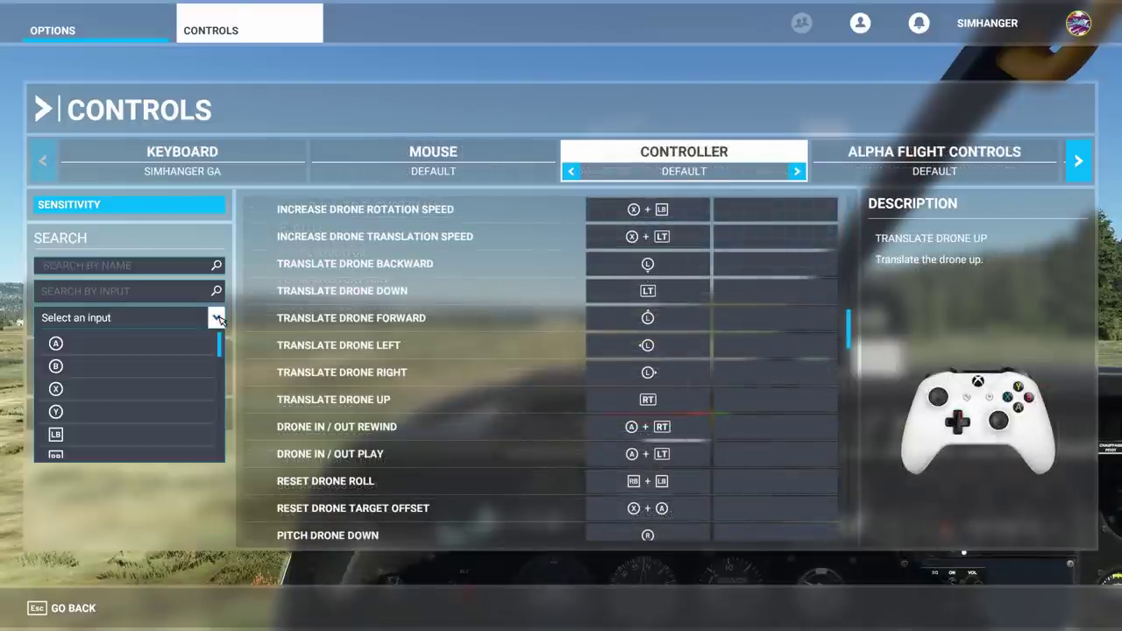
pyautogui.click(159, 415)
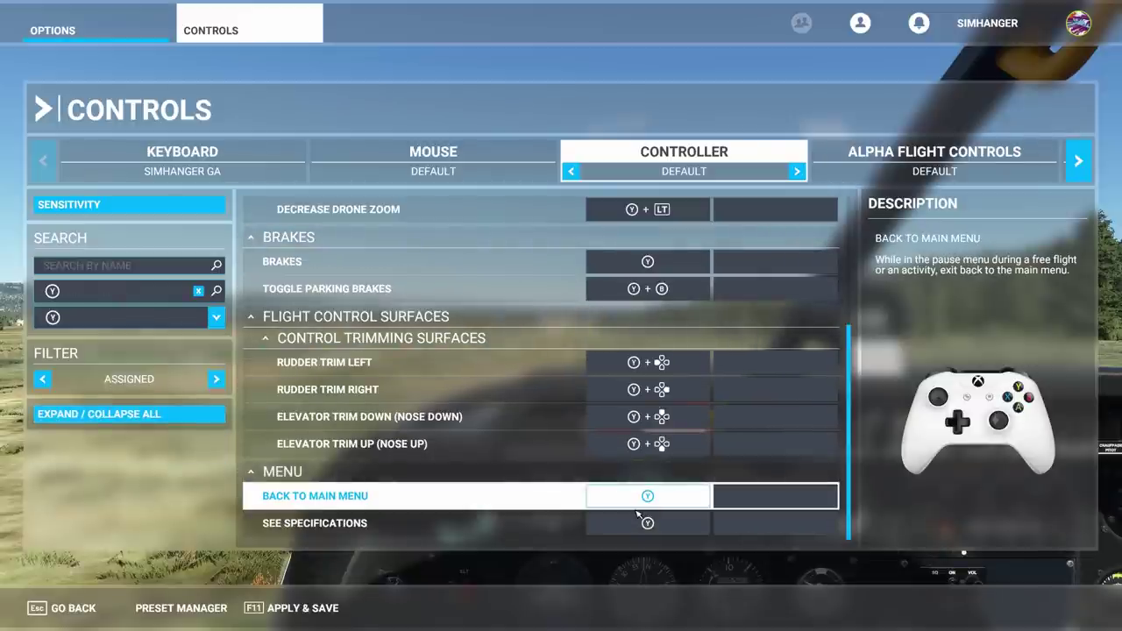
pyautogui.scroll(3, 632, 495)
pyautogui.scroll(-3, 633, 495)
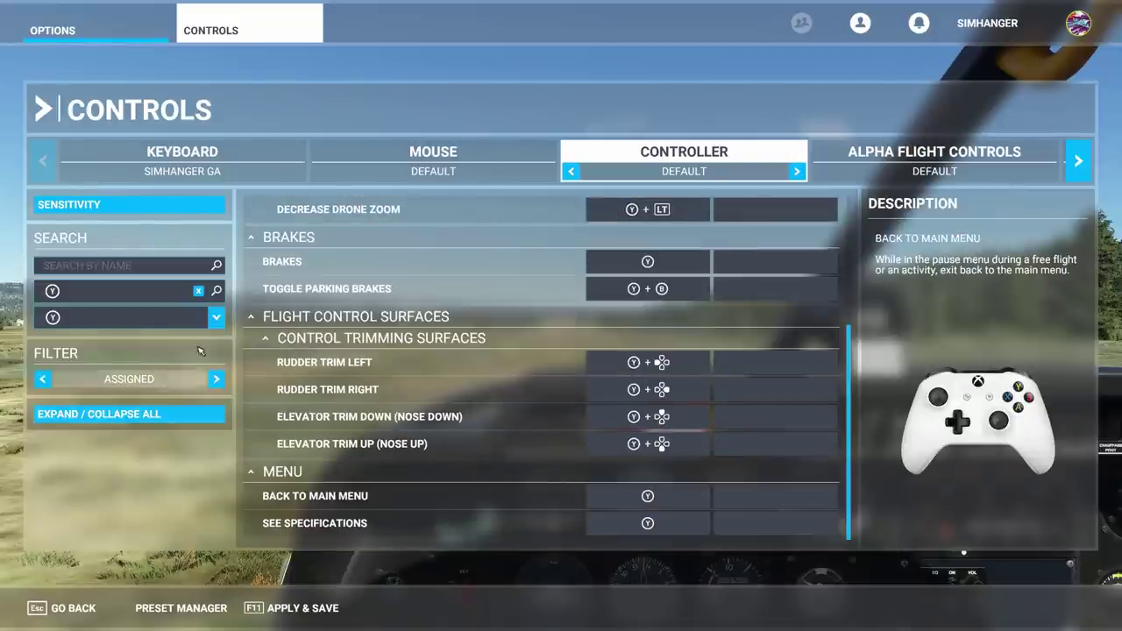
# - Search the controller's bindings by the B input and by scanning the A button, clearing each search
pyautogui.click(216, 322)
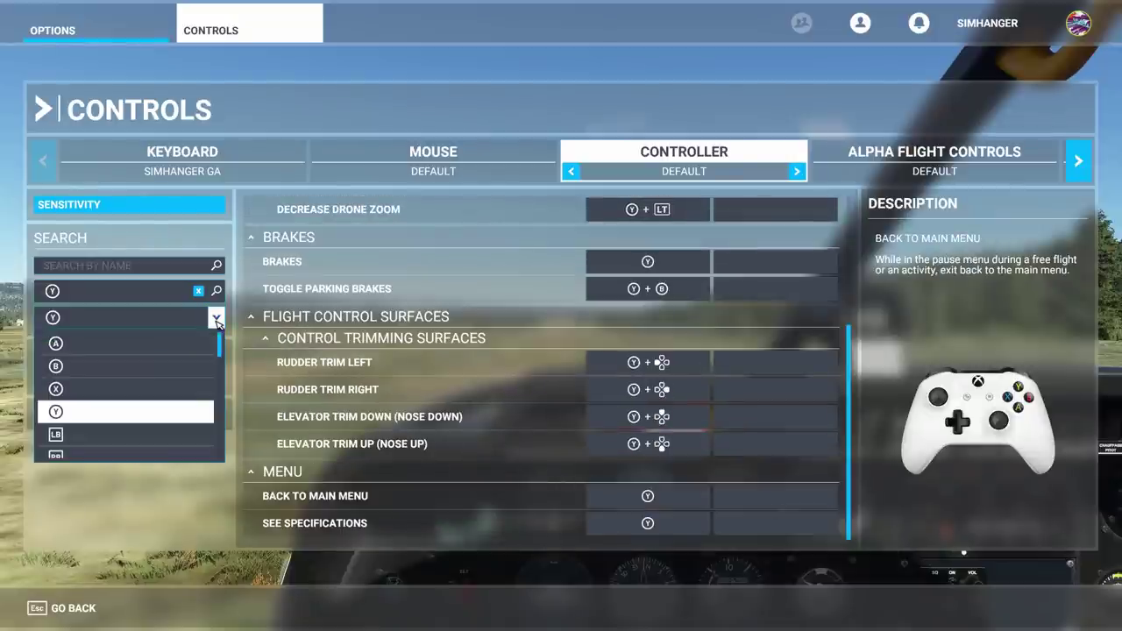
pyautogui.click(179, 369)
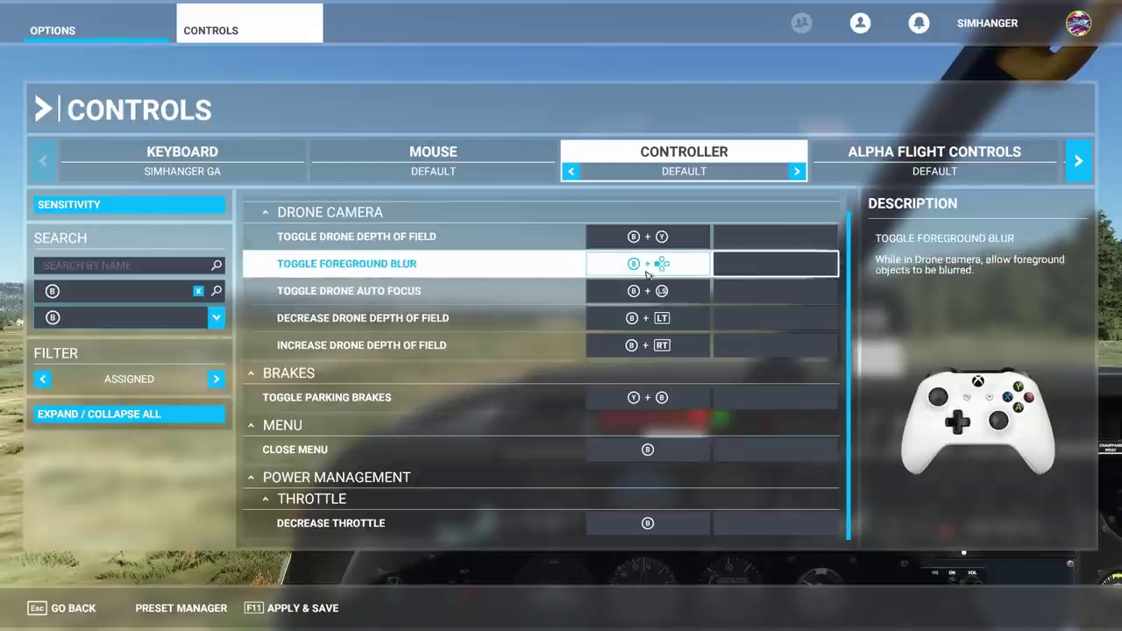
pyautogui.click(217, 321)
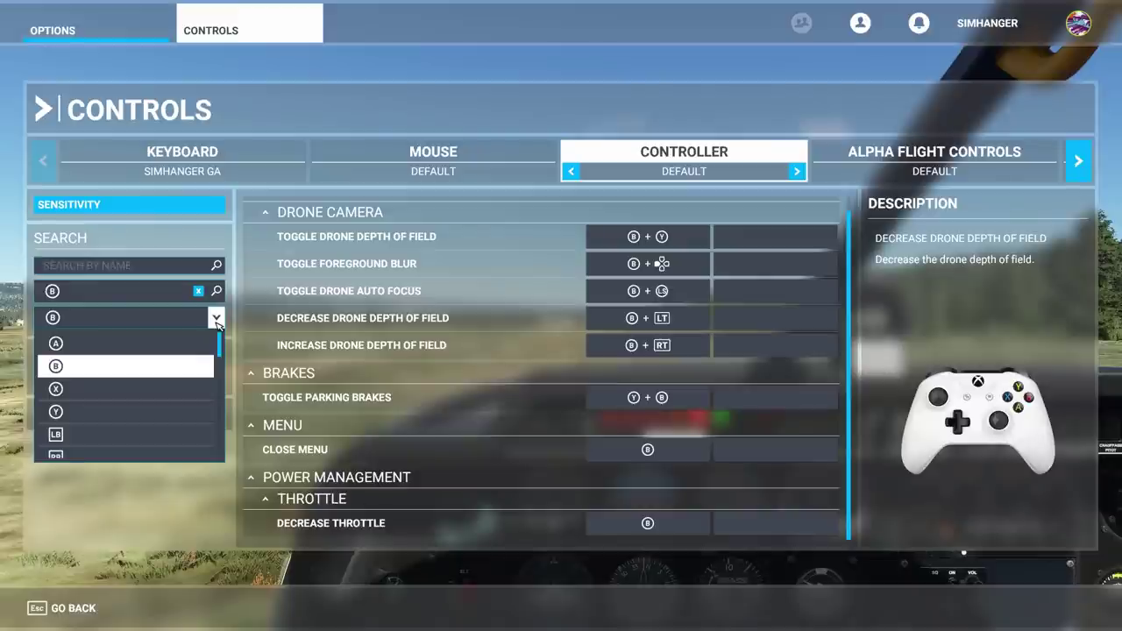
pyautogui.click(200, 292)
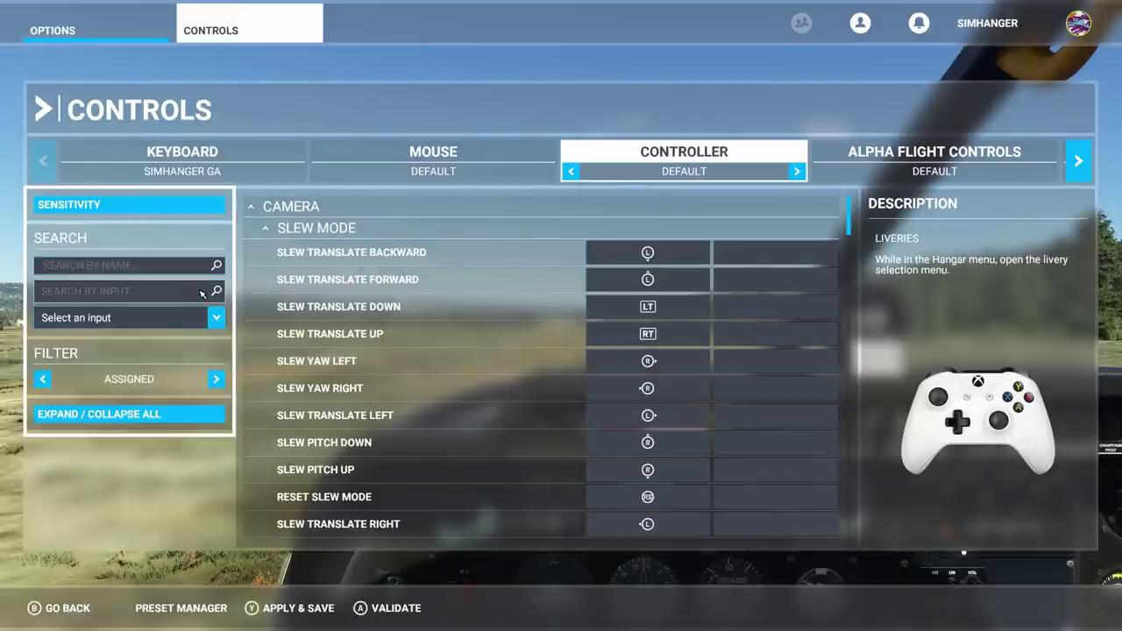
pyautogui.click(175, 291)
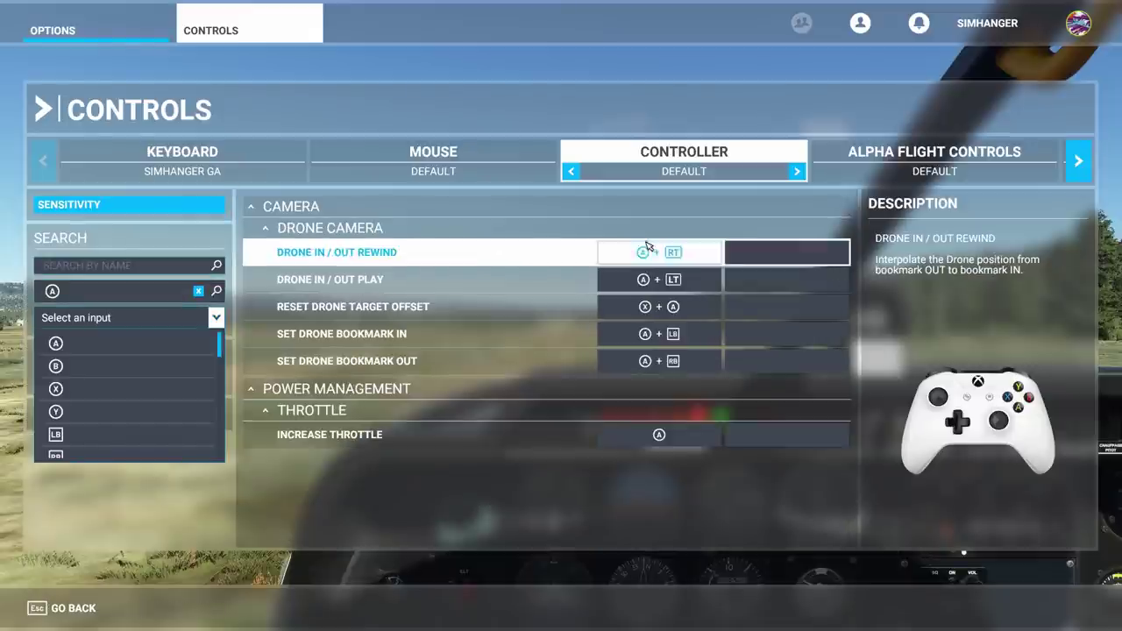
pyautogui.click(199, 291)
# - Search the controller's commands by name for throttle with the filter set to All
pyautogui.click(131, 270)
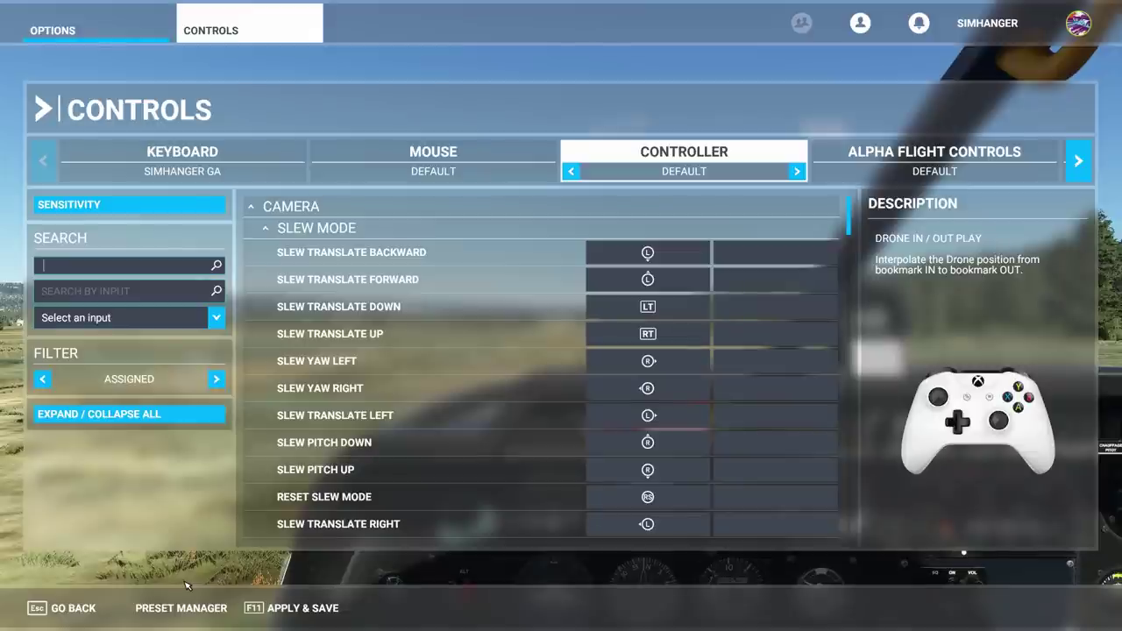
pyautogui.write('throttle')
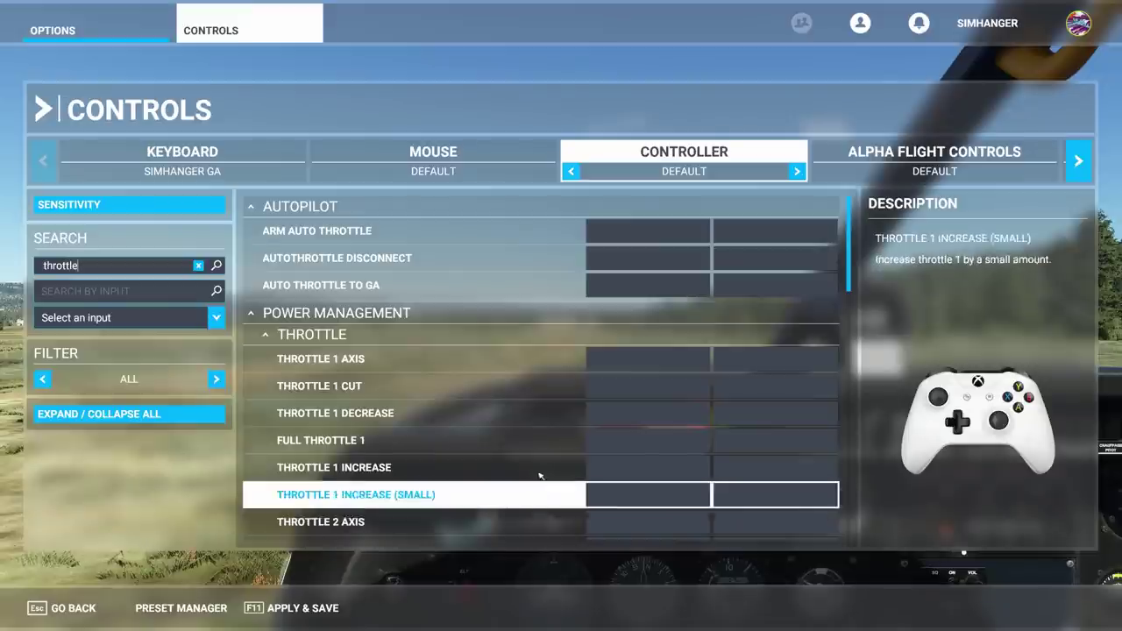
pyautogui.click(216, 380)
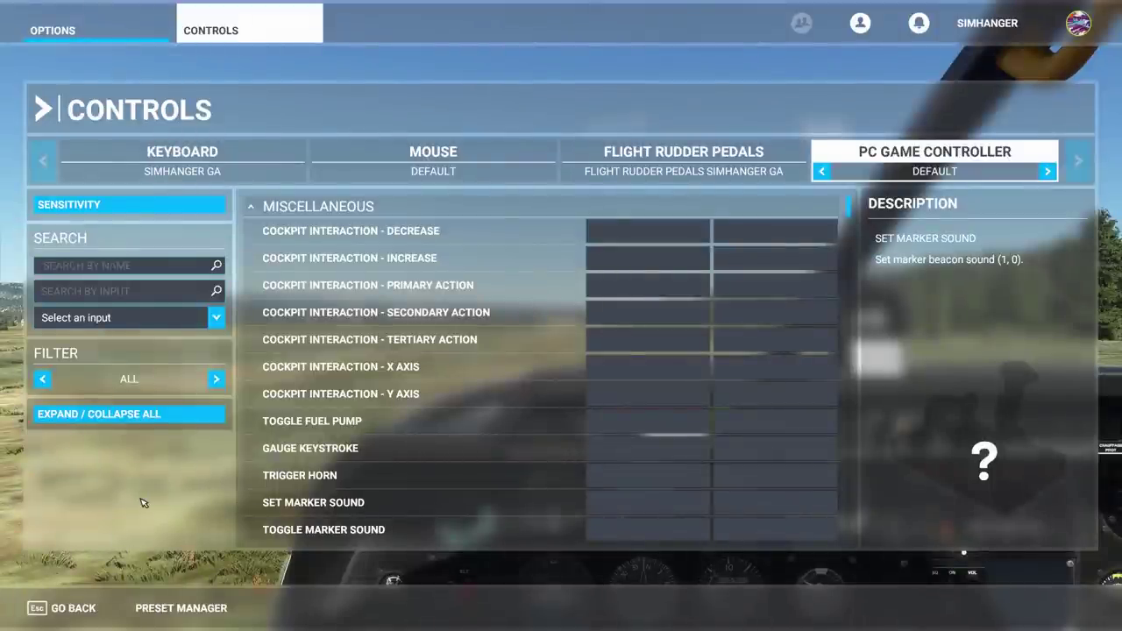
# - Search the PC game controller's commands for elevator and bind Elevator Axis to Joystick L-Axis Y
pyautogui.click(61, 266)
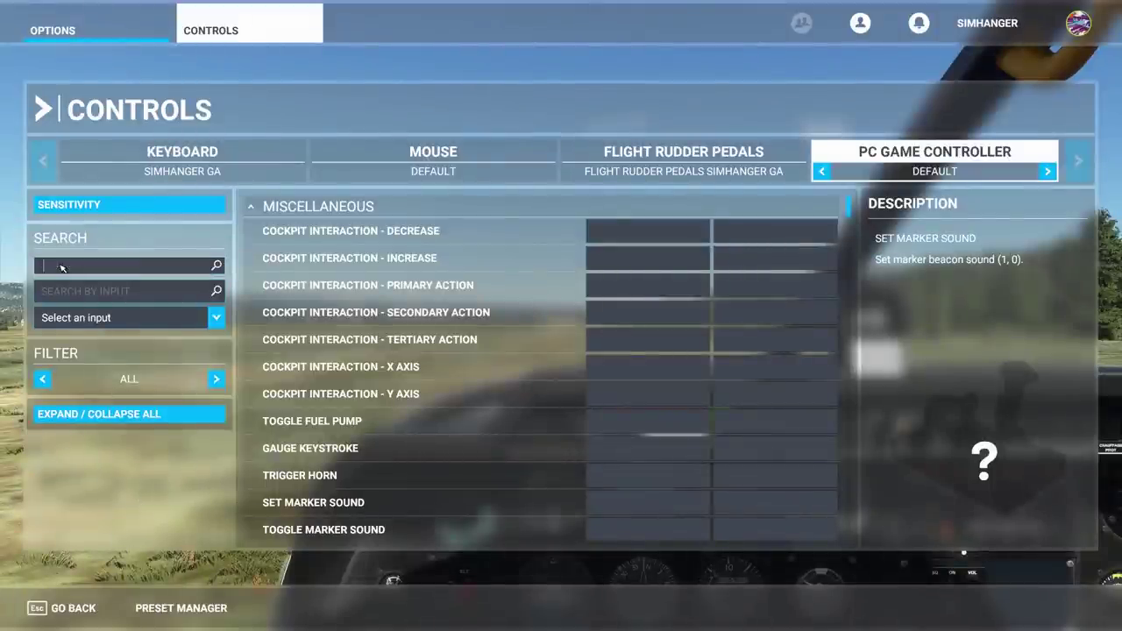
pyautogui.write('elevator')
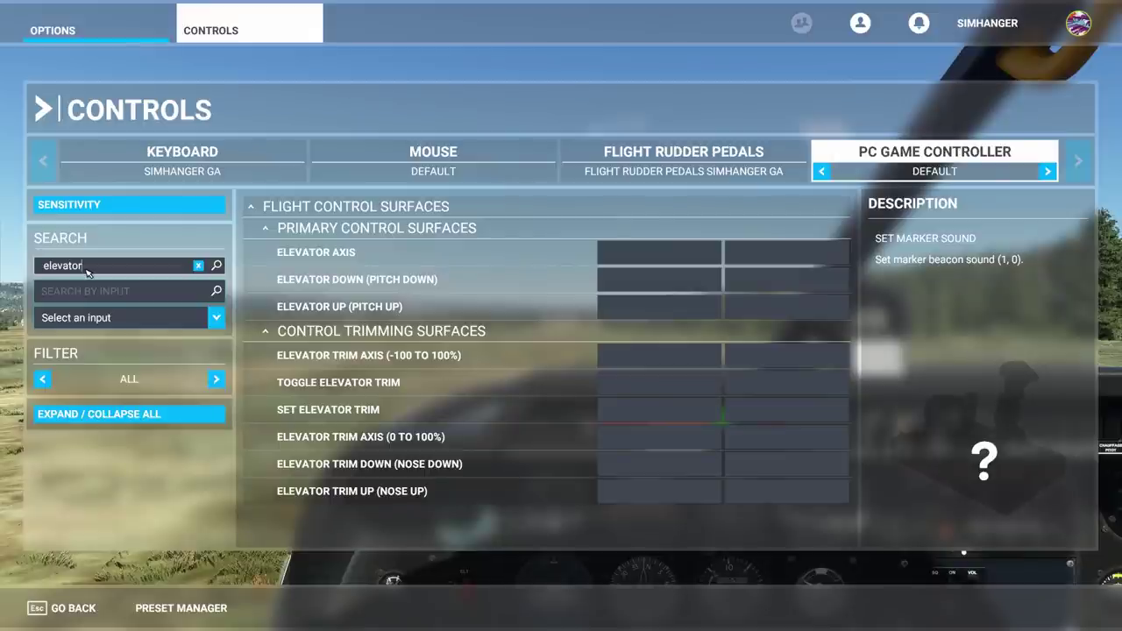
pyautogui.click(257, 252)
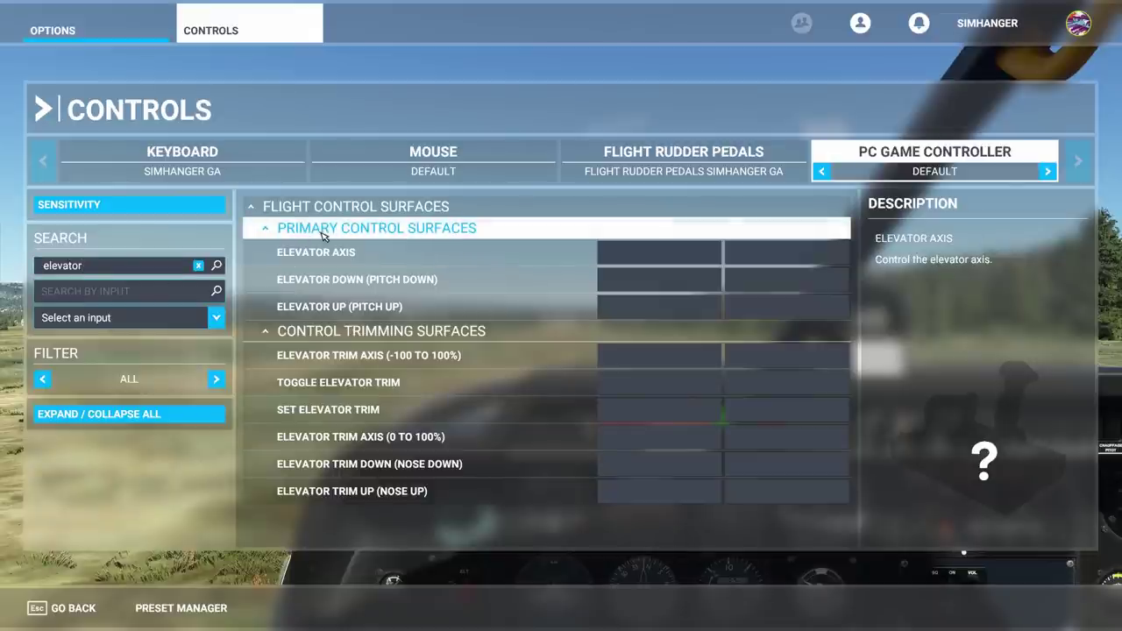
pyautogui.click(662, 253)
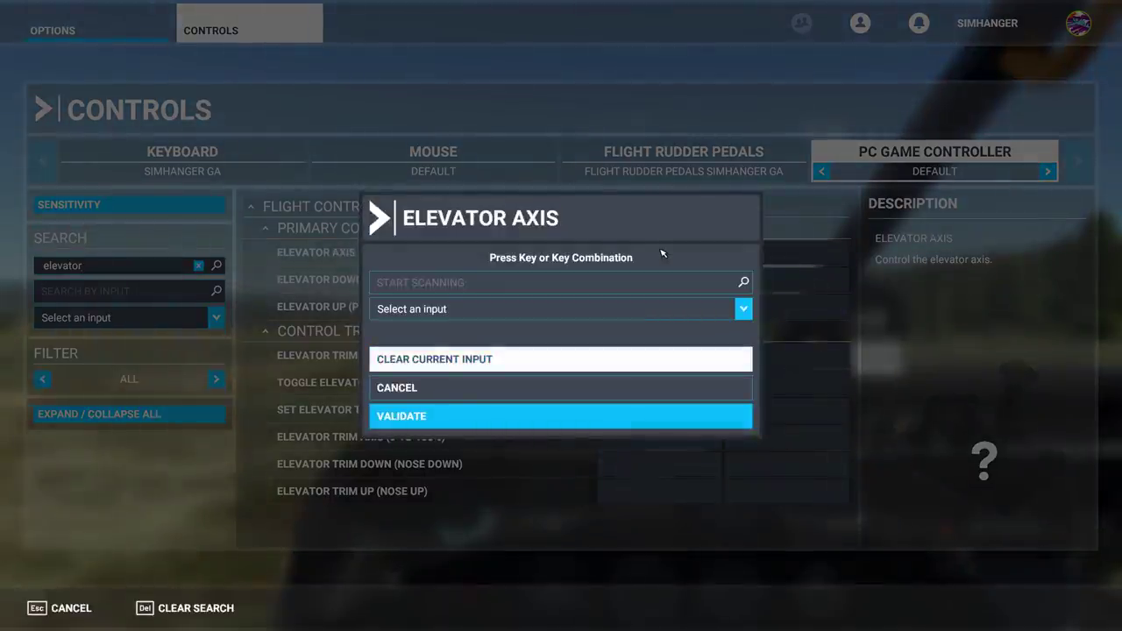
pyautogui.click(463, 286)
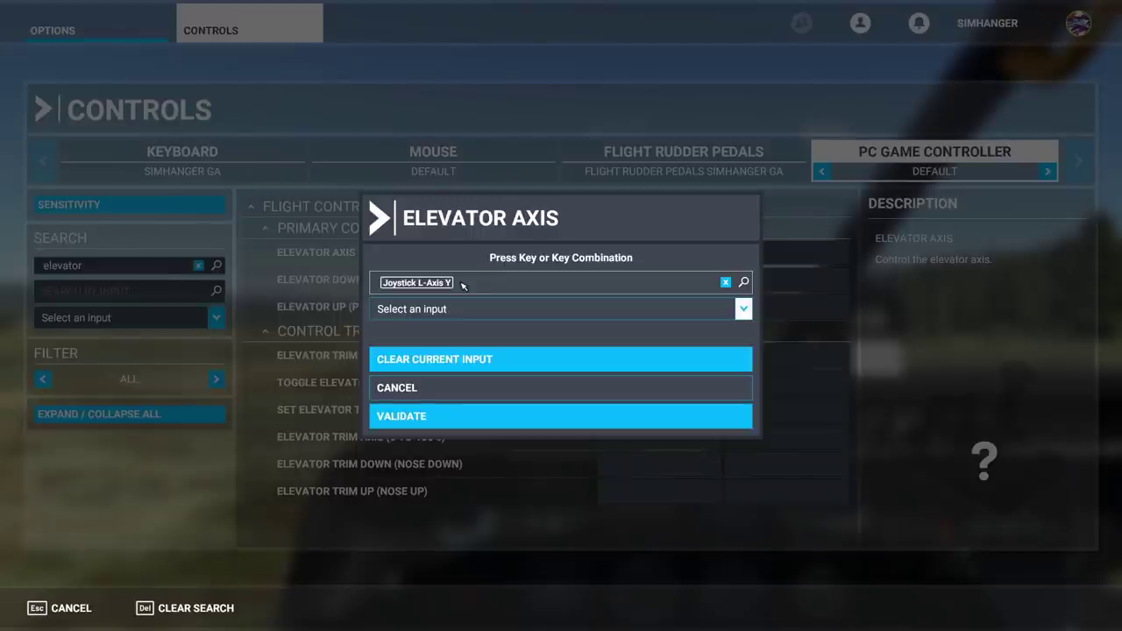
pyautogui.click(431, 420)
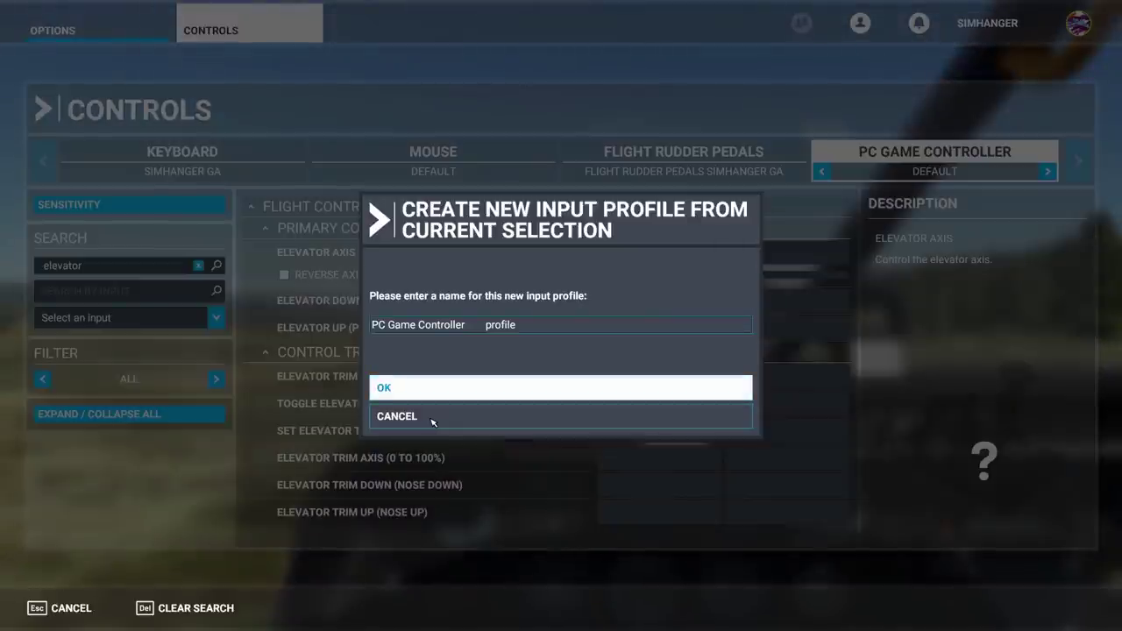
# - Create the new input profile with the name PC Game Controller SIMHANGER
pyautogui.click(526, 328)
pyautogui.press('BackSpace')
pyautogui.press('BackSpace')
pyautogui.press('BackSpace')
pyautogui.press('BackSpace')
pyautogui.press('BackSpace')
pyautogui.press('BackSpace')
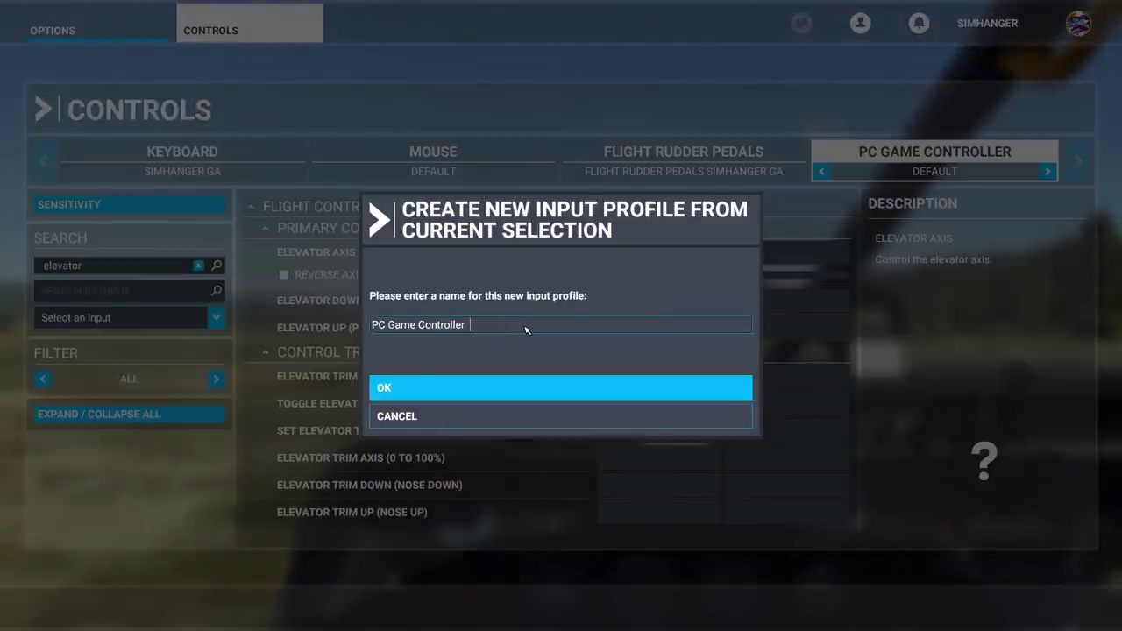
pyautogui.write('SIMHANGER')
pyautogui.click(395, 388)
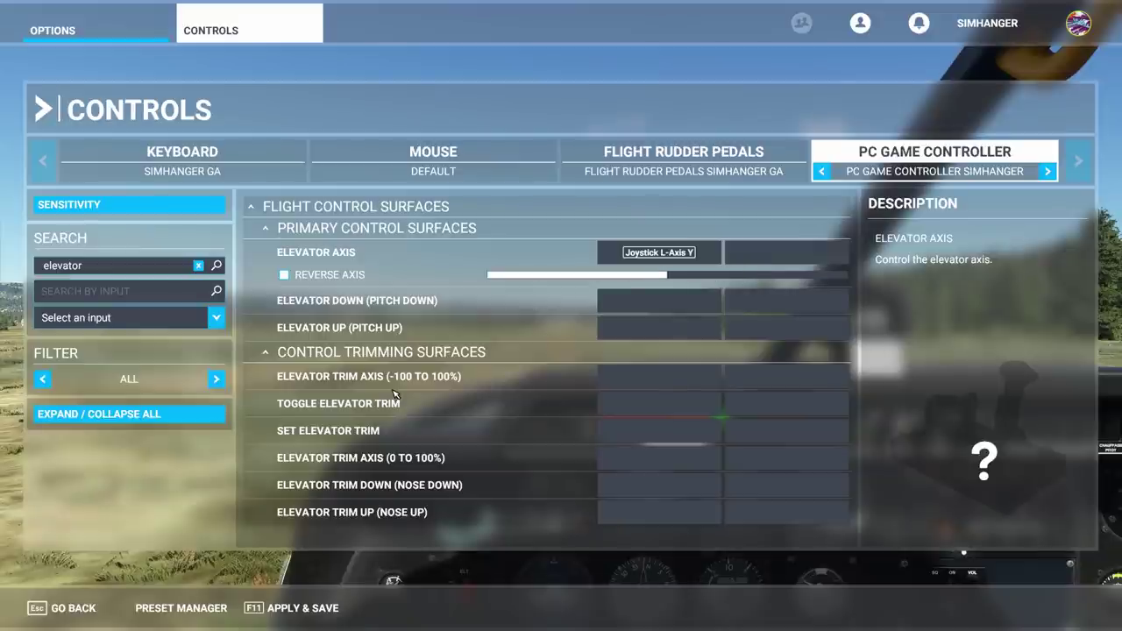
# - Apply and save the elevator binding and return to the cockpit view
pyautogui.click(306, 614)
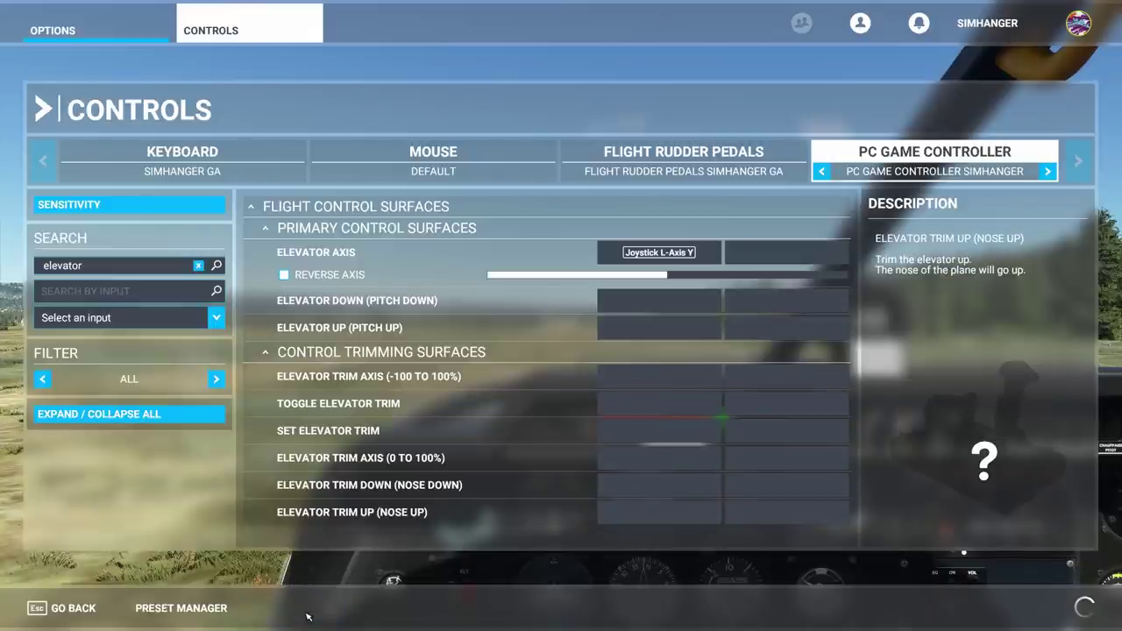
pyautogui.click(70, 611)
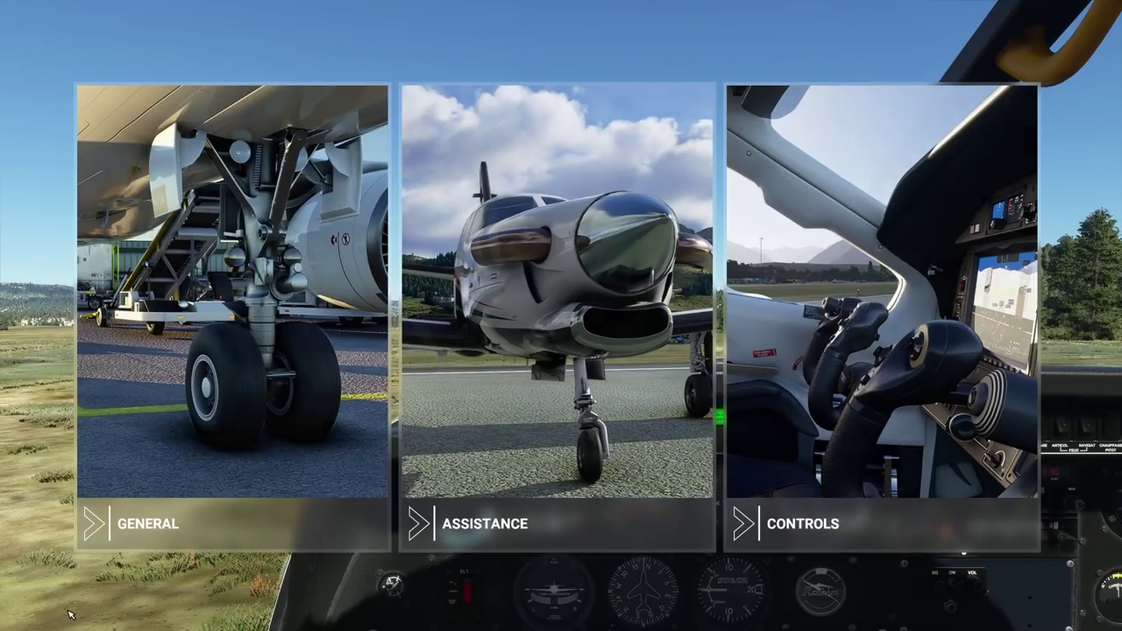
pyautogui.press('Escape')
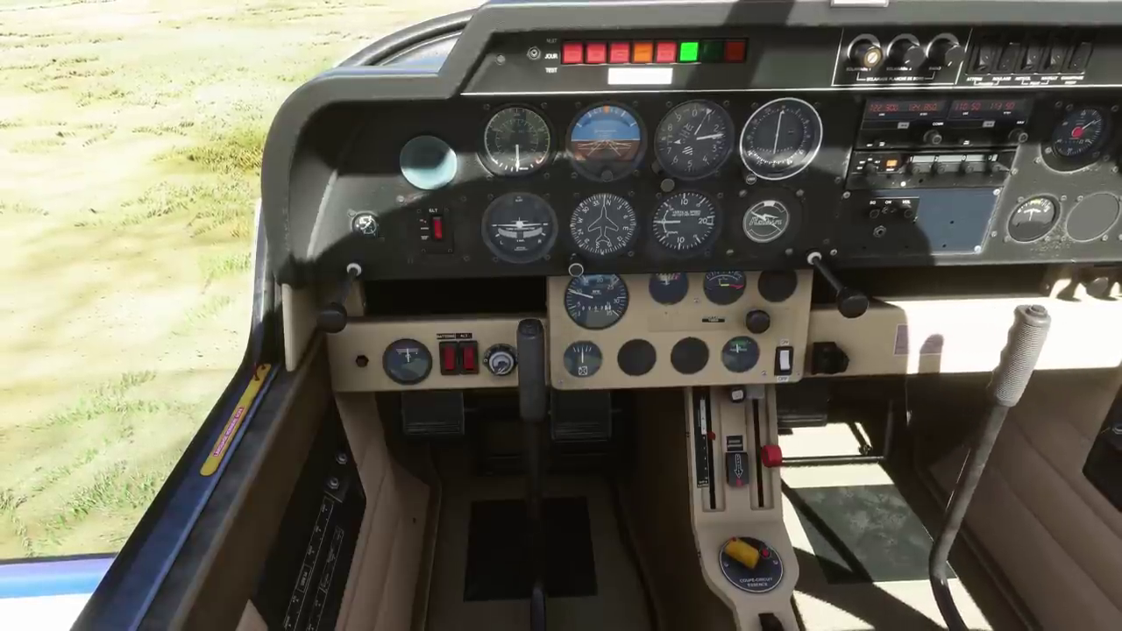
# - Reopen the control settings and expand the PC game controller's primary control surfaces to check the assigned elevator axis
pyautogui.press('Escape')
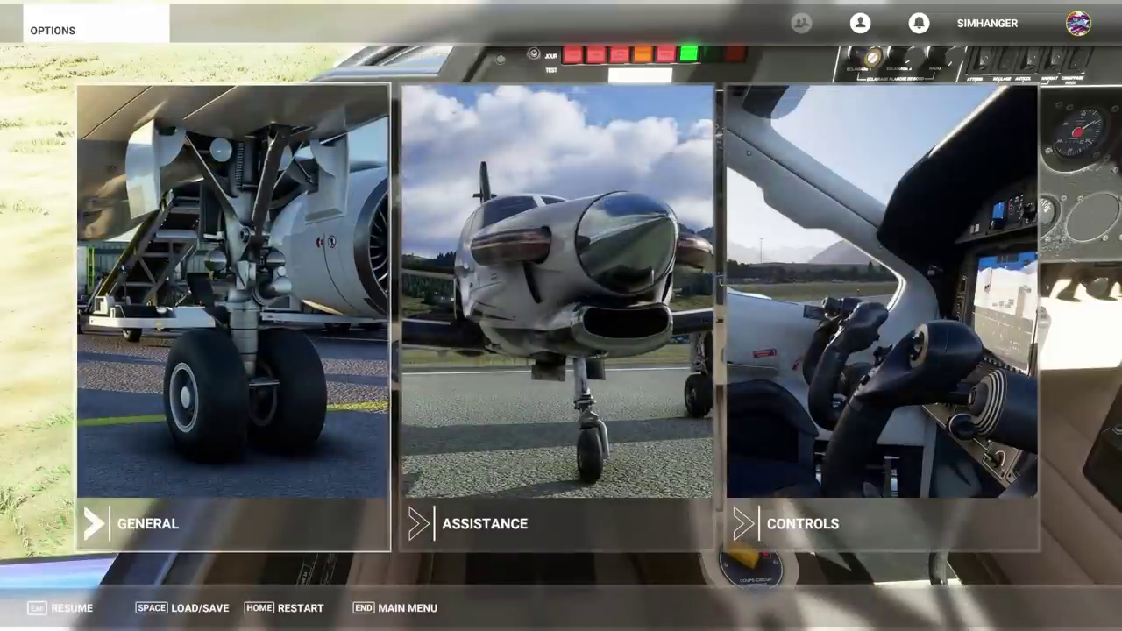
pyautogui.click(822, 373)
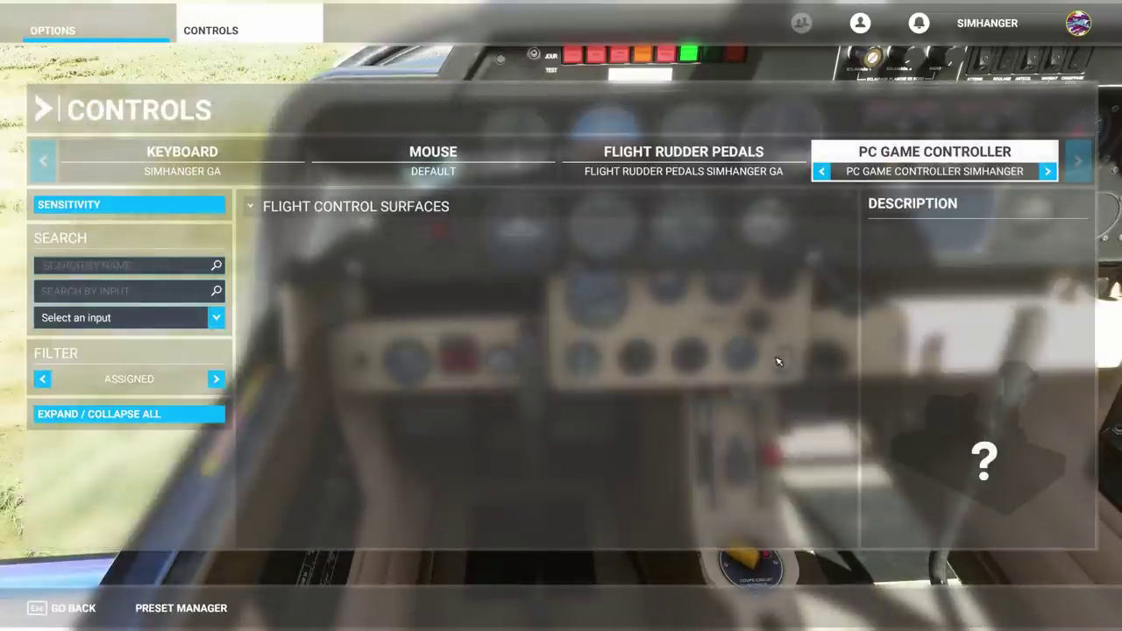
pyautogui.click(254, 208)
pyautogui.click(268, 229)
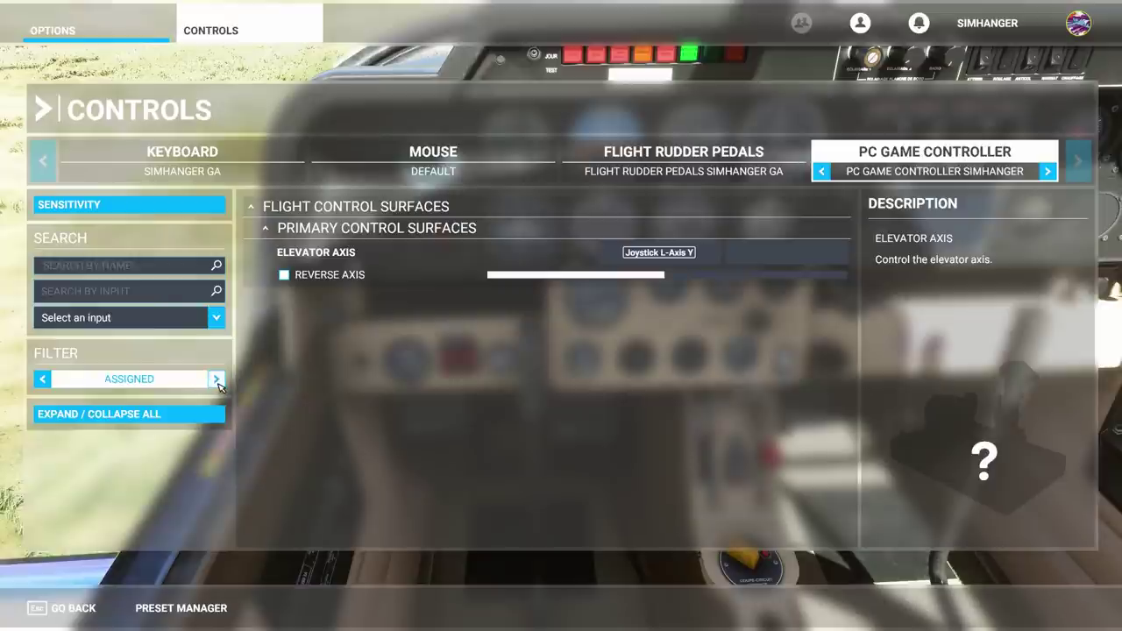
# - Search all commands for aileron, bind Ailerons Axis to Joystick L-Axis X, and save the profile
pyautogui.click(99, 274)
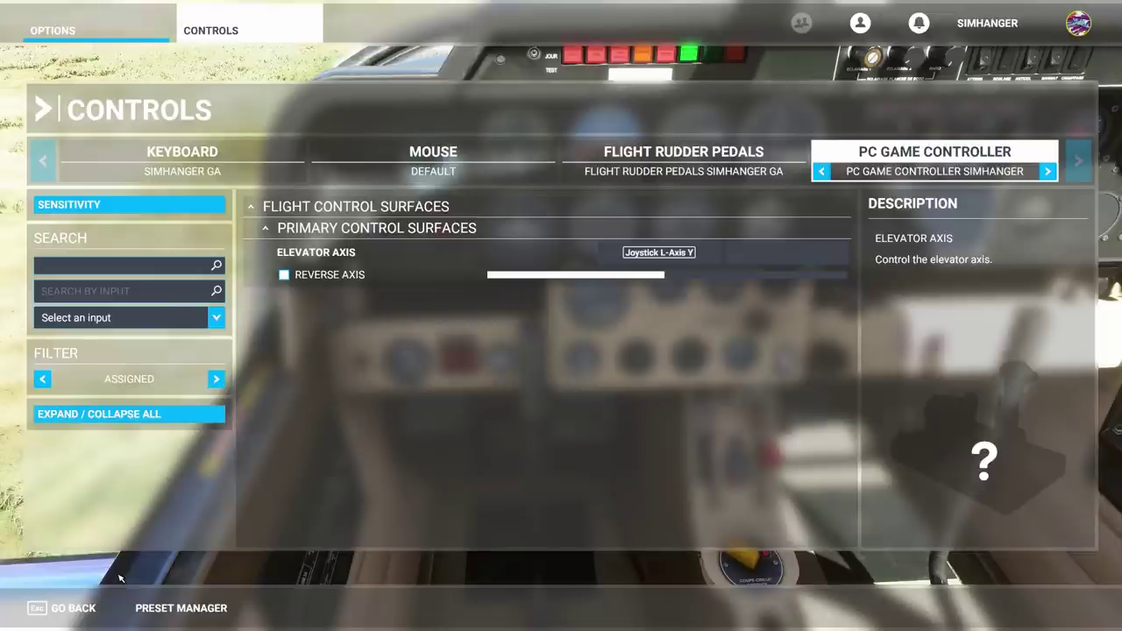
pyautogui.write('aileron')
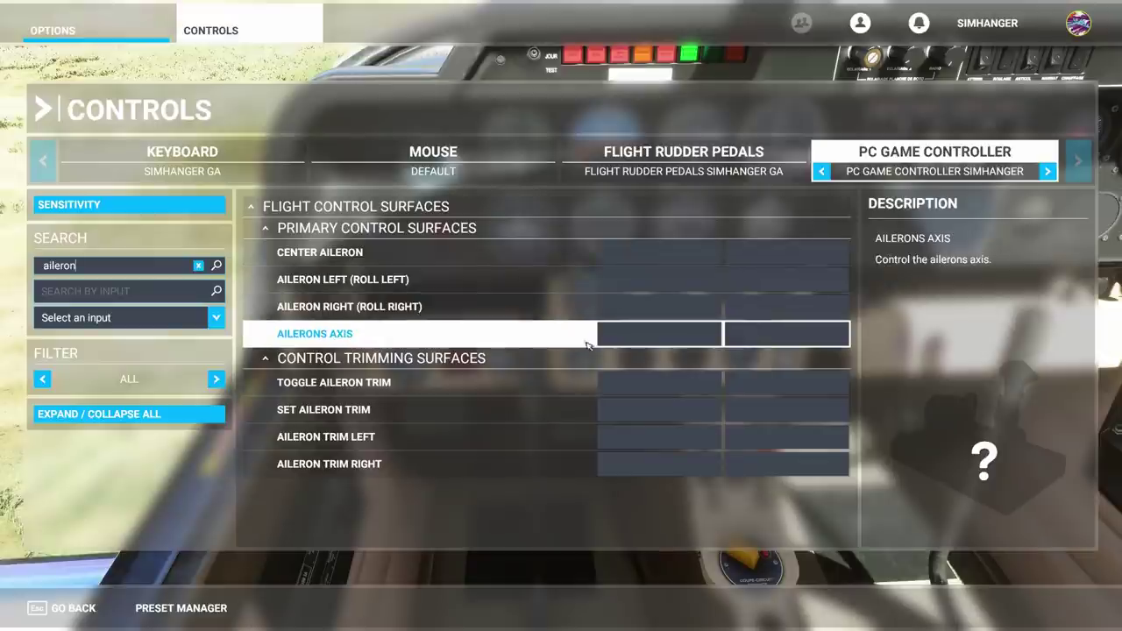
pyautogui.click(653, 336)
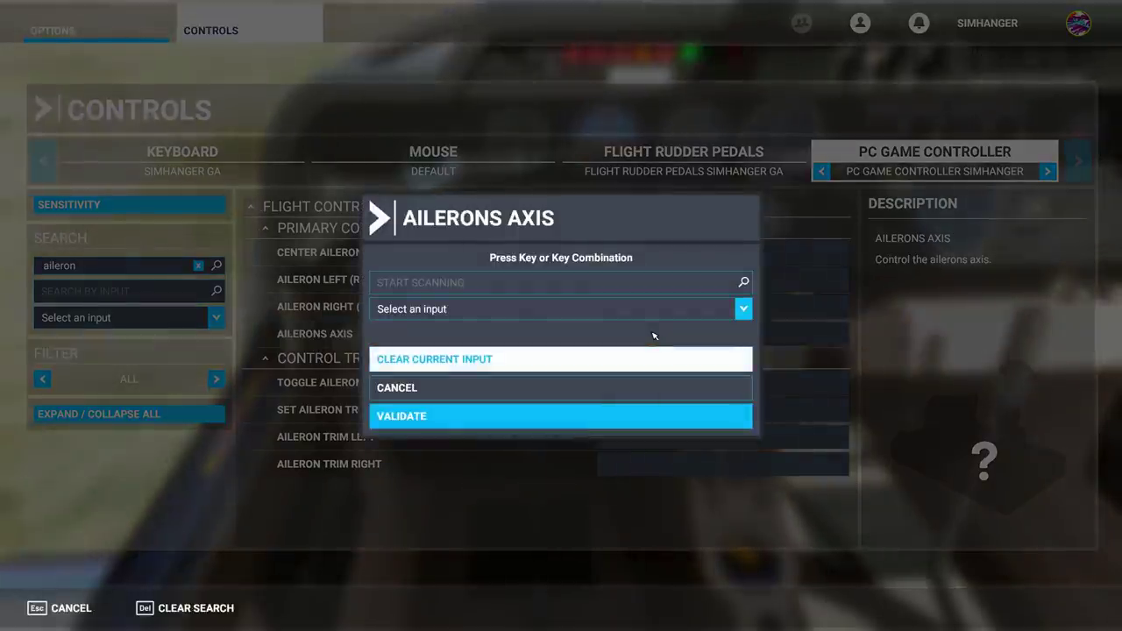
pyautogui.click(543, 283)
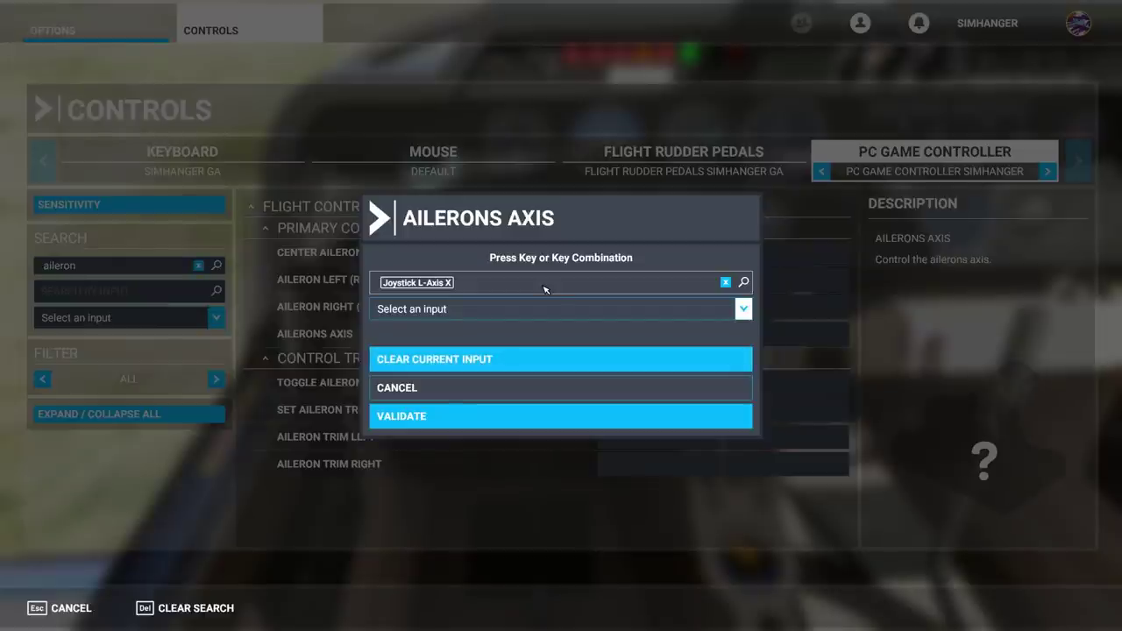
pyautogui.click(476, 417)
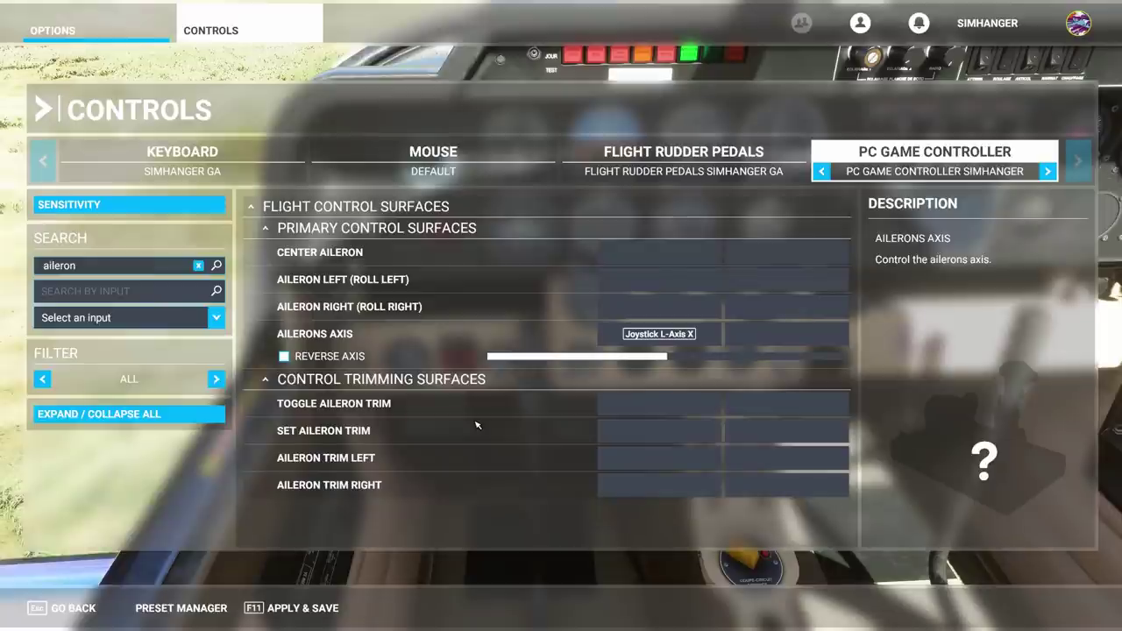
pyautogui.click(263, 605)
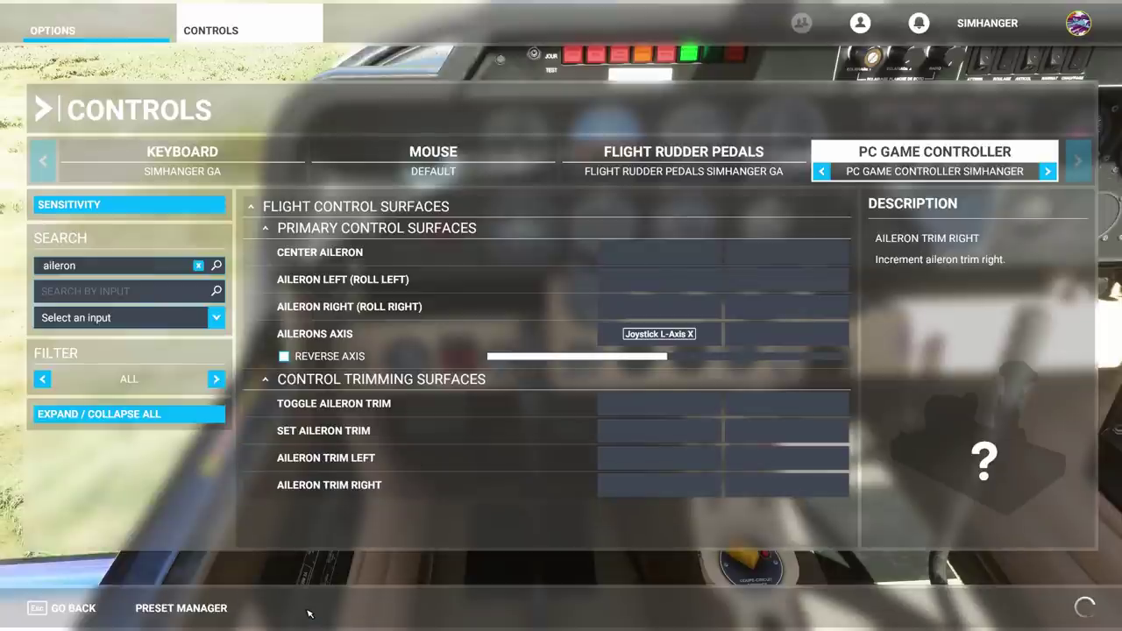
# - Return to the cockpit, and reopen the control settings to check the assigned axes under Primary Control Surfaces
pyautogui.click(75, 609)
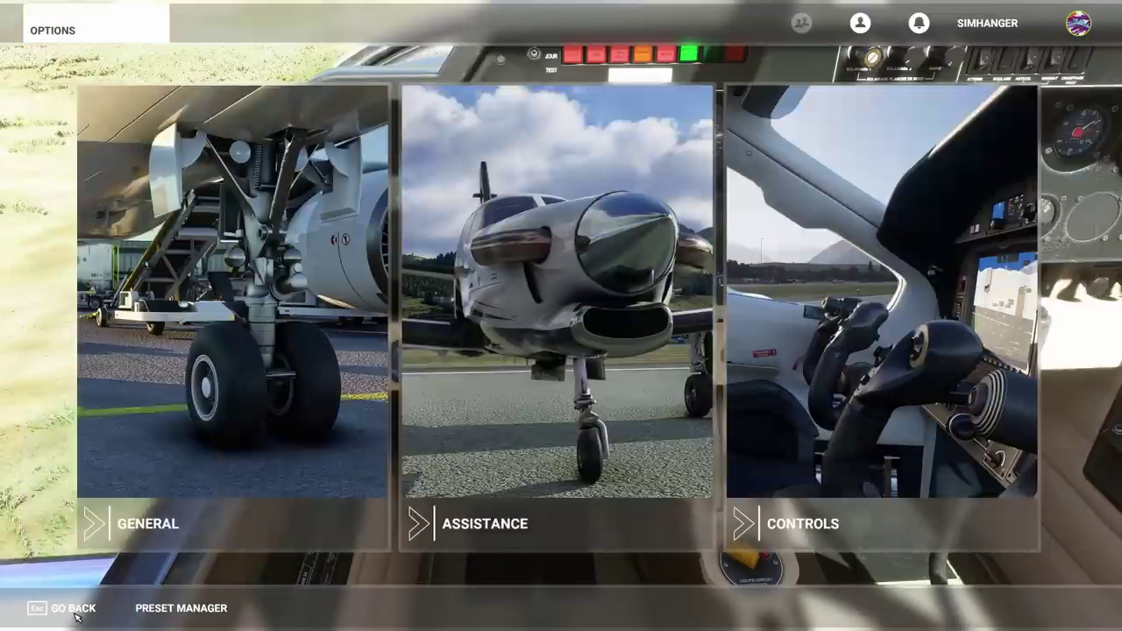
pyautogui.click(75, 614)
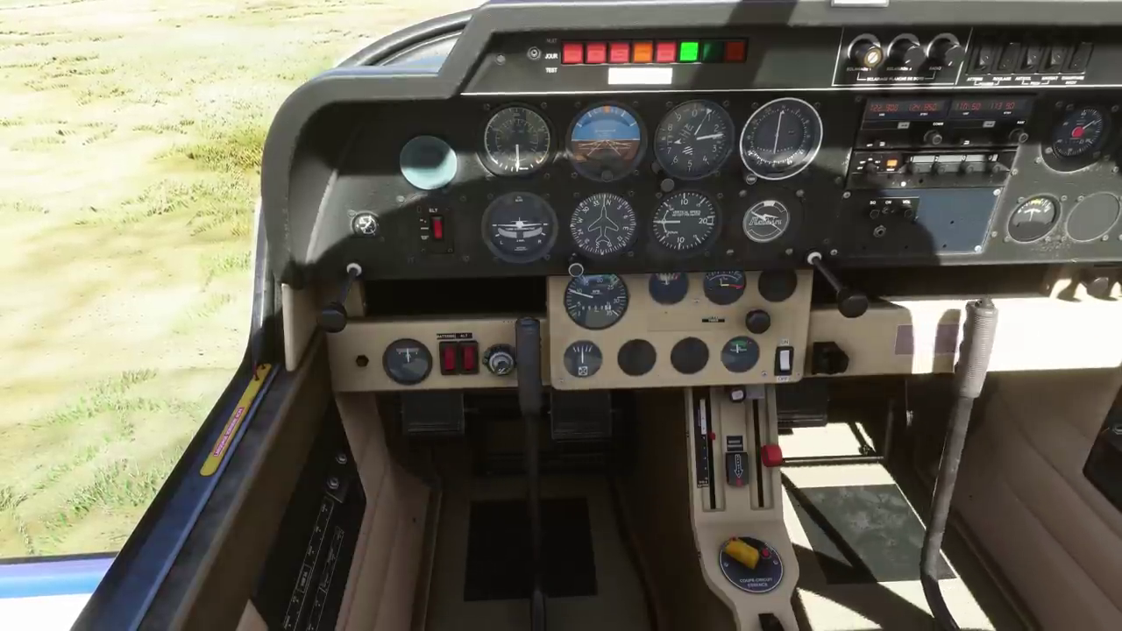
pyautogui.press('Escape')
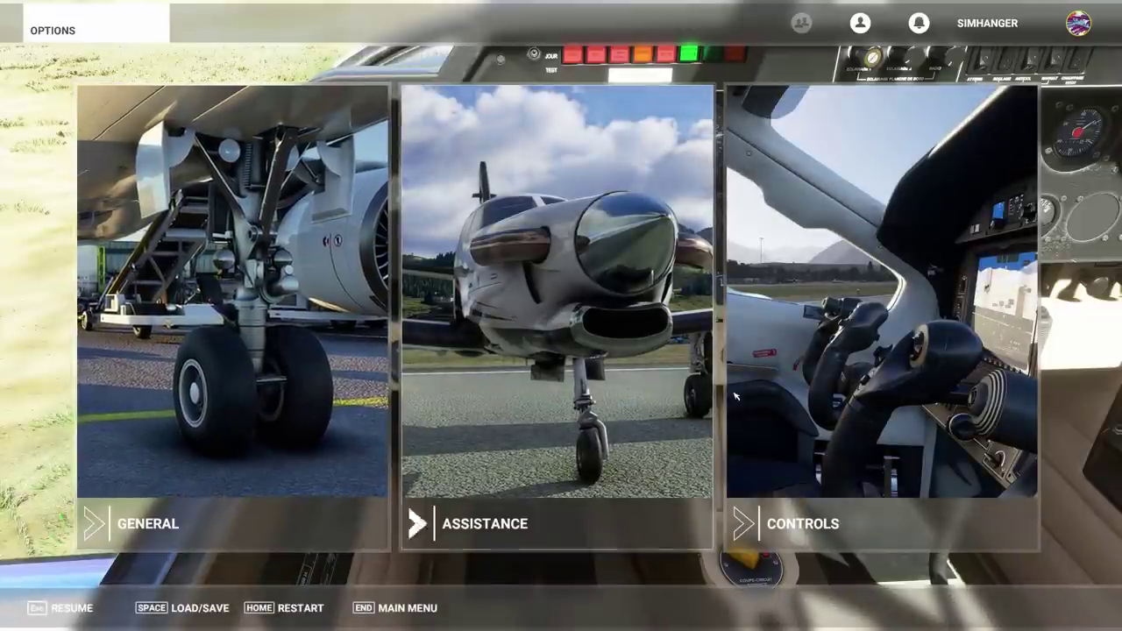
pyautogui.click(814, 359)
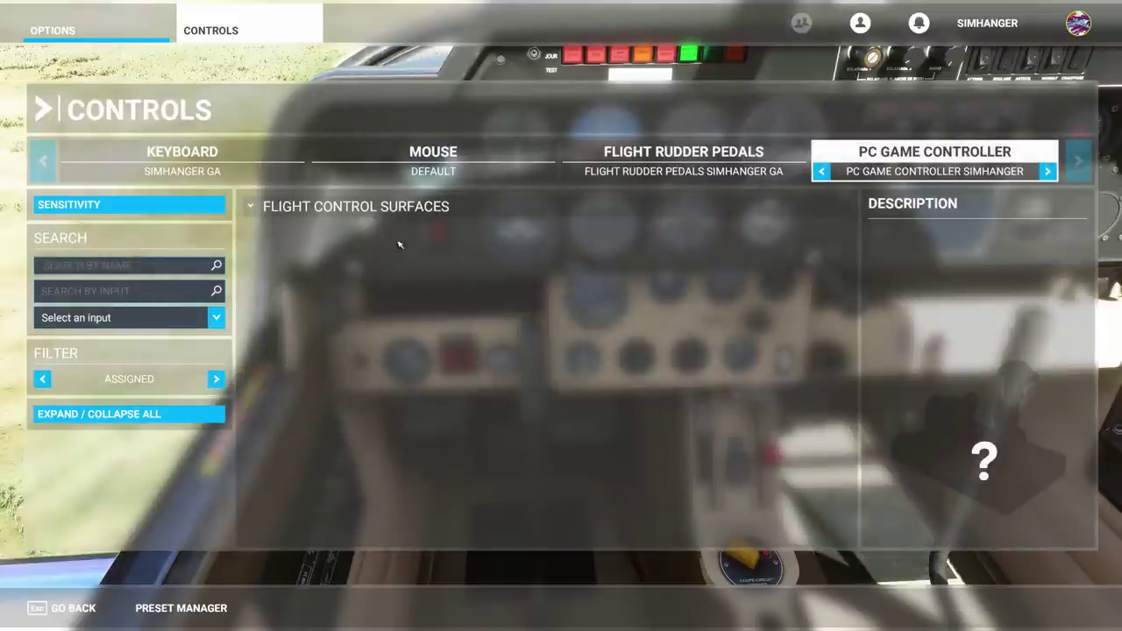
pyautogui.click(253, 209)
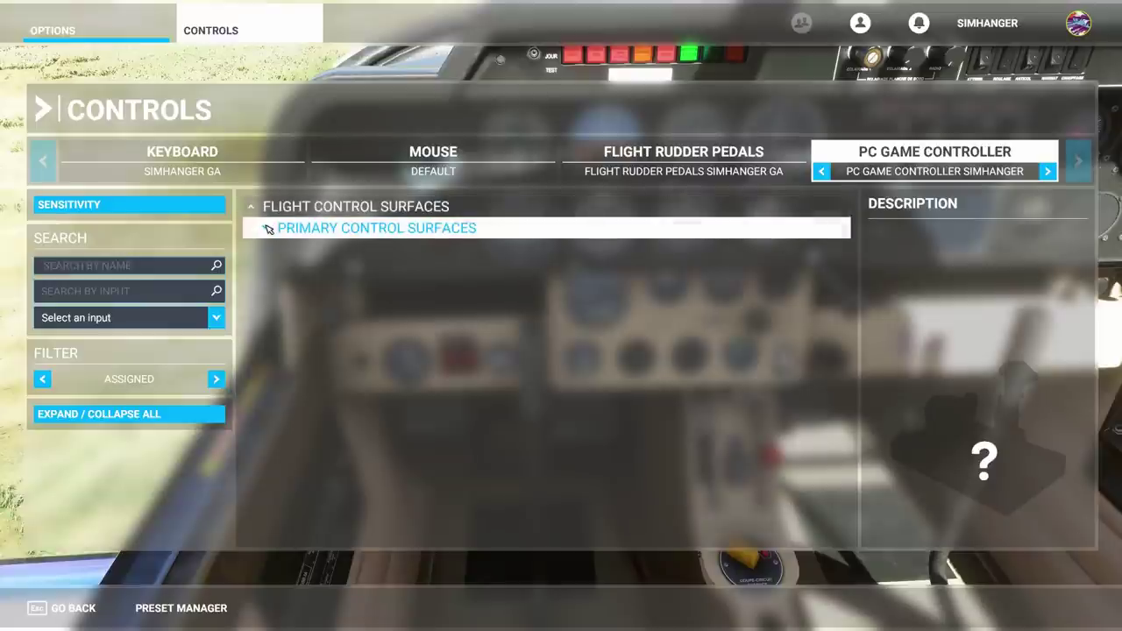
pyautogui.click(269, 229)
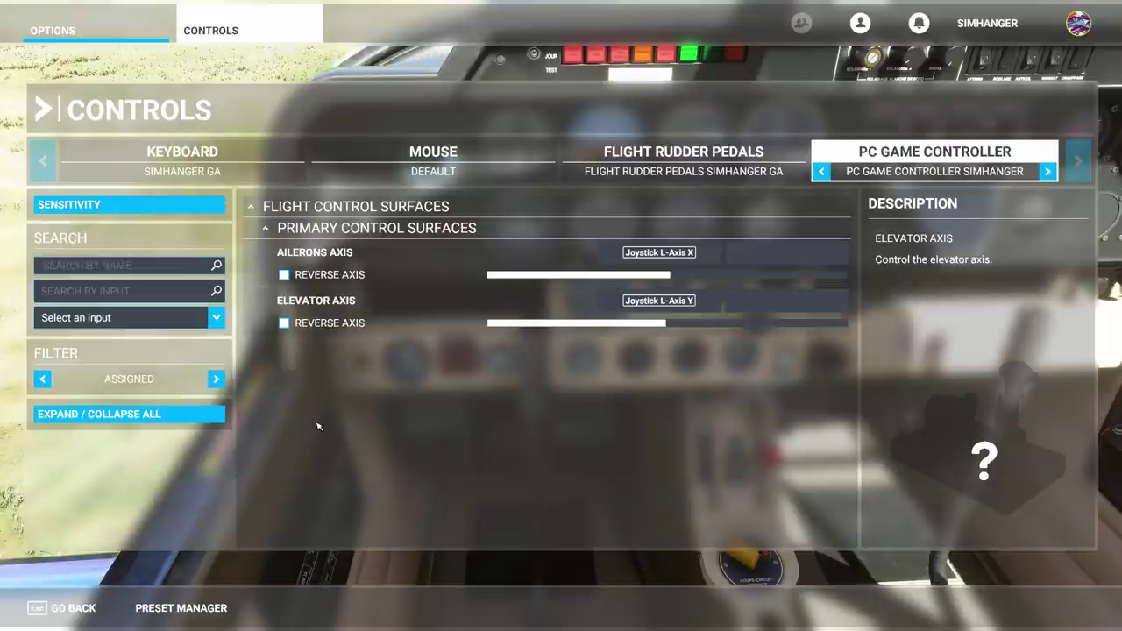
# - Search the commands for rudder, bind Rudder Axis to Joystick R-Axis Z, and save the profile before resuming the flight
pyautogui.click(99, 268)
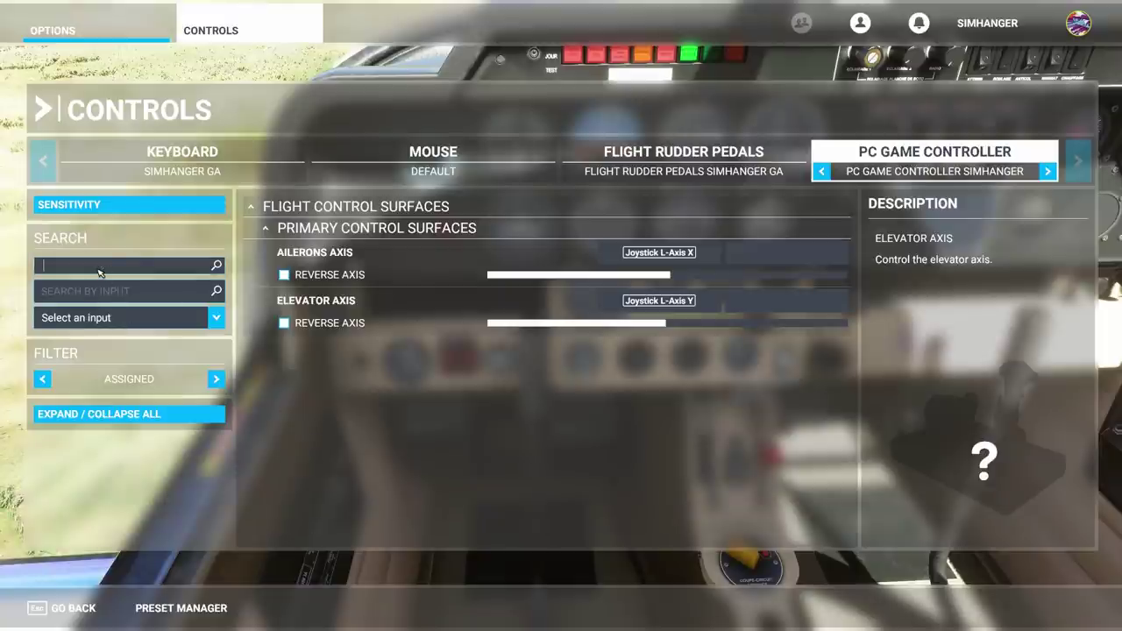
pyautogui.write('rudder')
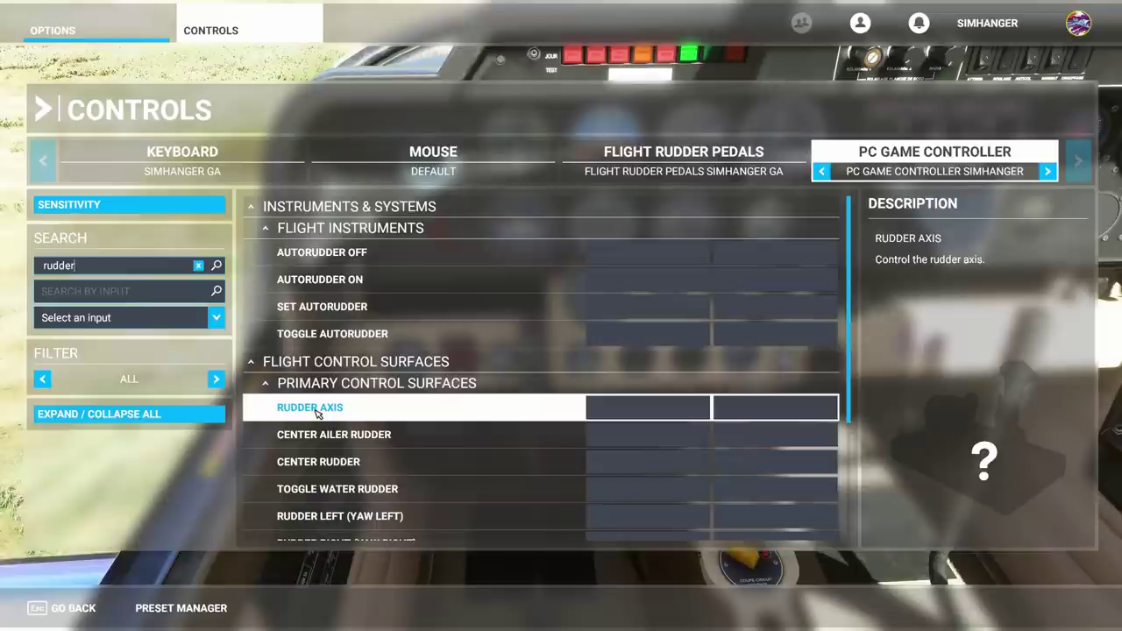
pyautogui.click(628, 417)
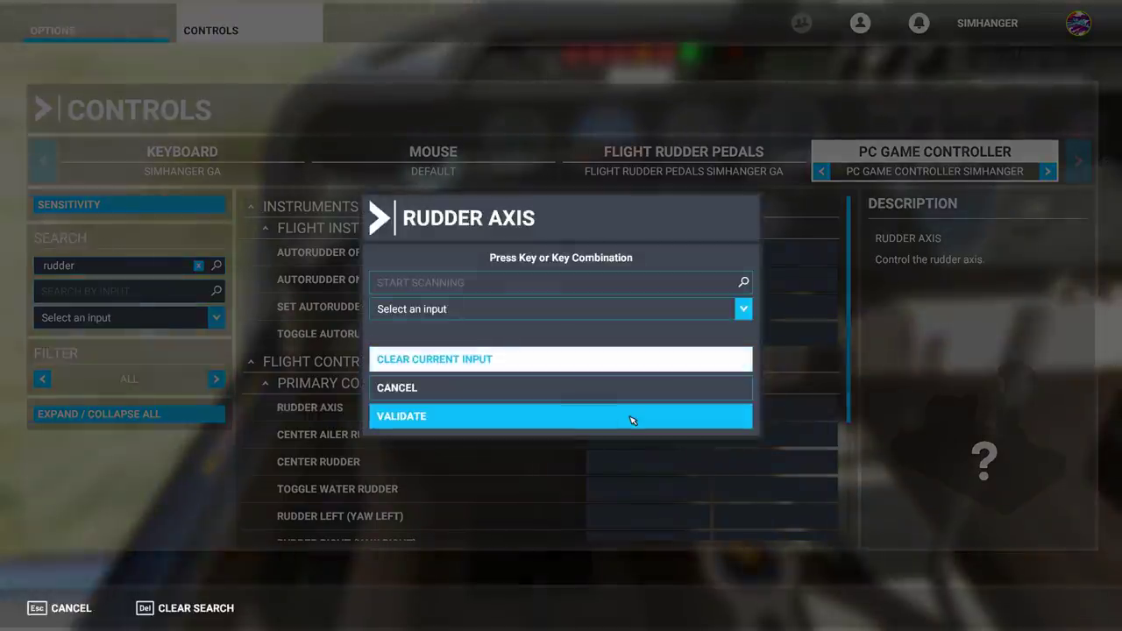
pyautogui.click(566, 286)
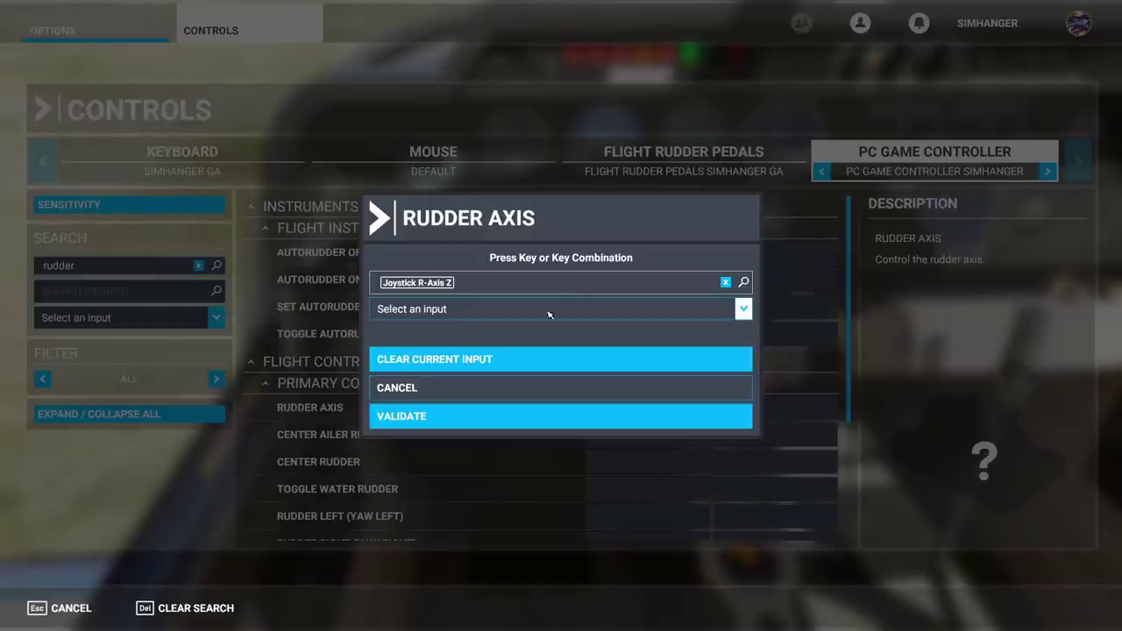
pyautogui.click(501, 419)
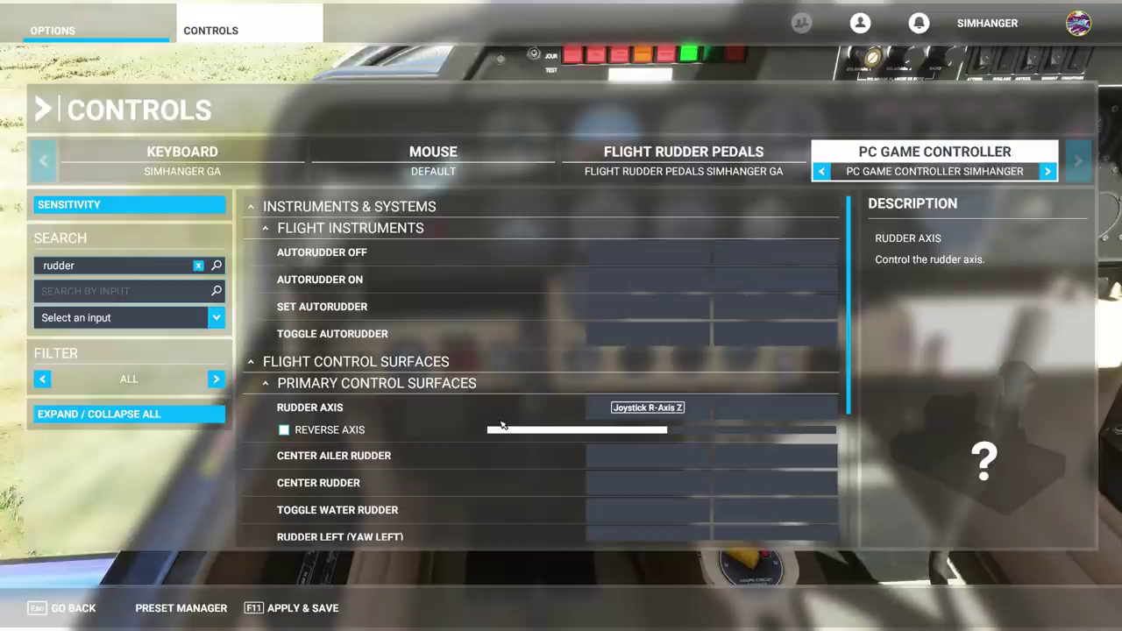
pyautogui.click(314, 612)
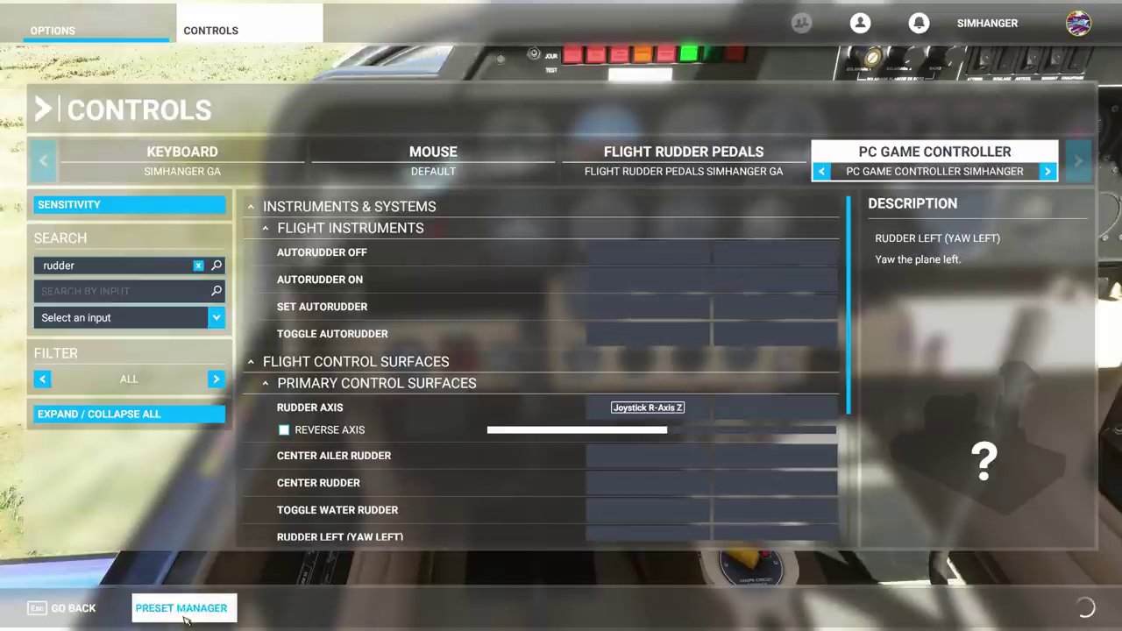
pyautogui.click(73, 608)
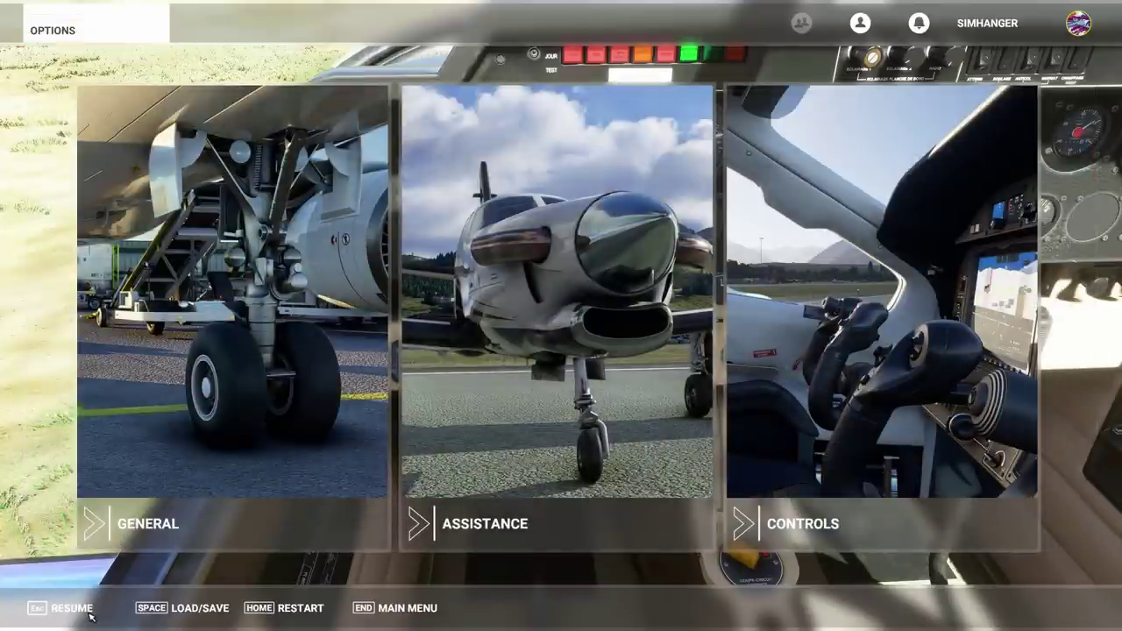
pyautogui.click(88, 612)
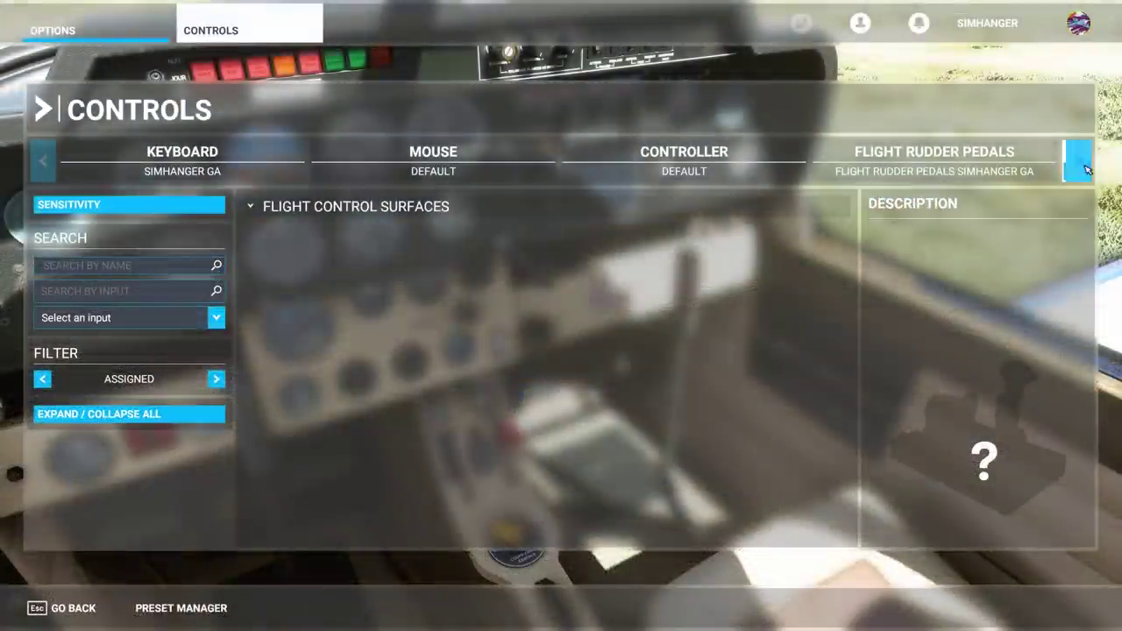
# - Expand all assigned commands of the PC game controller to review its axis bindings, and collapse them again
pyautogui.click(1085, 165)
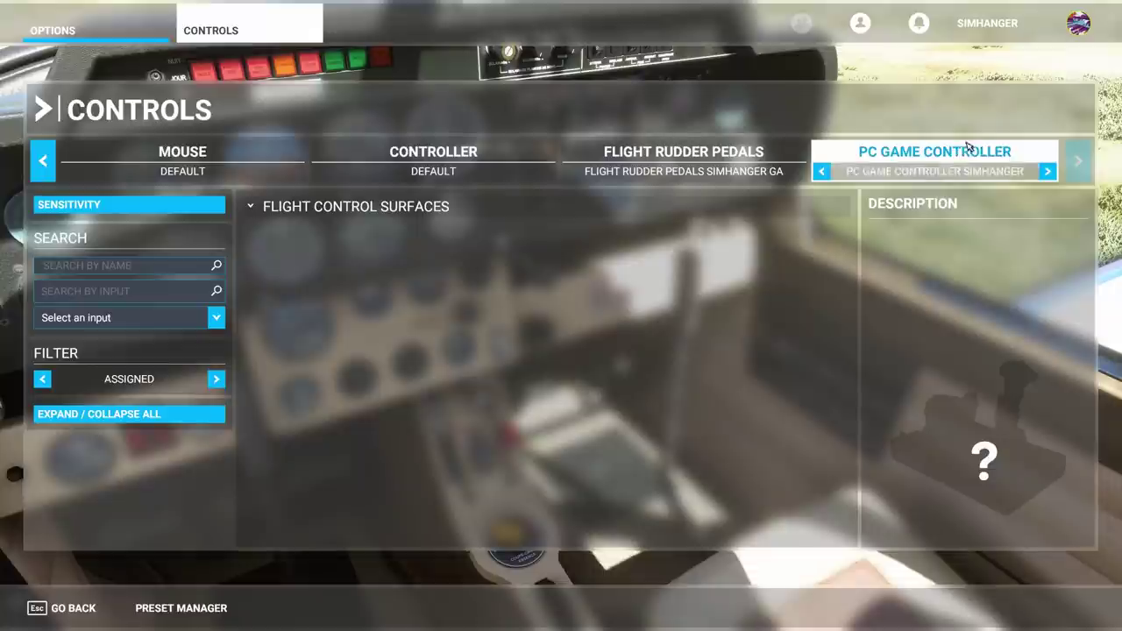
pyautogui.click(135, 417)
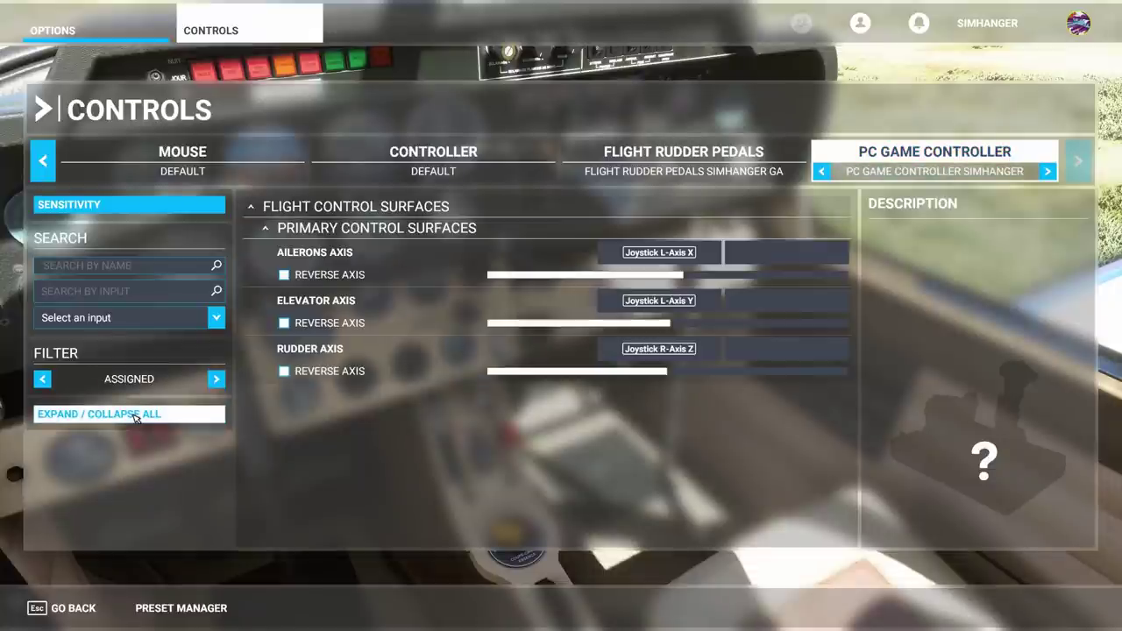
pyautogui.click(136, 417)
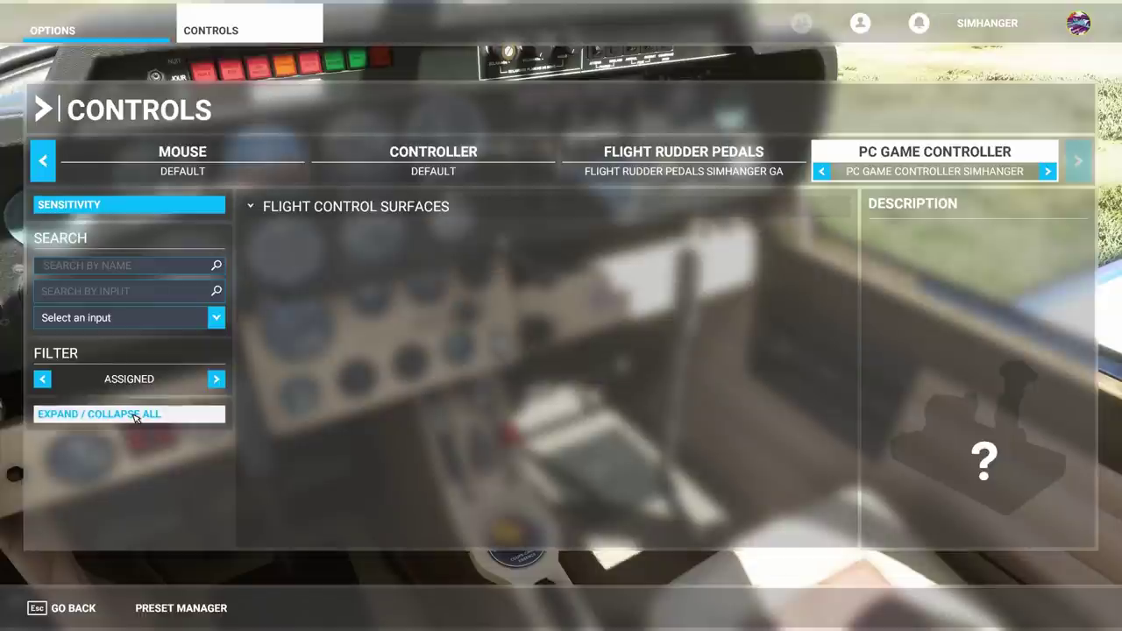
# - Search the commands for throttle and bind Throttle 1 Increase to Joystick L-Axis Z-
pyautogui.click(94, 272)
pyautogui.write('throttle')
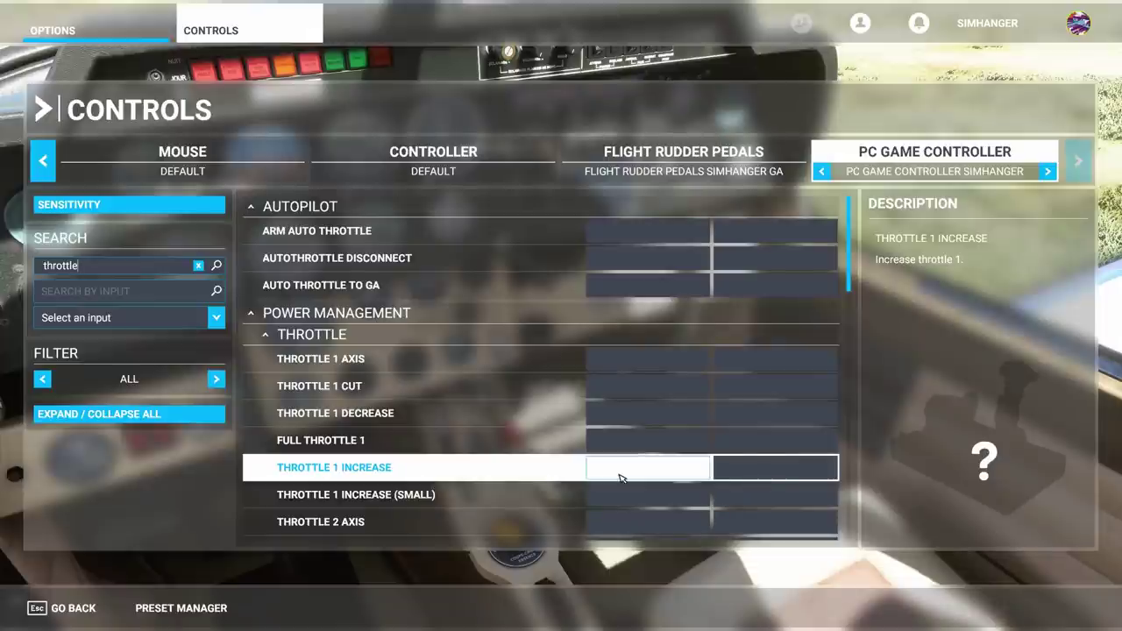
pyautogui.click(619, 477)
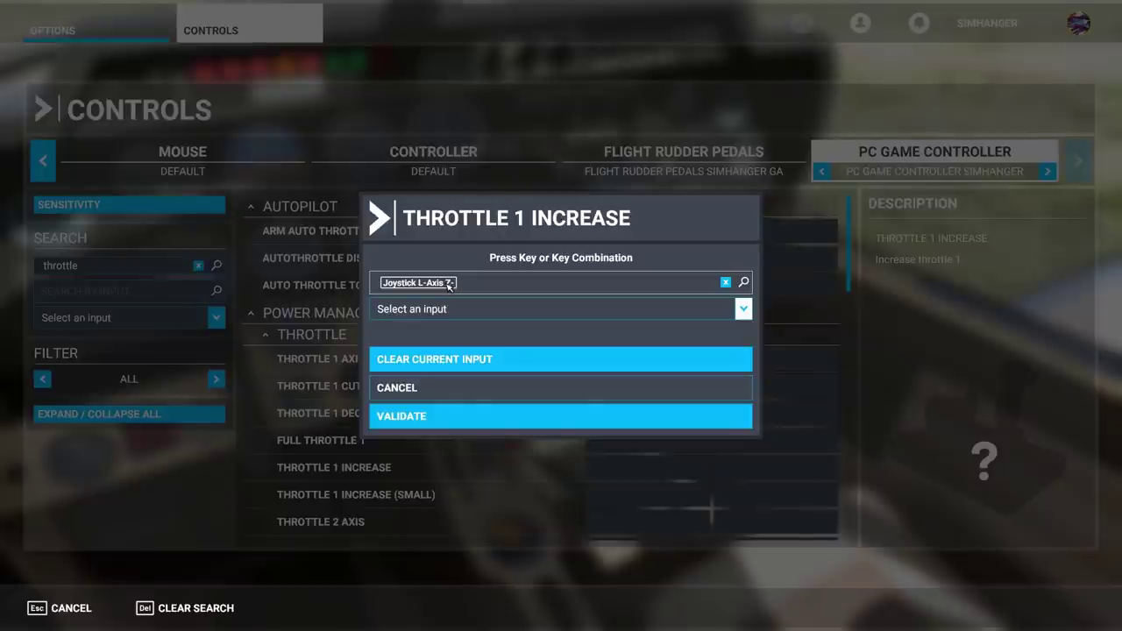
pyautogui.click(452, 418)
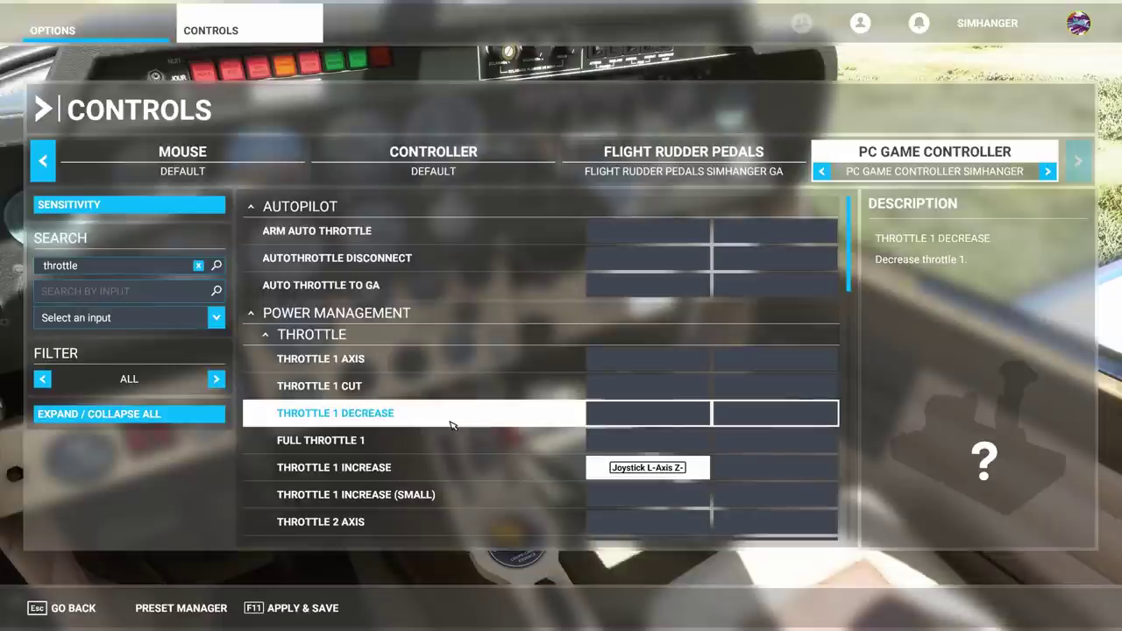
# - Bind Throttle 1 Decrease to Joystick L-Axis Z+, and save the profile before resuming the flight
pyautogui.click(628, 418)
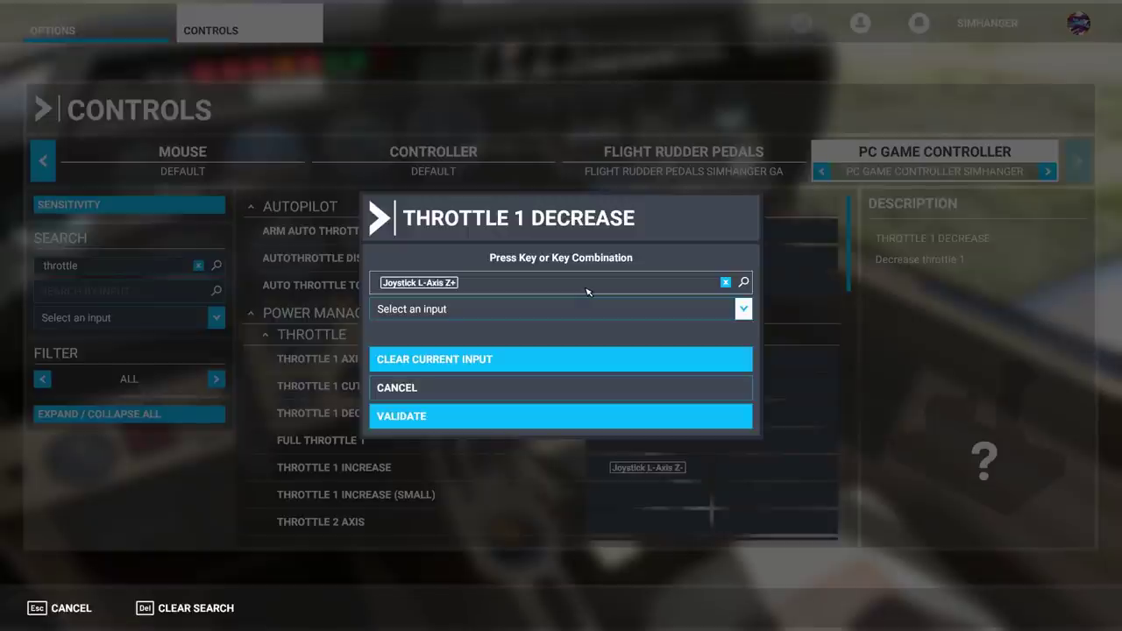
pyautogui.click(574, 419)
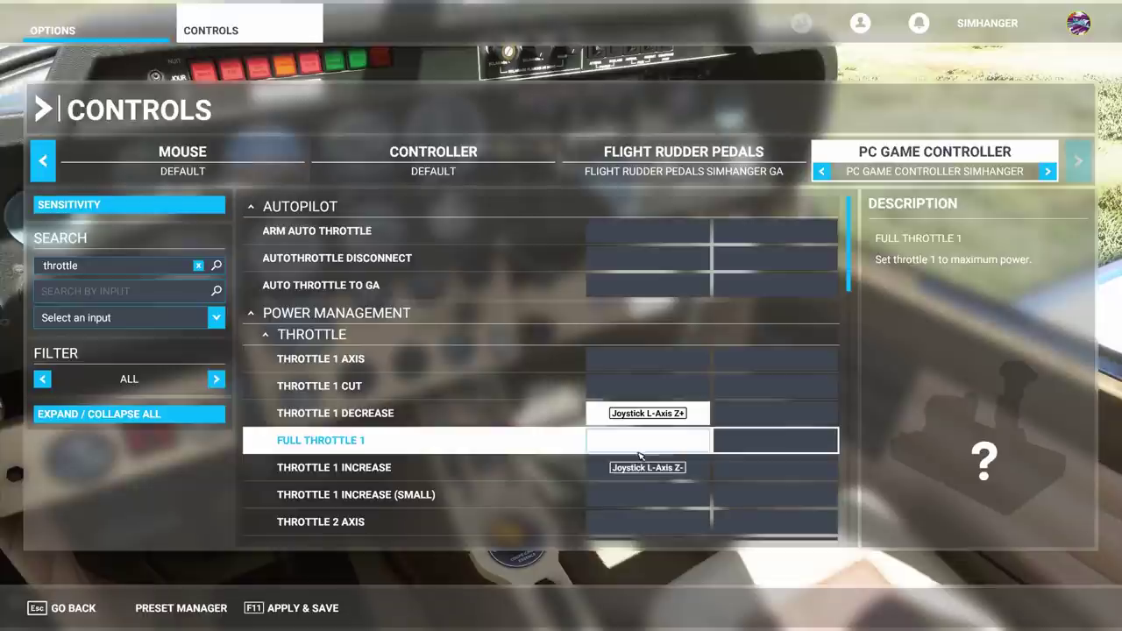
pyautogui.click(314, 609)
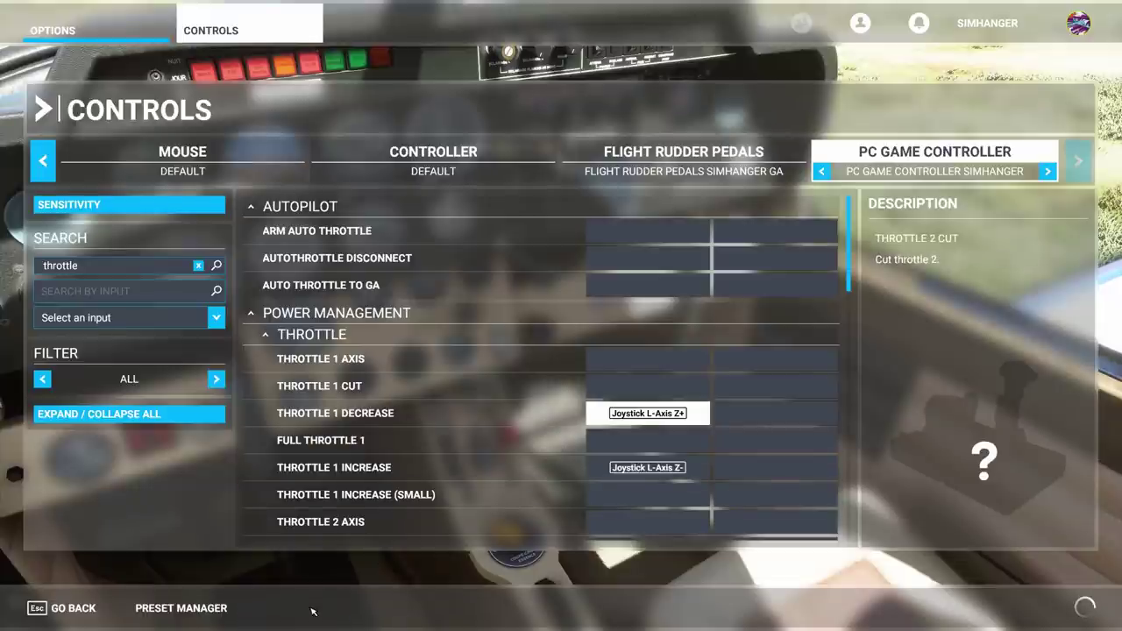
pyautogui.click(84, 616)
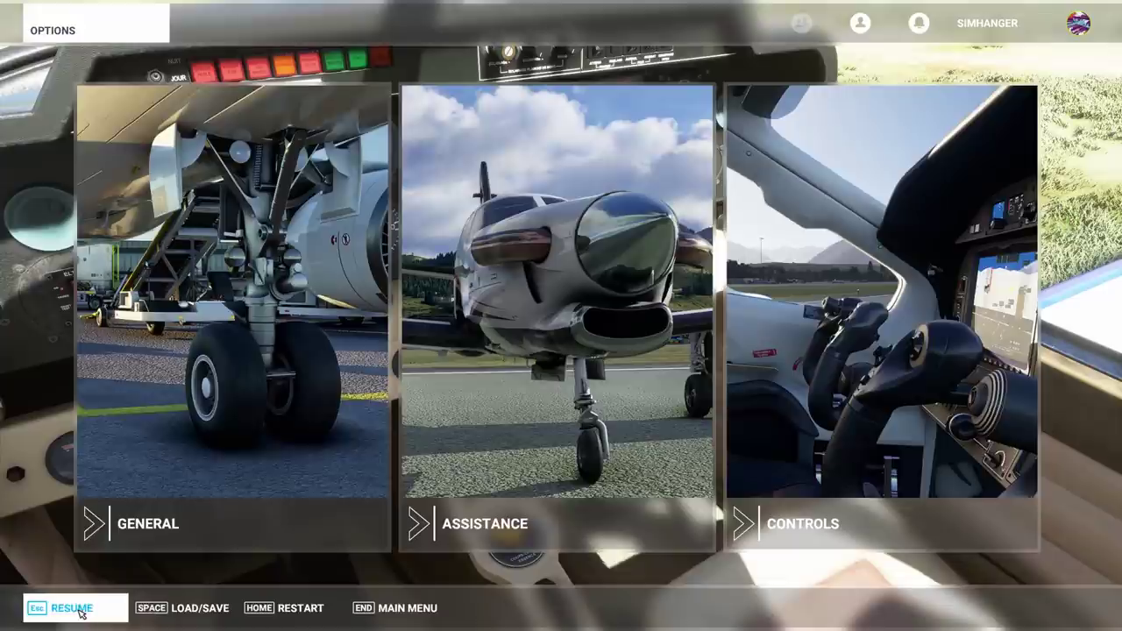
pyautogui.click(80, 613)
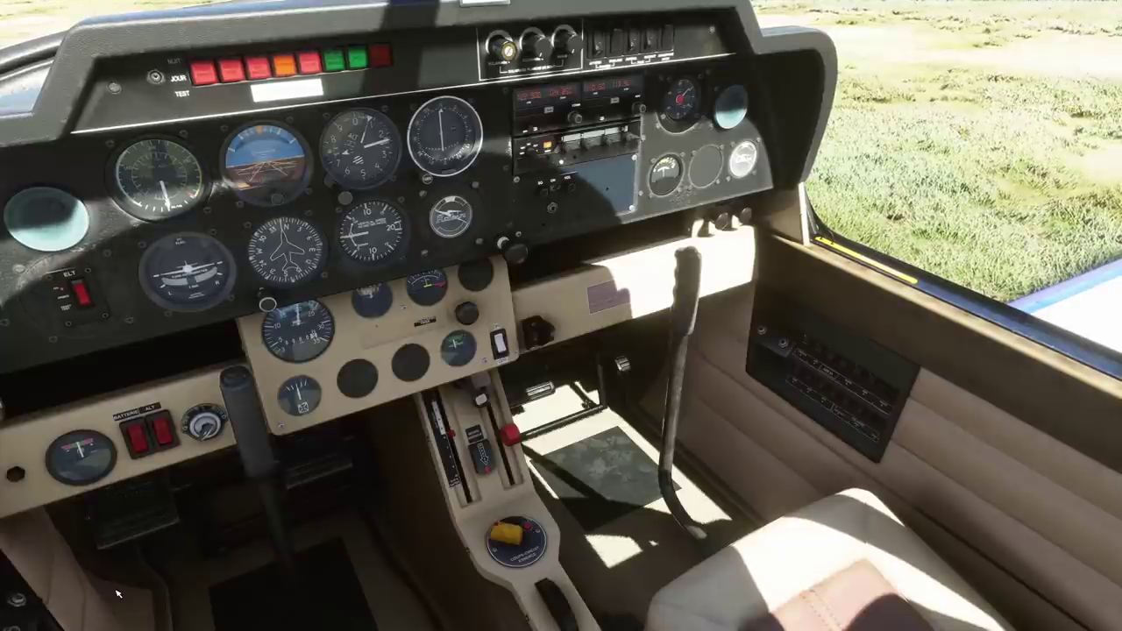
# - Test the throttle lever in the cockpit by decreasing and increasing the throttle from the keyboard
pyautogui.press('F2')
pyautogui.press('F2')
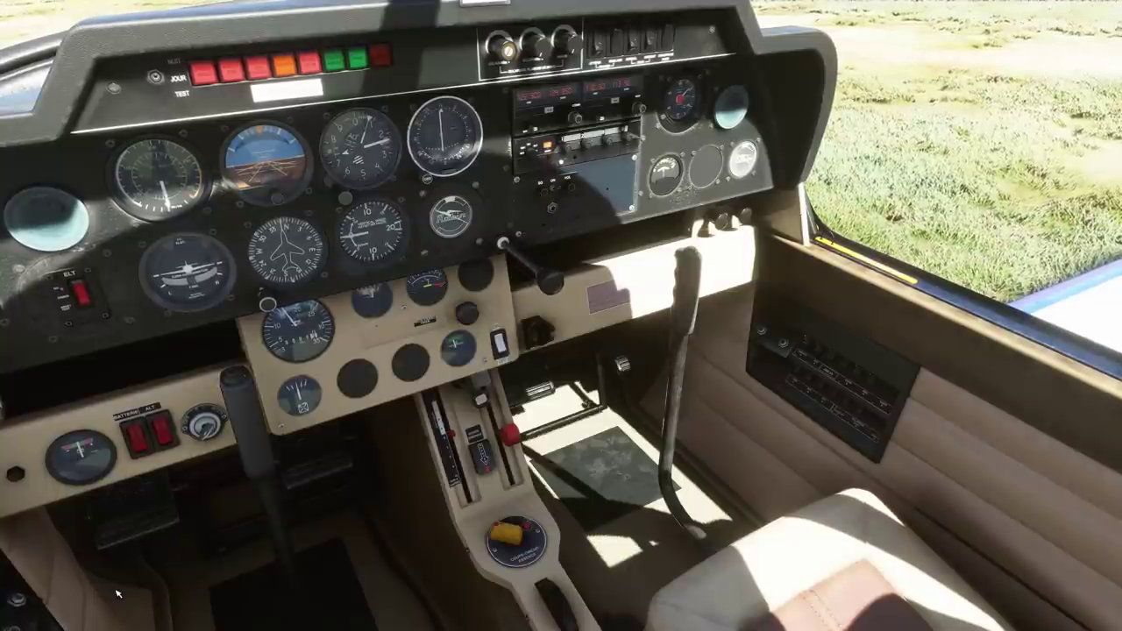
pyautogui.press('F3')
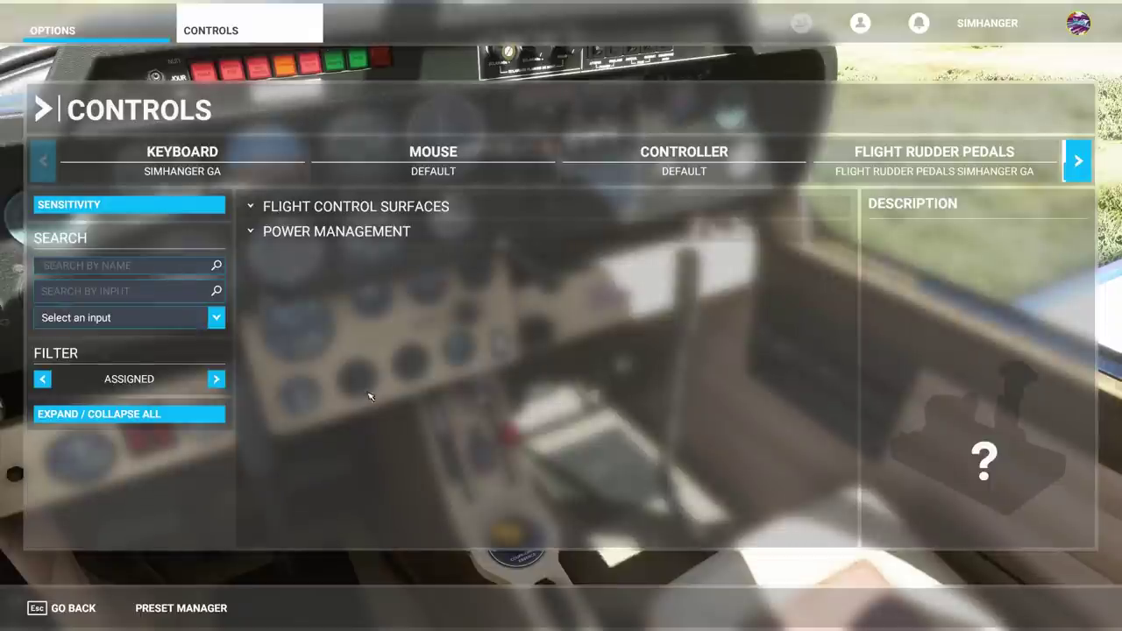
# - Expand the assigned commands of the PC game controller and clear the Throttle 1 Decrease binding
pyautogui.click(145, 419)
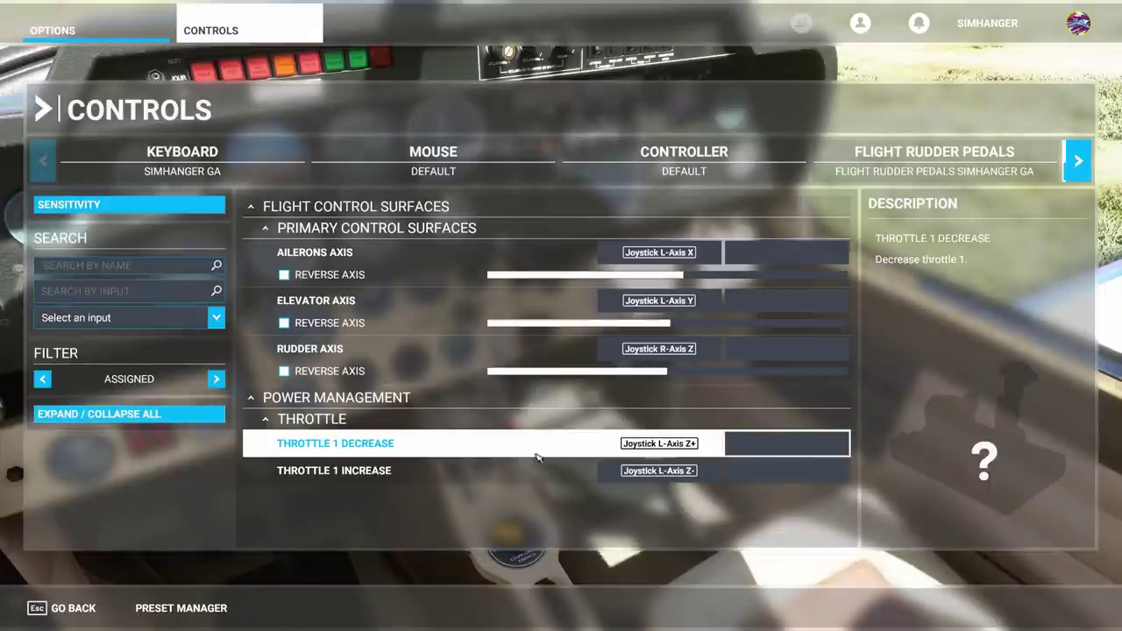
pyautogui.click(656, 449)
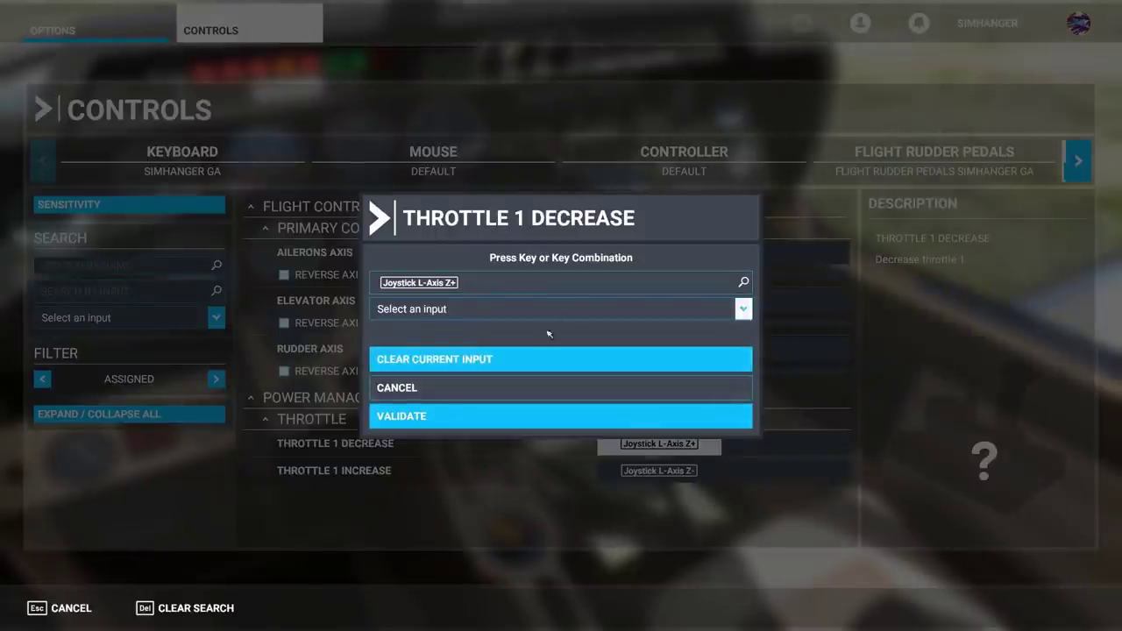
pyautogui.click(530, 369)
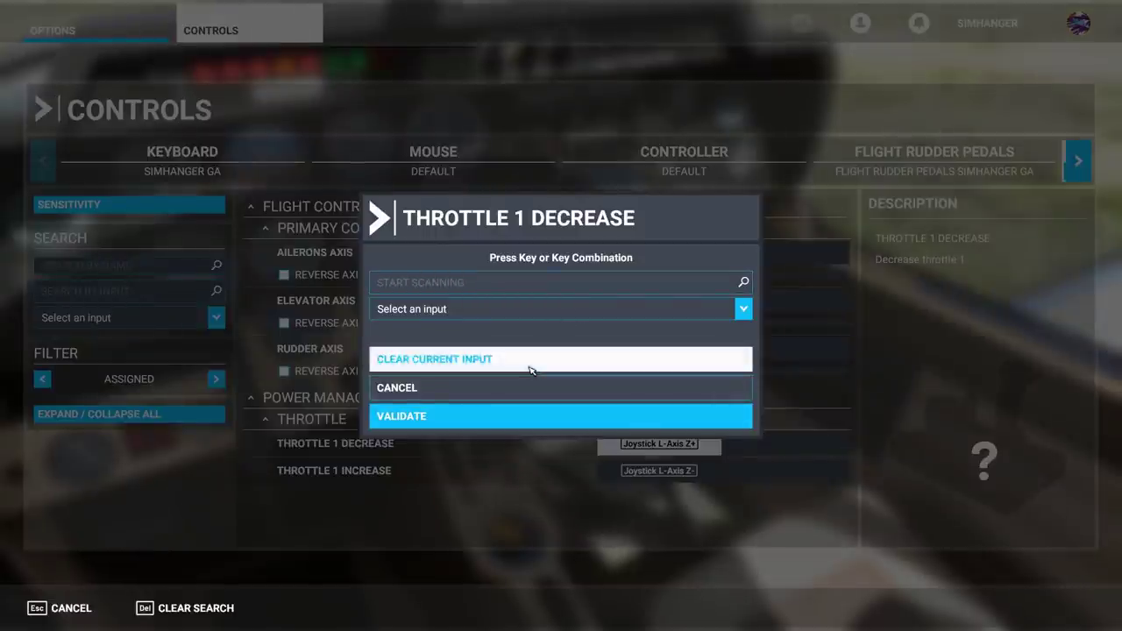
pyautogui.click(513, 419)
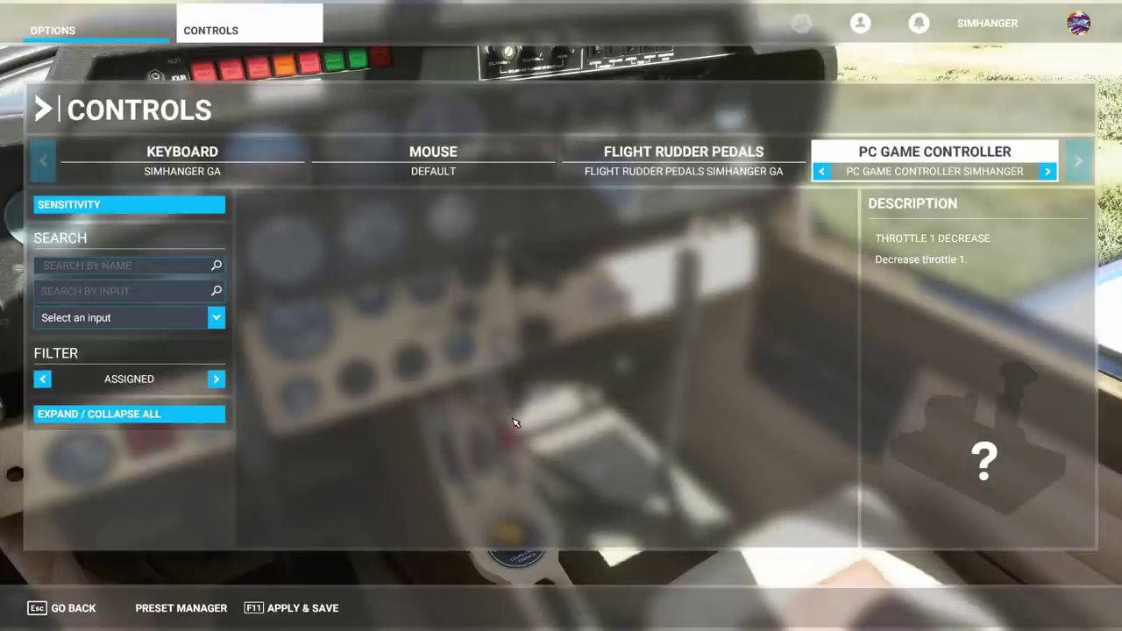
# - Expand the assigned commands again and clear the Throttle 1 Increase binding
pyautogui.click(153, 421)
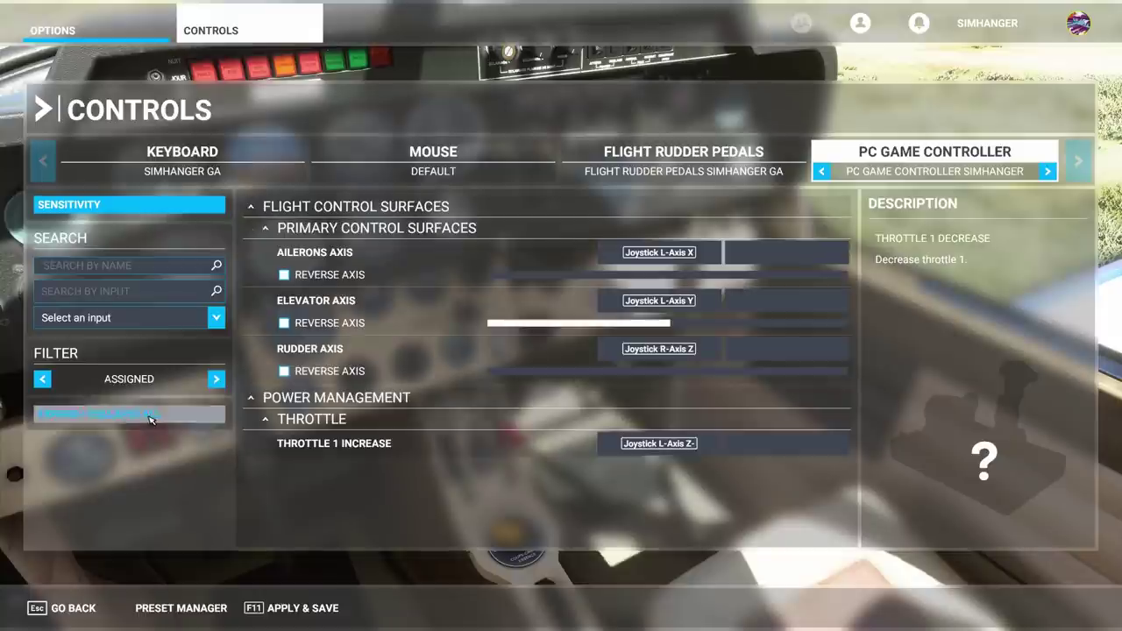
pyautogui.click(624, 447)
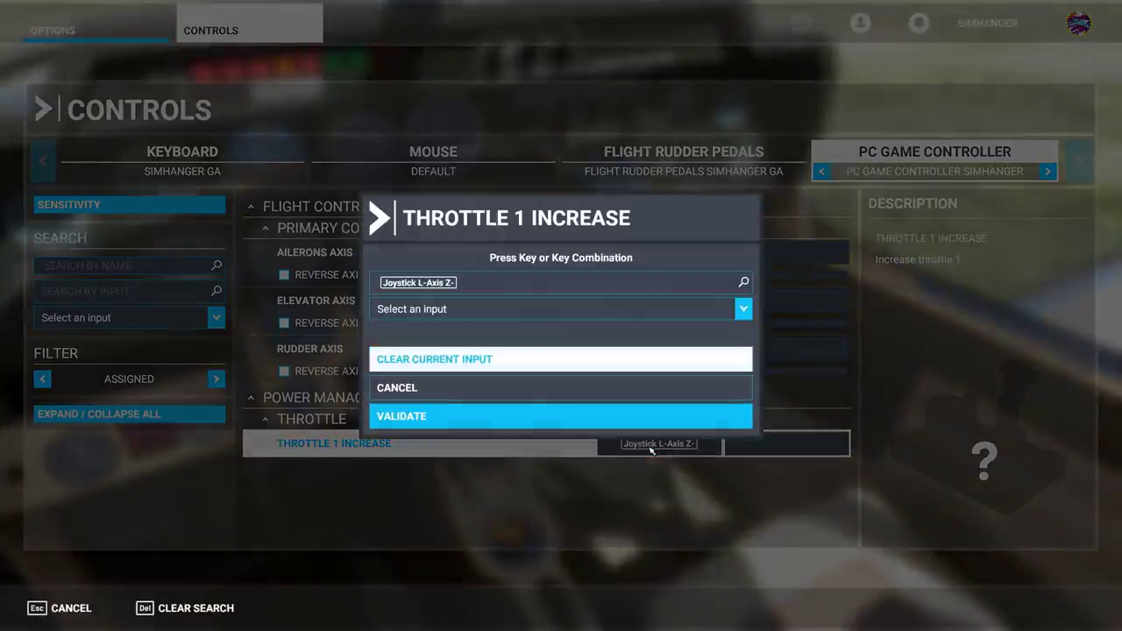
pyautogui.click(519, 368)
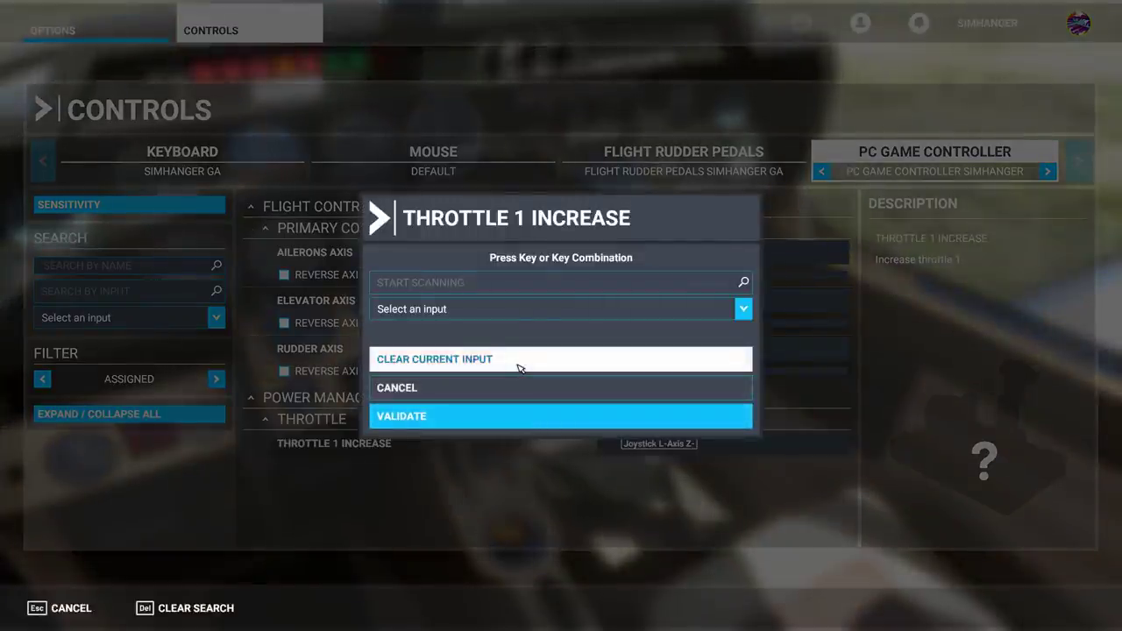
pyautogui.click(510, 418)
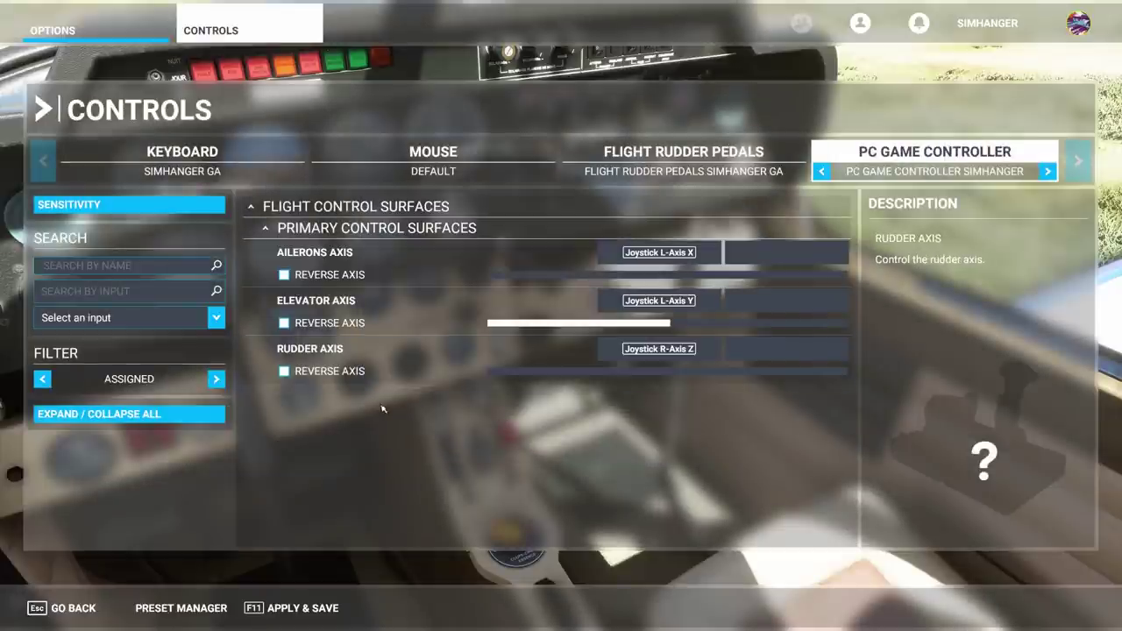
# - Find the throttle commands, bind Throttle 1 Axis to Joystick L-Axis Z, and save the profile before returning to the flight
pyautogui.click(132, 265)
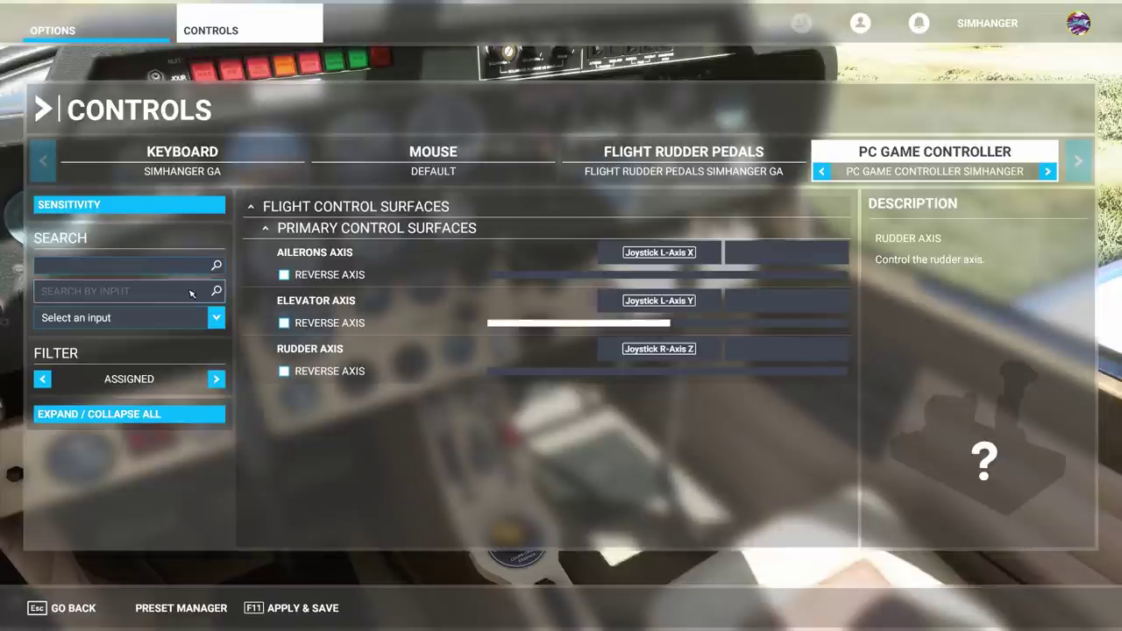
pyautogui.write('throttle')
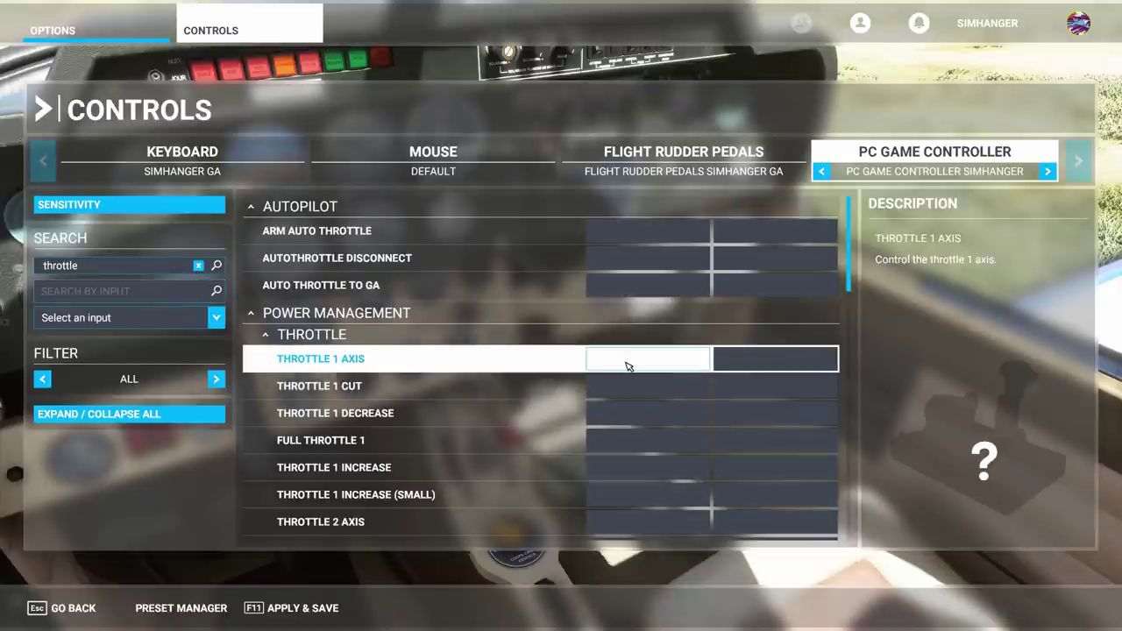
pyautogui.click(627, 366)
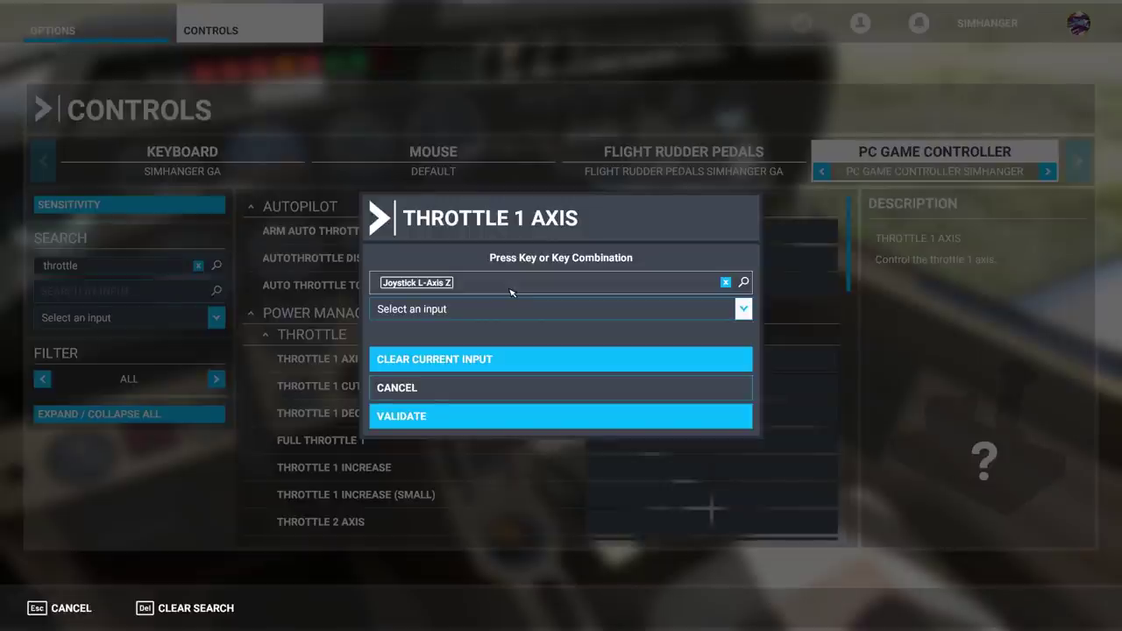
pyautogui.click(513, 419)
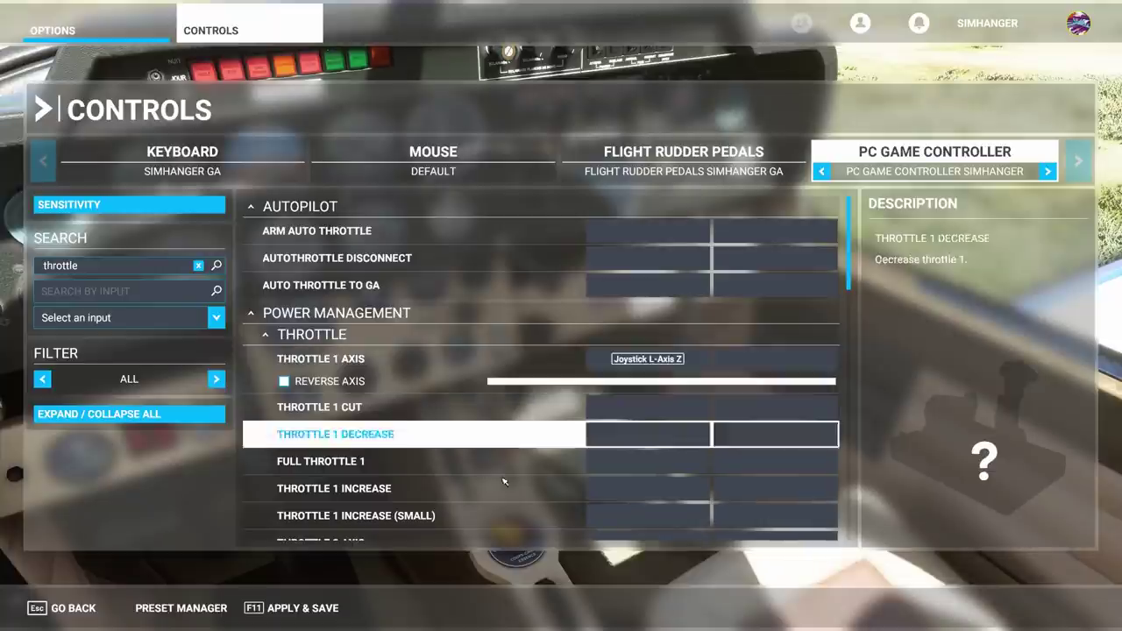
pyautogui.click(289, 613)
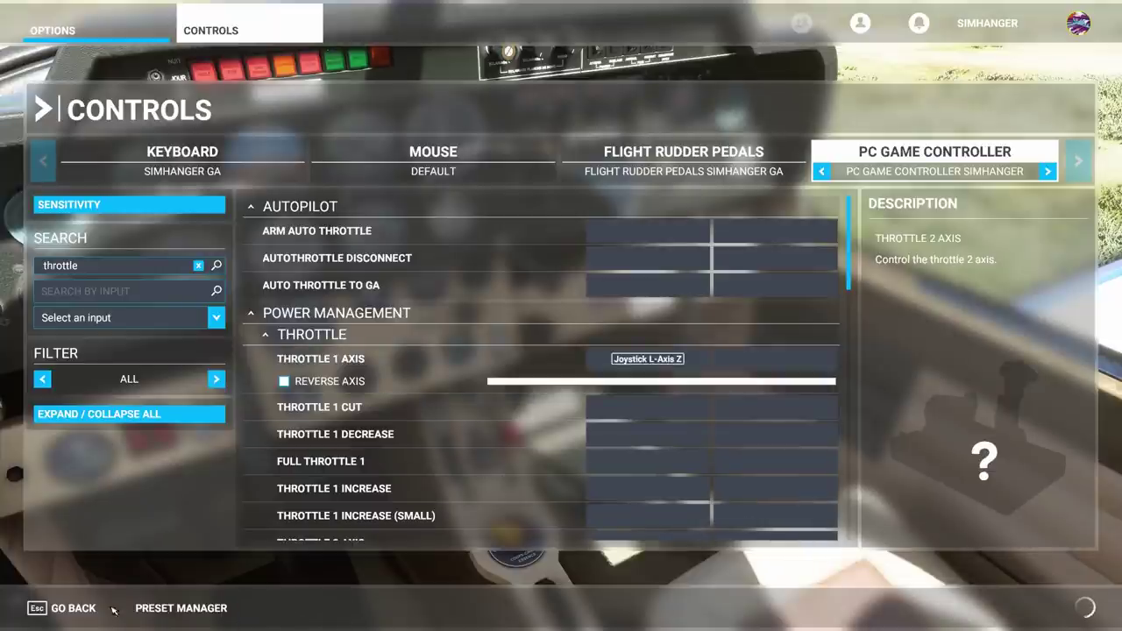
pyautogui.click(77, 610)
pyautogui.click(77, 610)
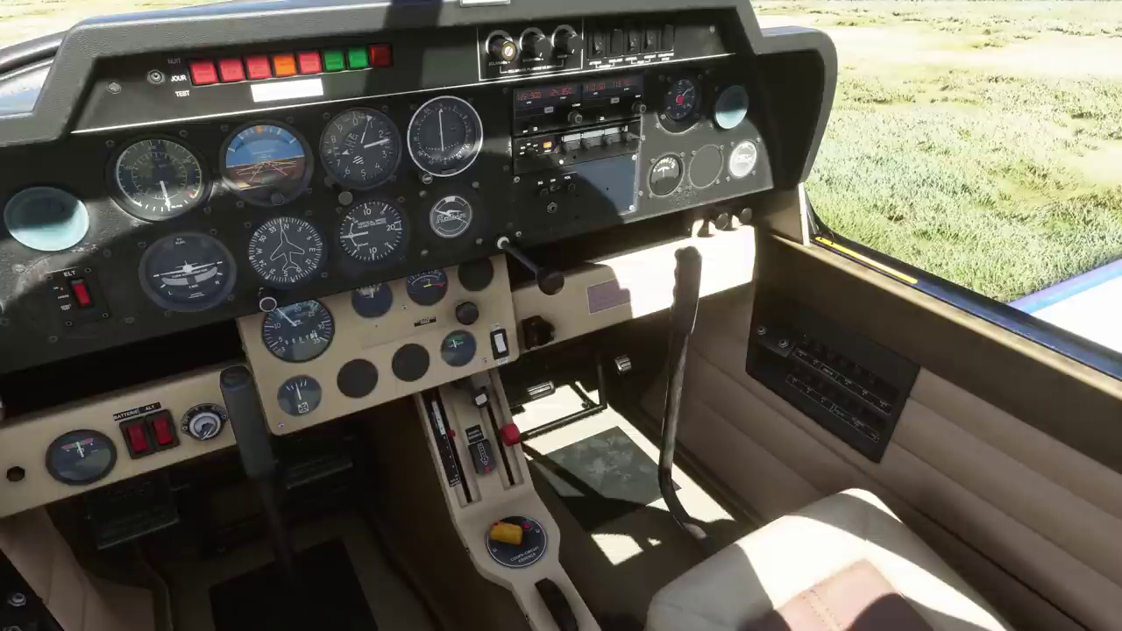
# - Reopen the control settings from the flight and expand the assigned commands of the PC game controller
pyautogui.press('Escape')
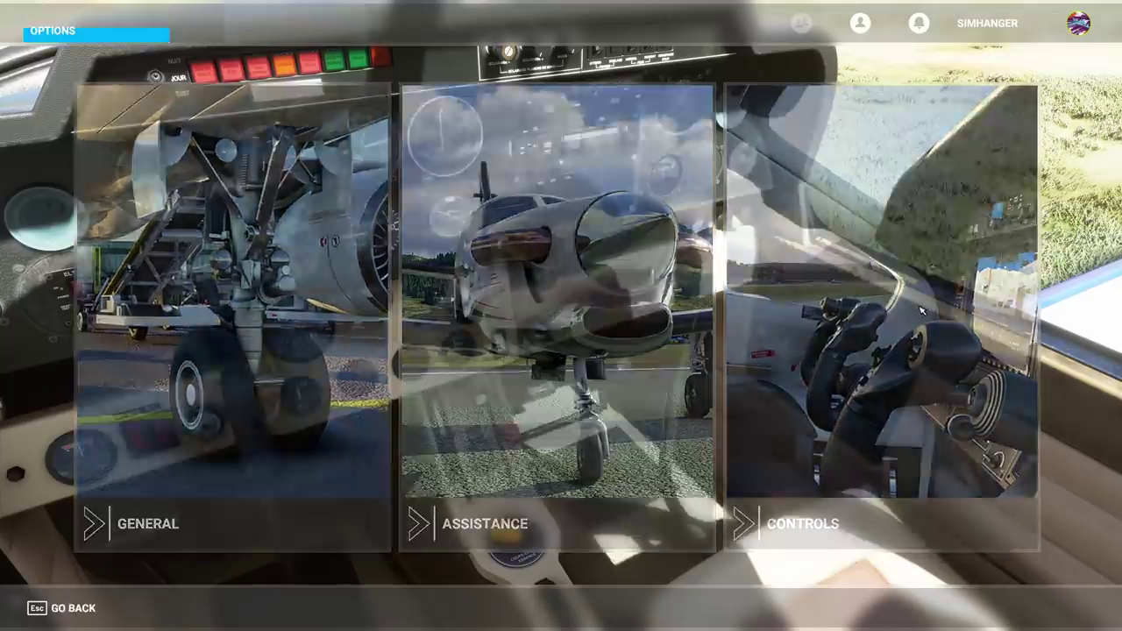
pyautogui.click(921, 311)
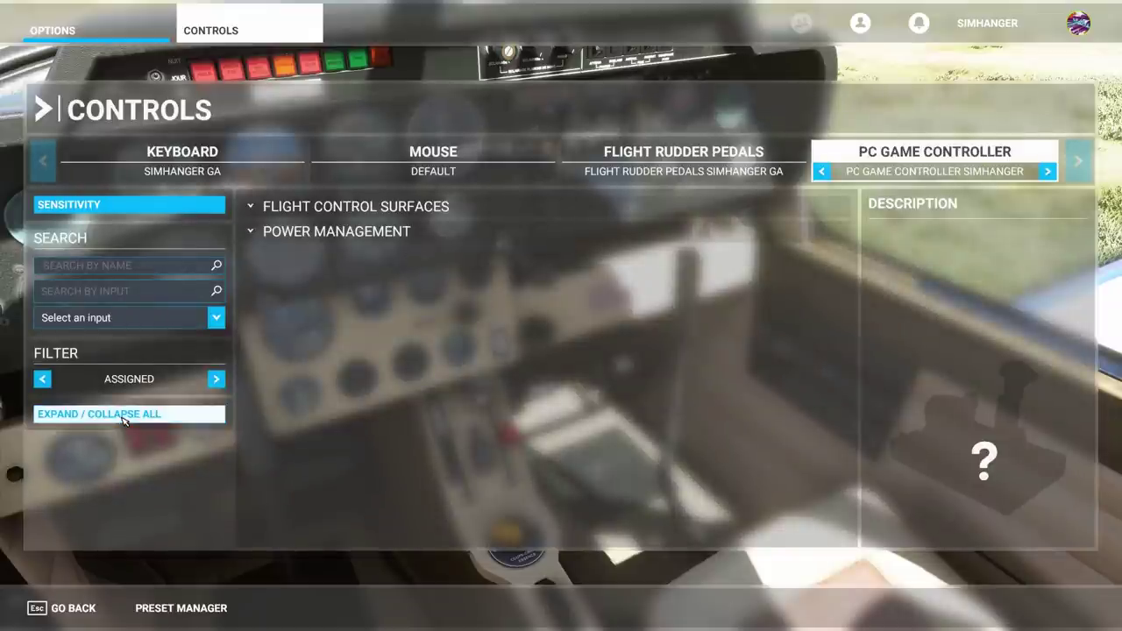
pyautogui.click(123, 420)
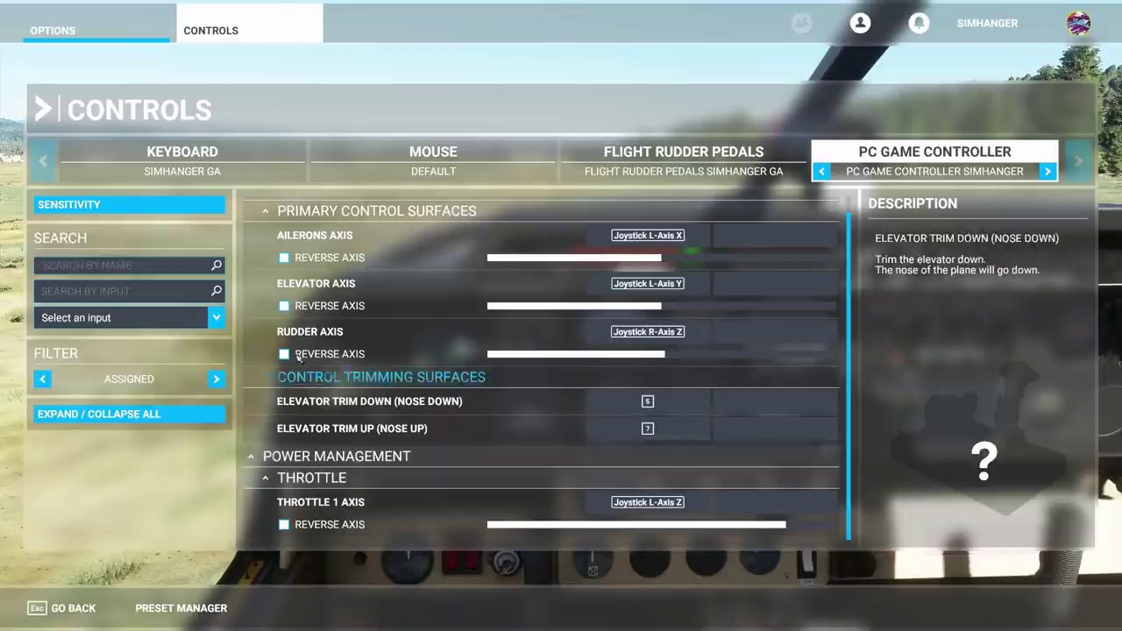
# - Find the parking brake commands, bind Toggle Parking Brakes to controller button 3, and save the profile before resuming the flight
pyautogui.click(113, 266)
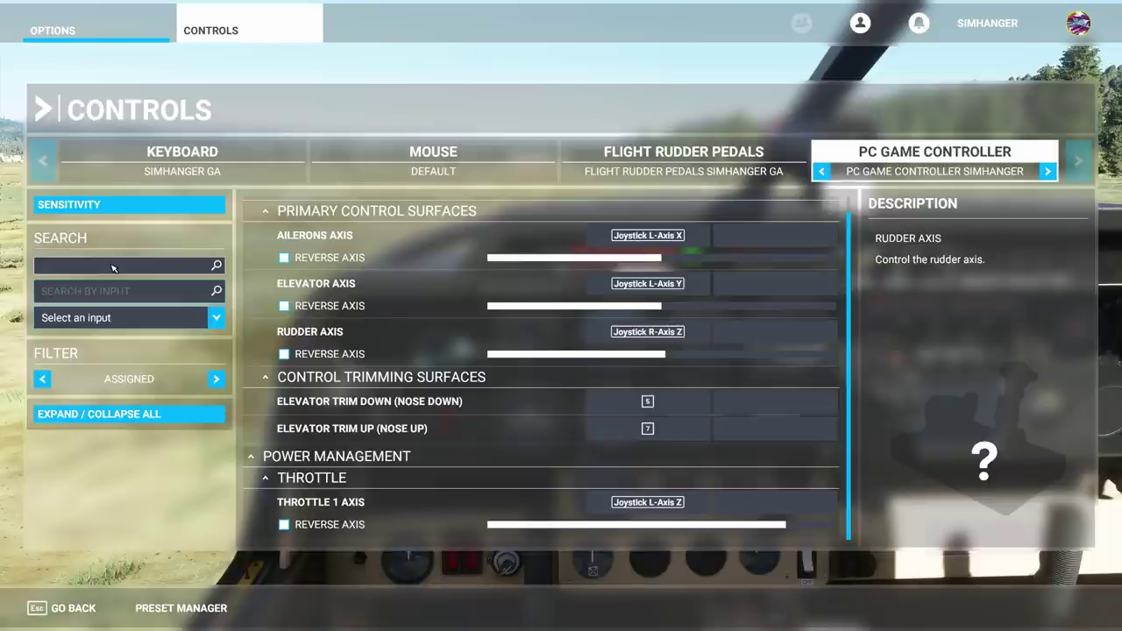
pyautogui.write('parking brake')
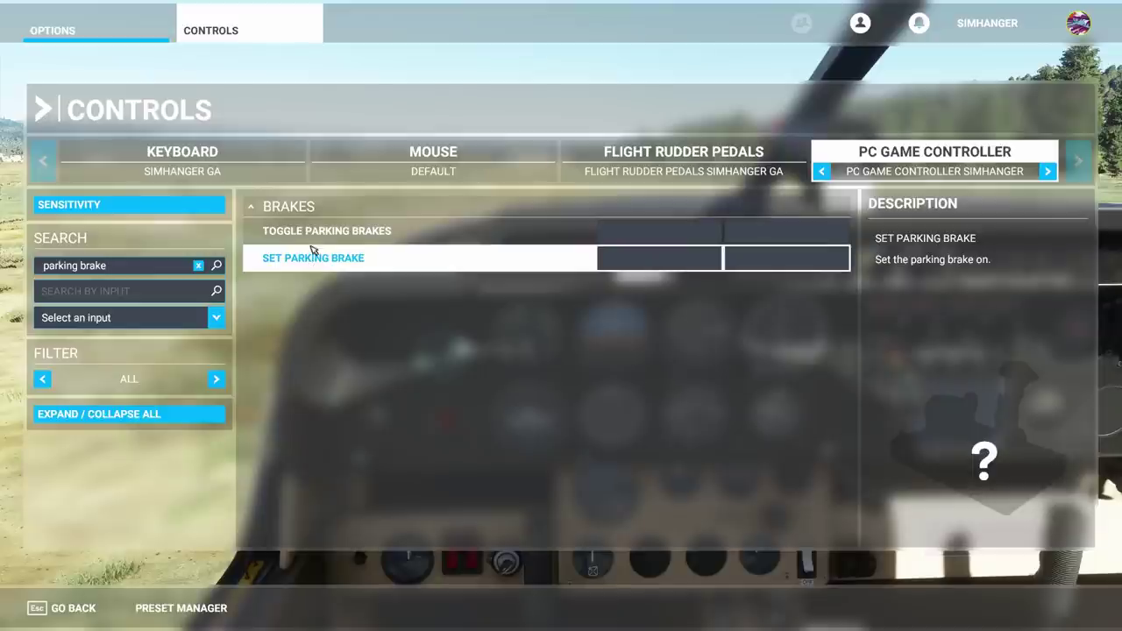
pyautogui.click(635, 238)
pyautogui.click(616, 286)
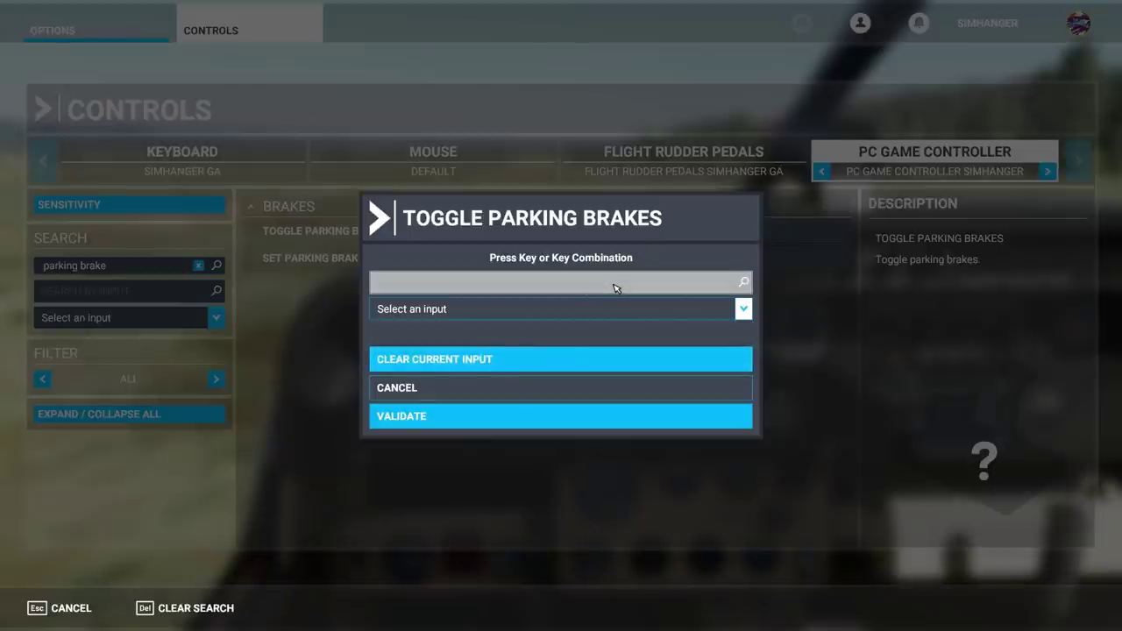
pyautogui.press('3')
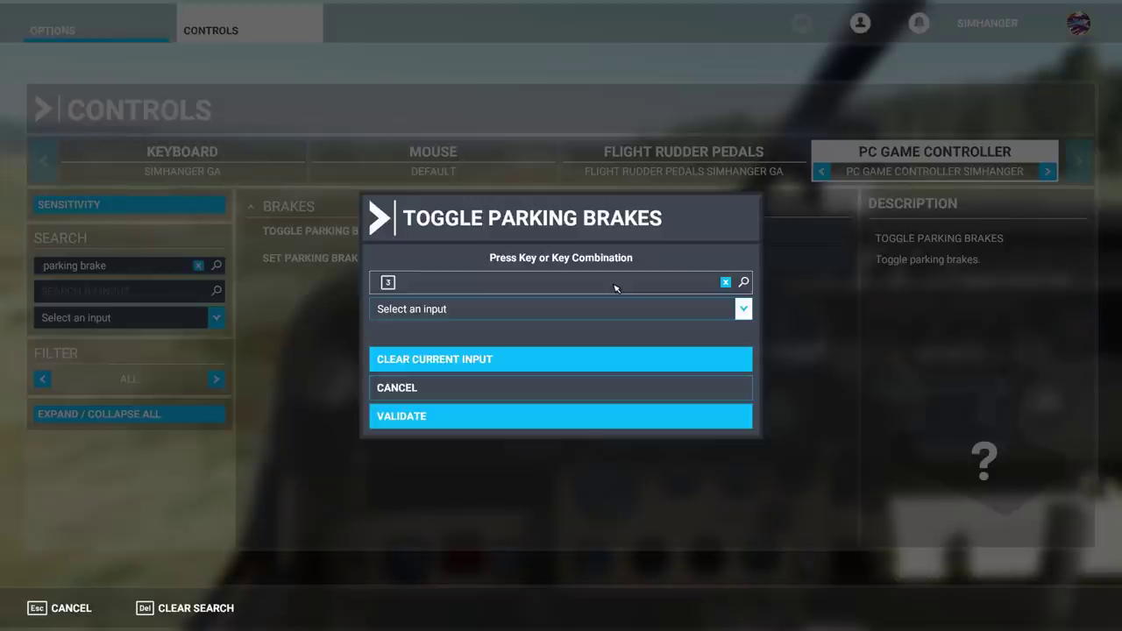
pyautogui.click(587, 420)
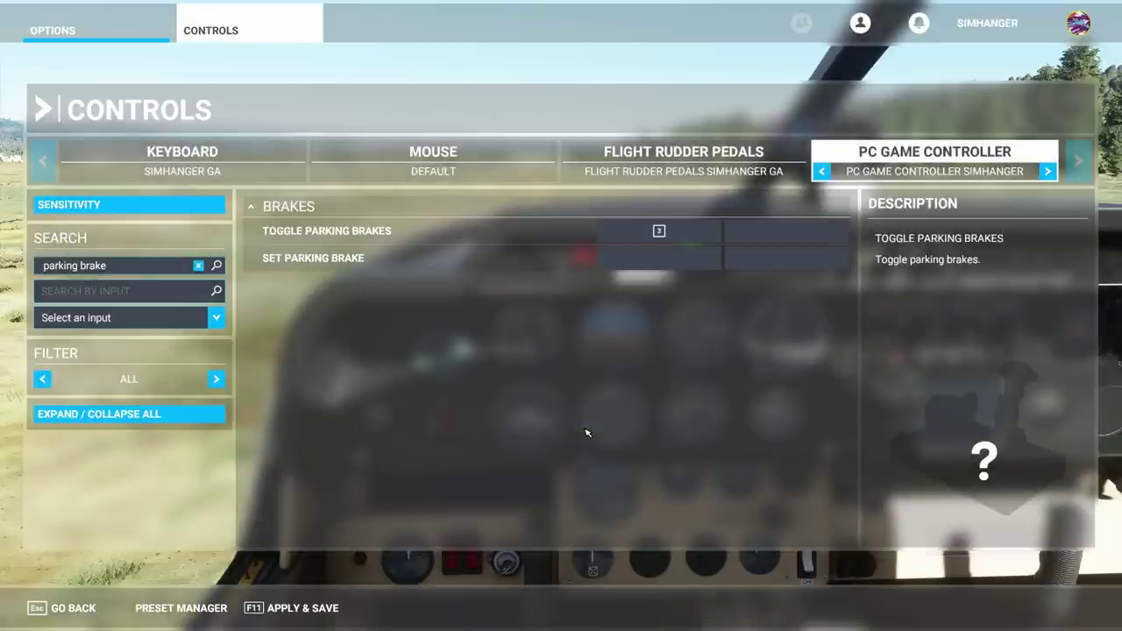
pyautogui.click(303, 608)
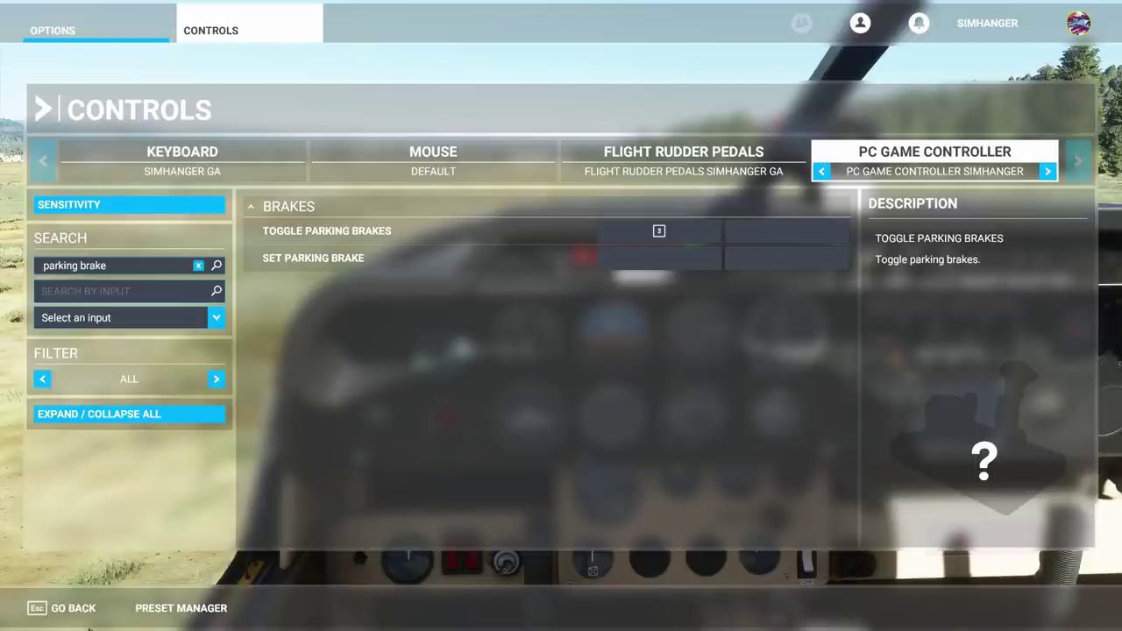
pyautogui.click(73, 608)
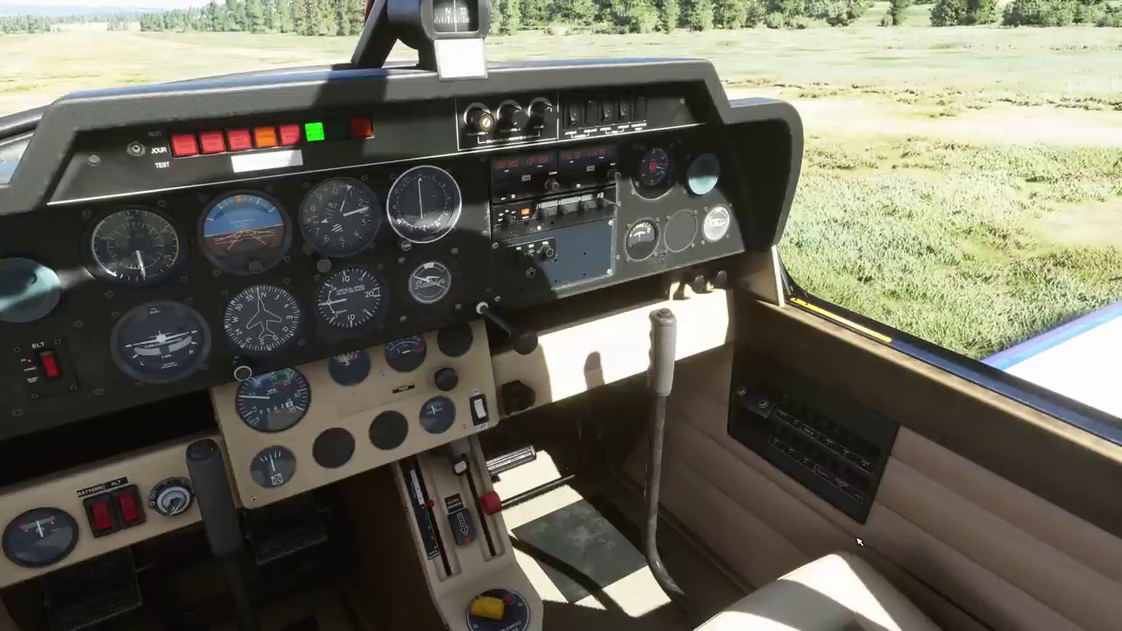
# - Reopen the control settings, find the flaps commands, and bind Increase Flaps to controller button 10
pyautogui.press('Escape')
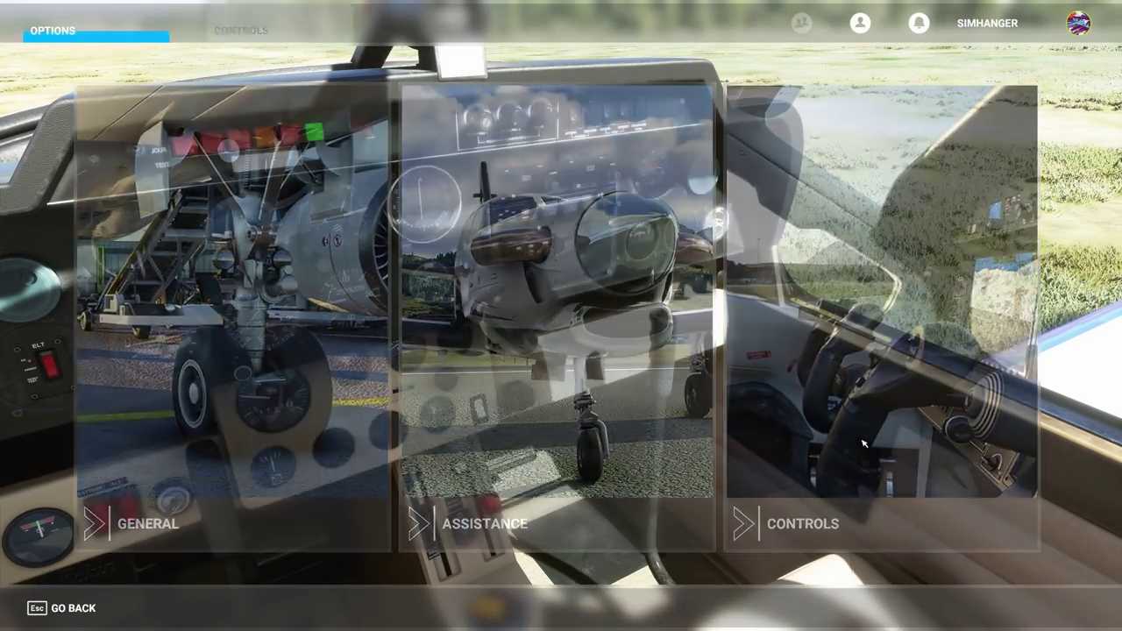
pyautogui.click(863, 444)
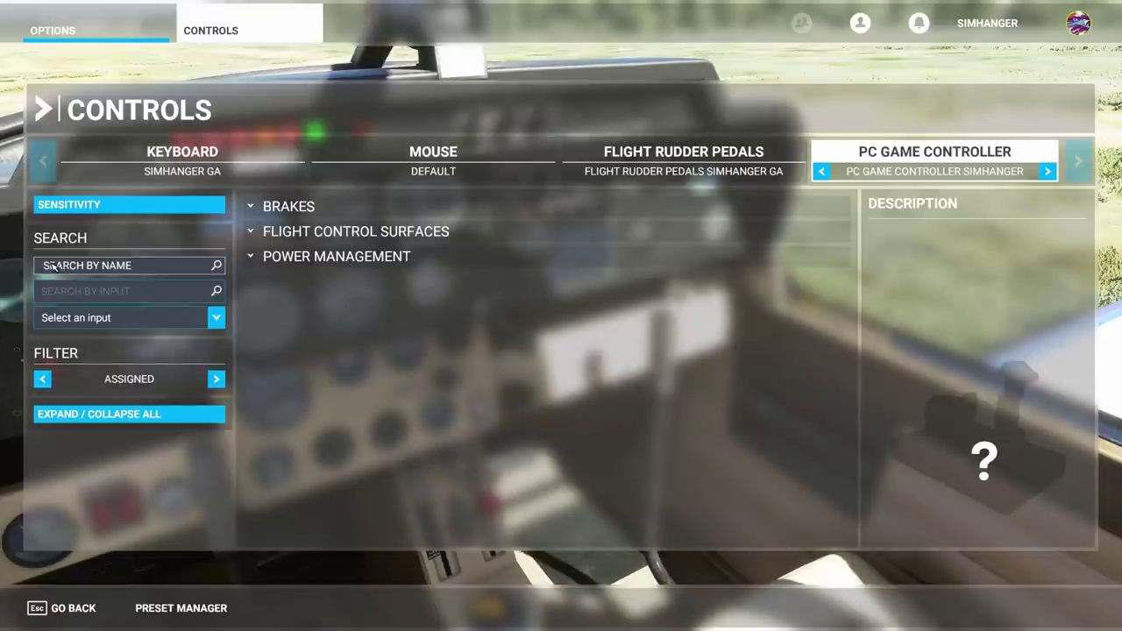
pyautogui.click(55, 270)
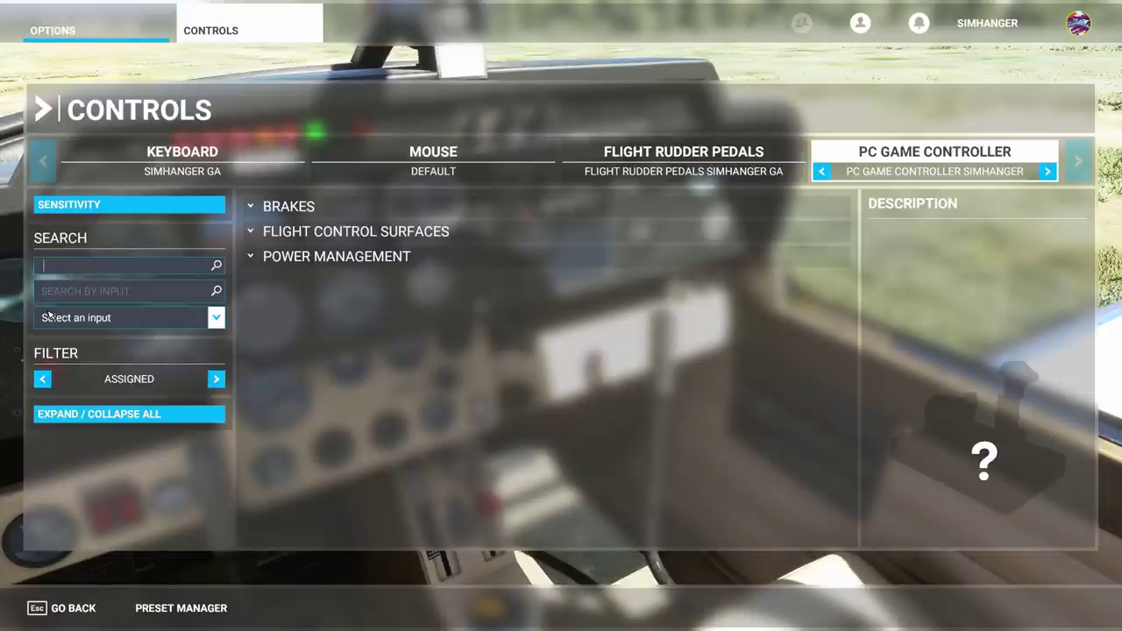
pyautogui.write('flaps')
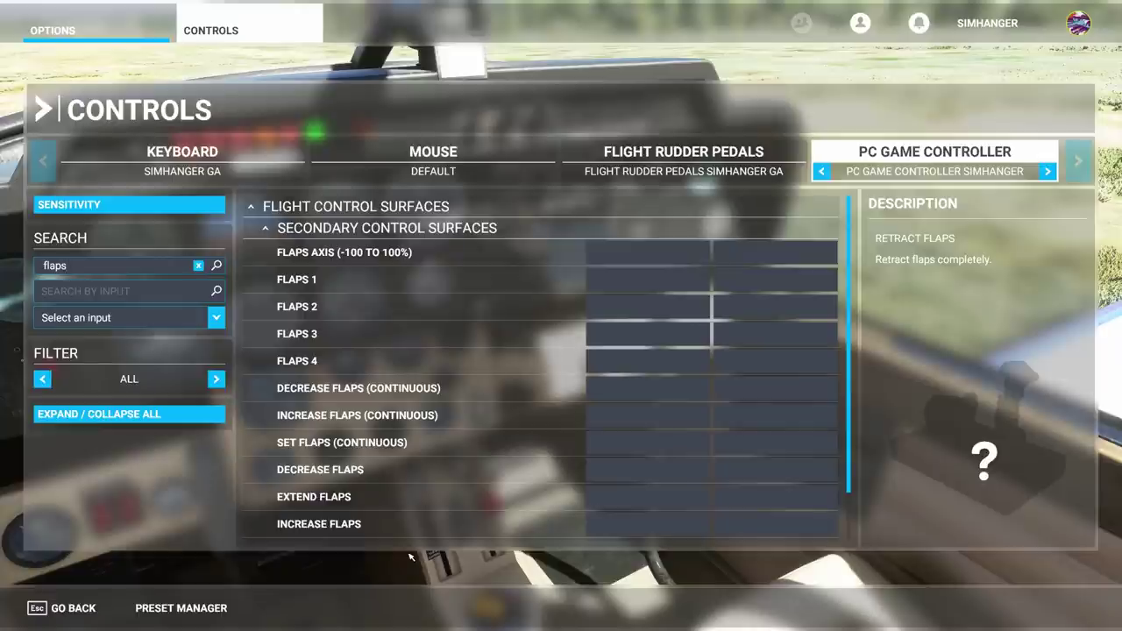
pyautogui.scroll(-2, 431, 518)
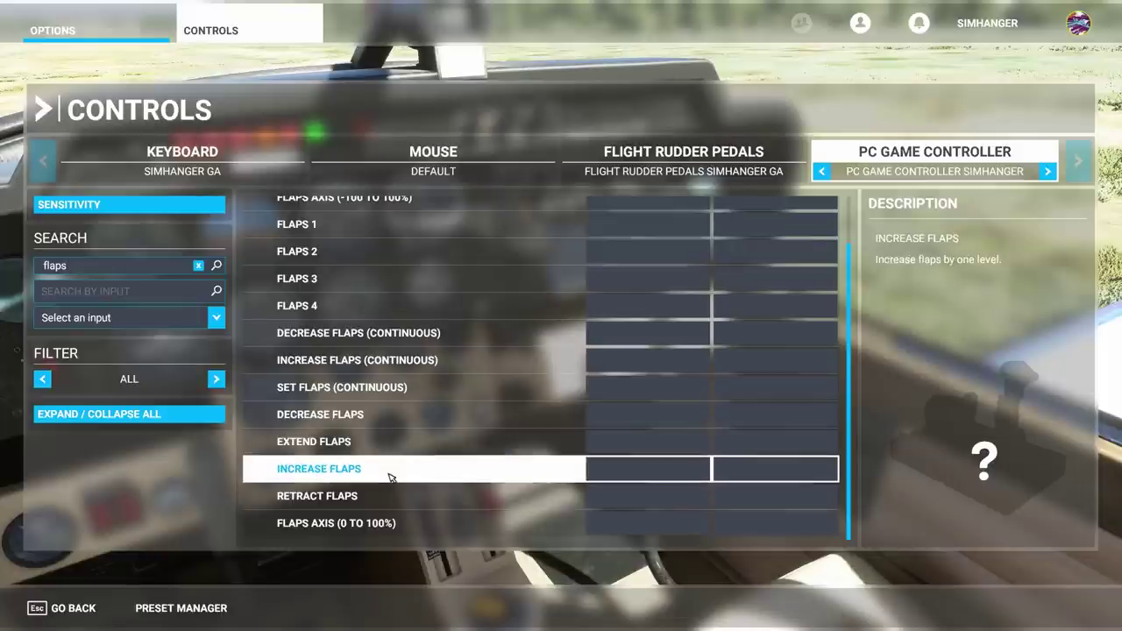
pyautogui.click(658, 476)
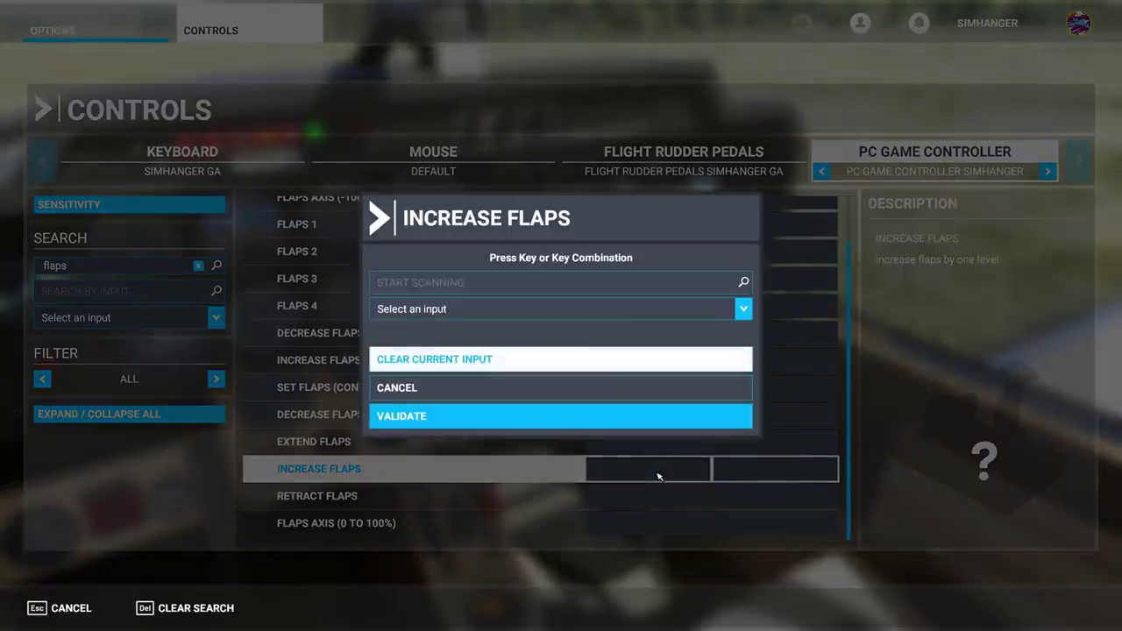
pyautogui.click(527, 285)
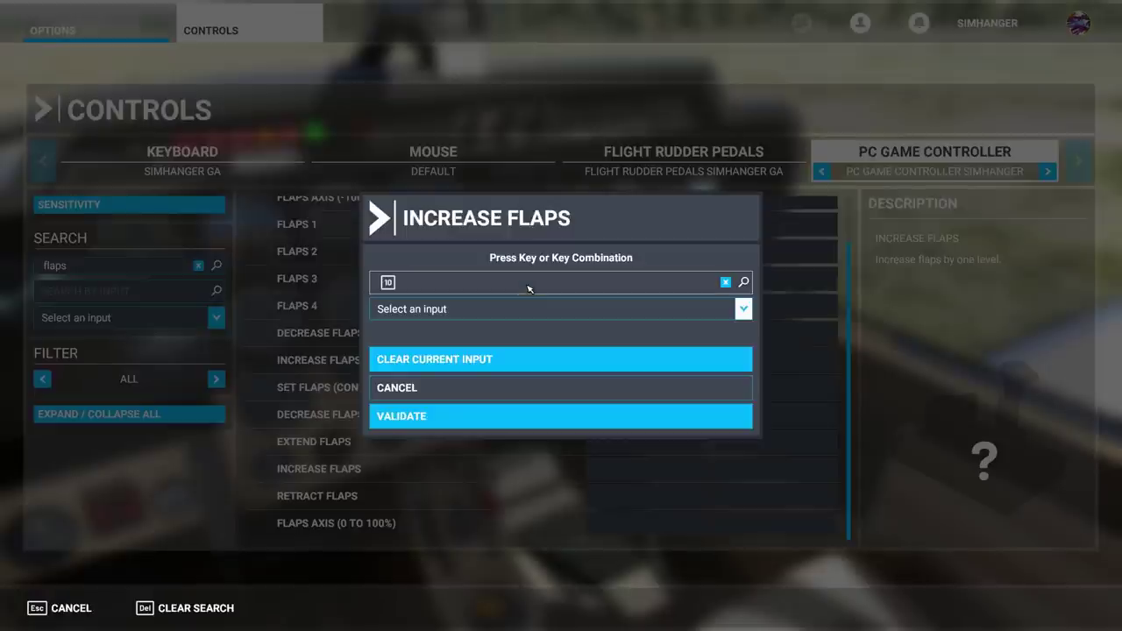
pyautogui.click(487, 416)
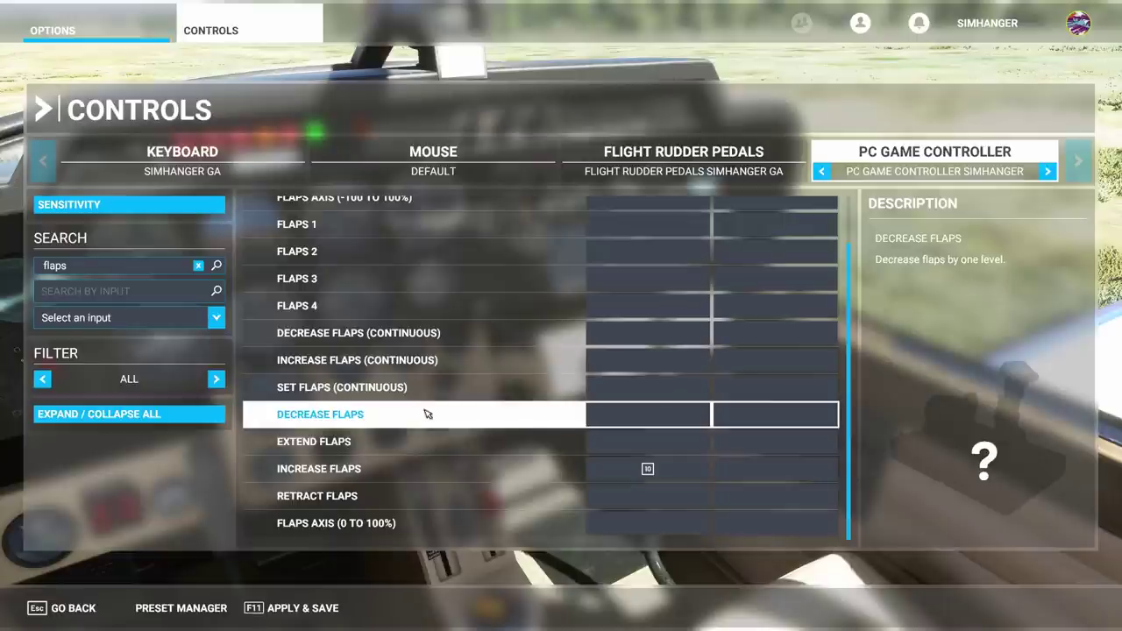
# - Bind Decrease Flaps to controller button 8, then clear the name search and save the profile
pyautogui.click(656, 423)
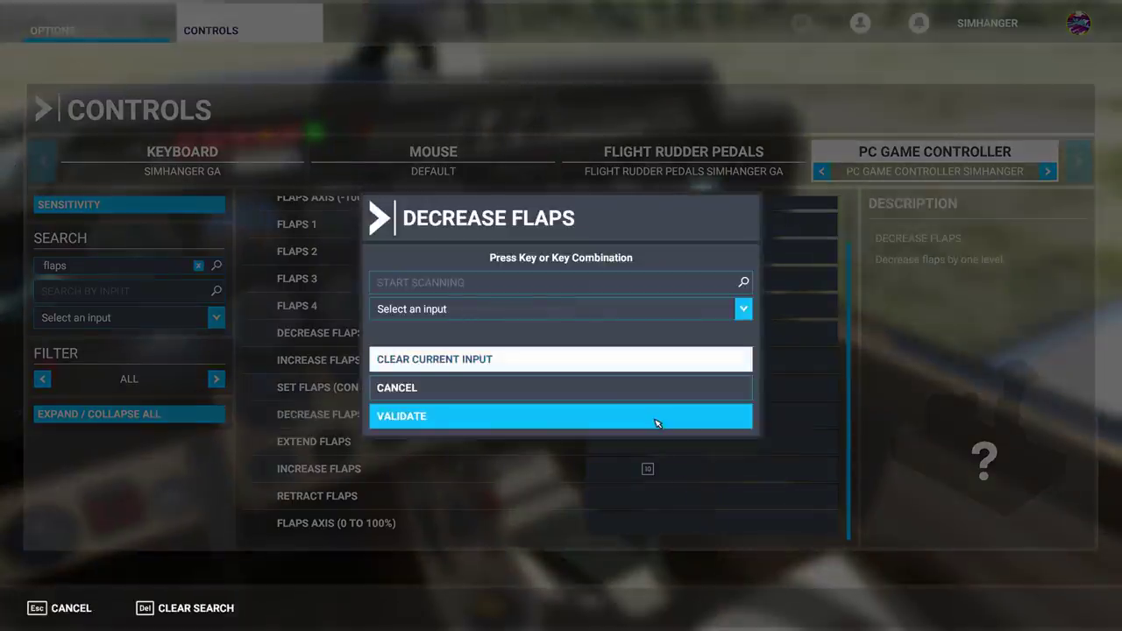
pyautogui.click(570, 295)
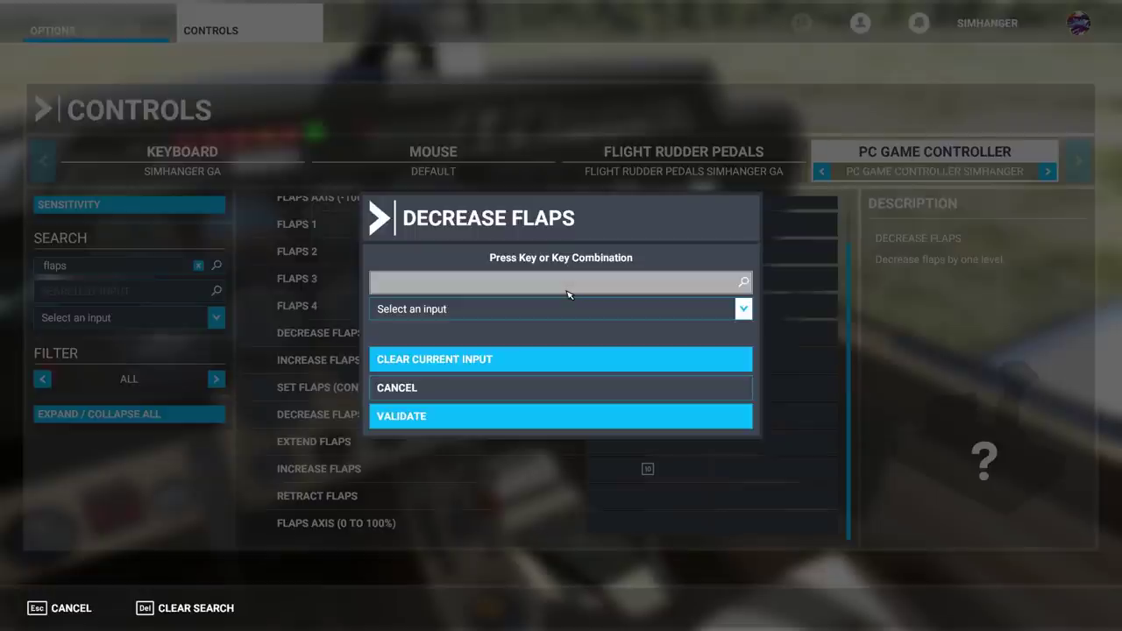
pyautogui.click(550, 418)
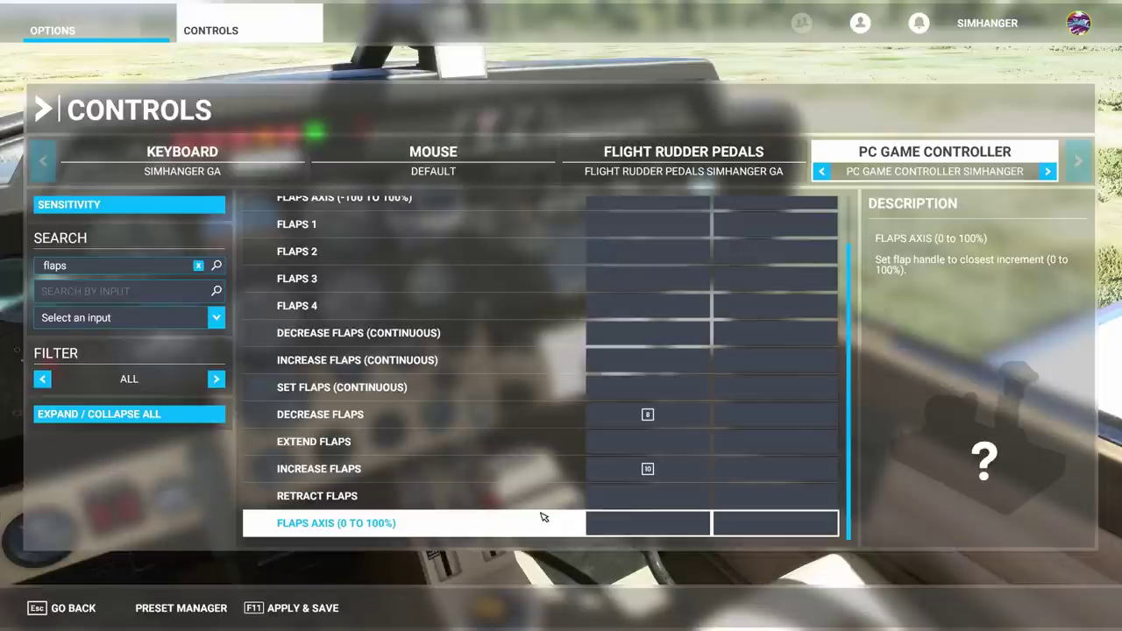
pyautogui.click(198, 268)
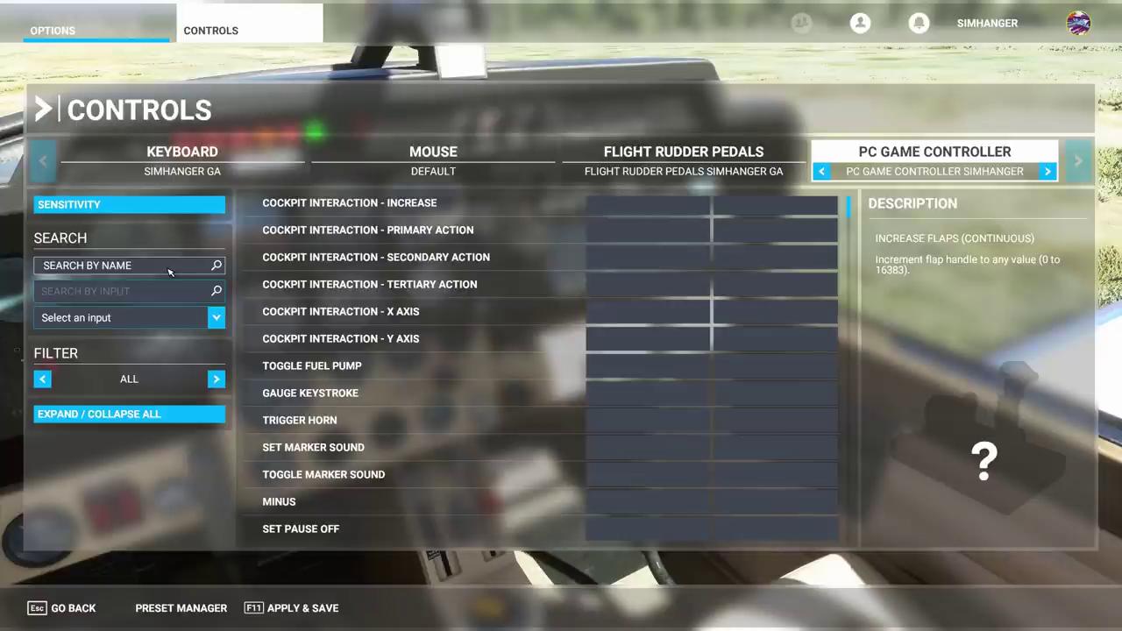
pyautogui.click(169, 271)
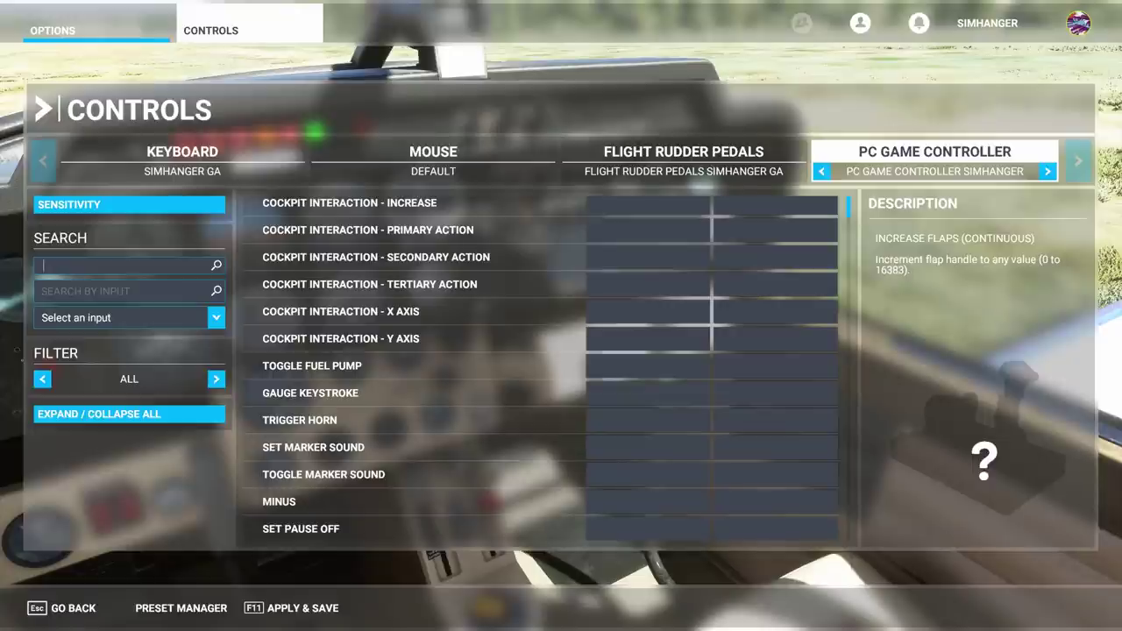
pyautogui.click(296, 608)
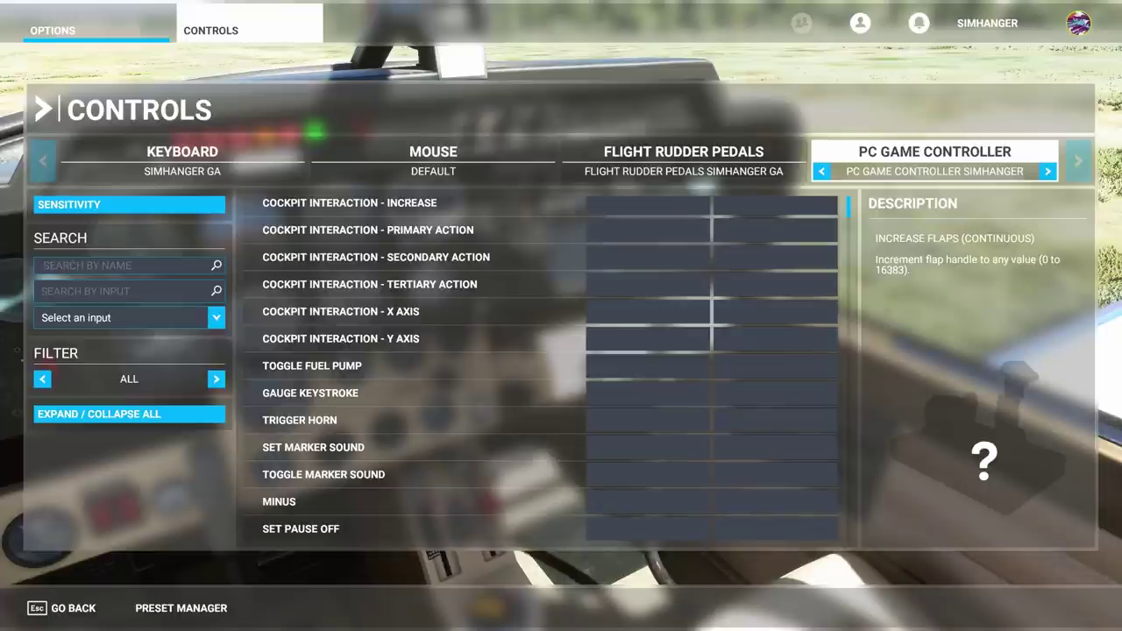
# - Search for the trim commands to review the elevator trim bindings, and switch the filter to assigned commands
pyautogui.click(88, 272)
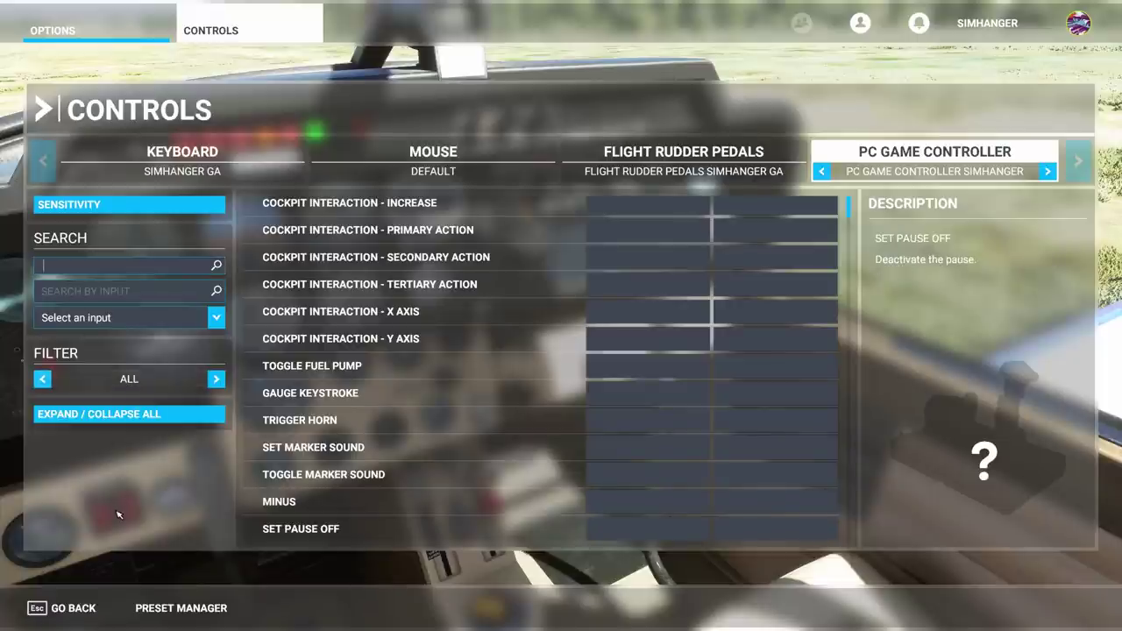
pyautogui.write('trim')
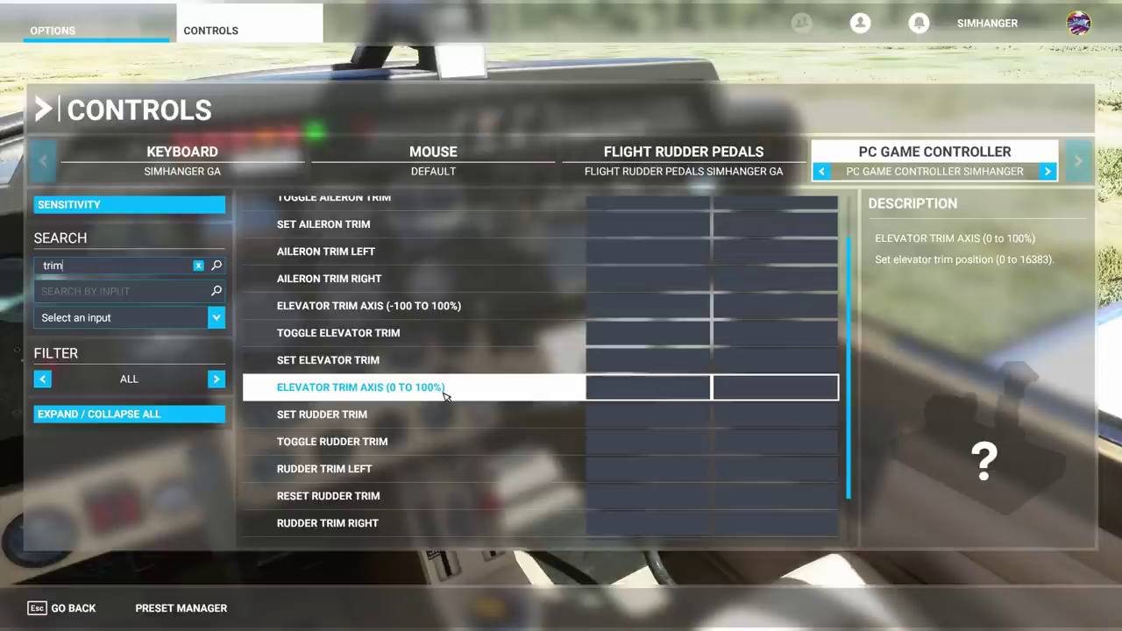
pyautogui.scroll(2, 444, 396)
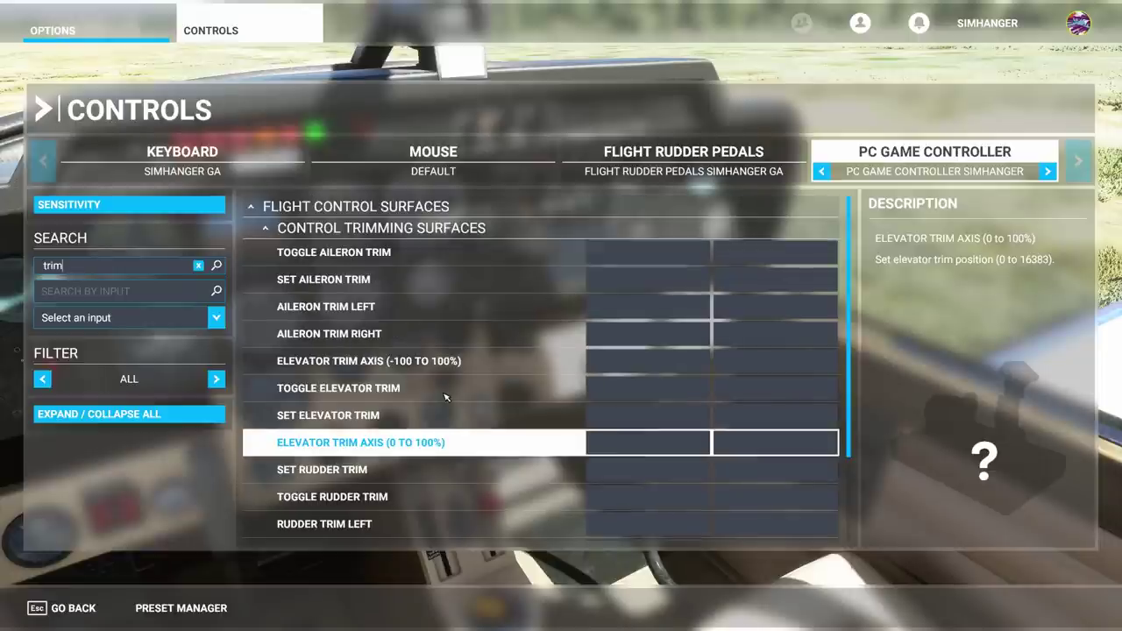
pyautogui.scroll(-3, 444, 397)
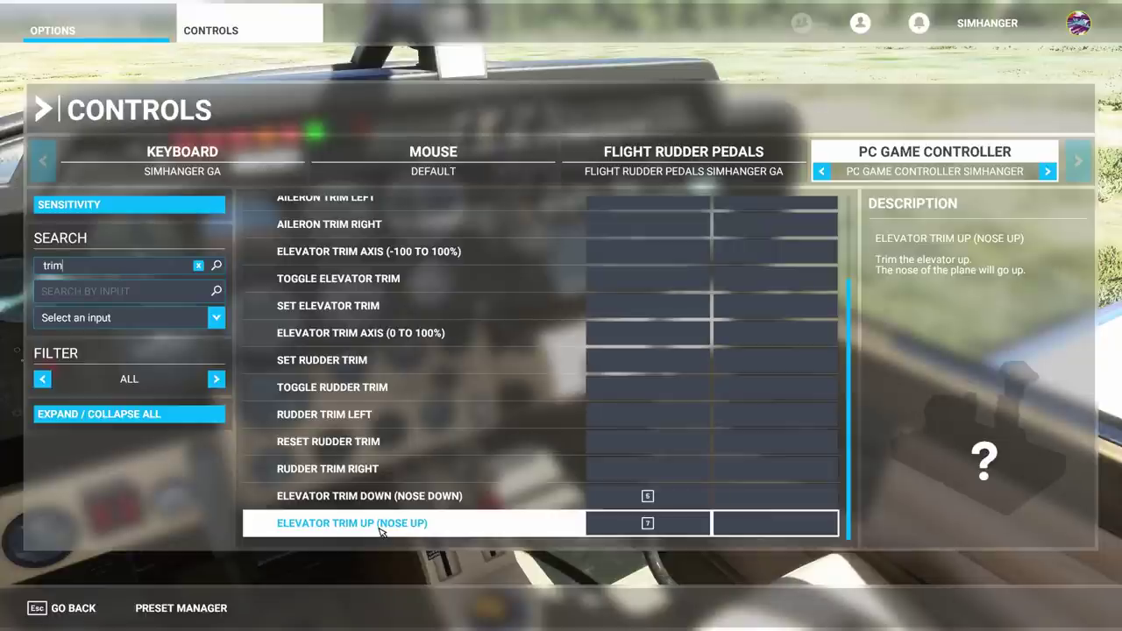
pyautogui.click(216, 379)
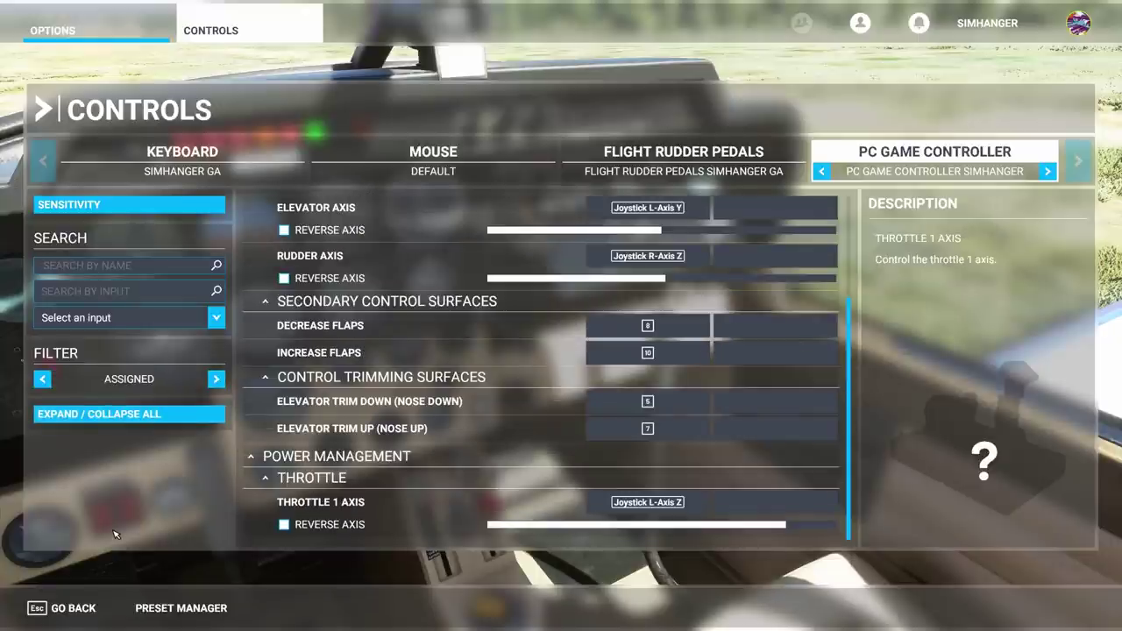
# - Find the brake commands, bind Brakes to controller button 2, and test the controls in the cockpit
pyautogui.click(89, 266)
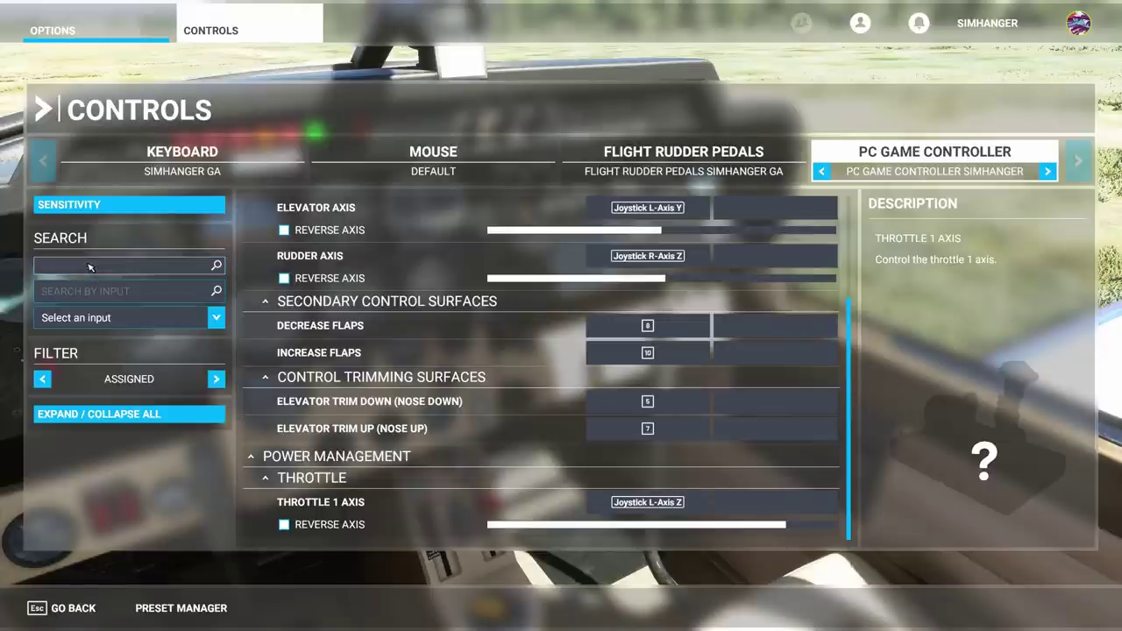
pyautogui.write('brakes')
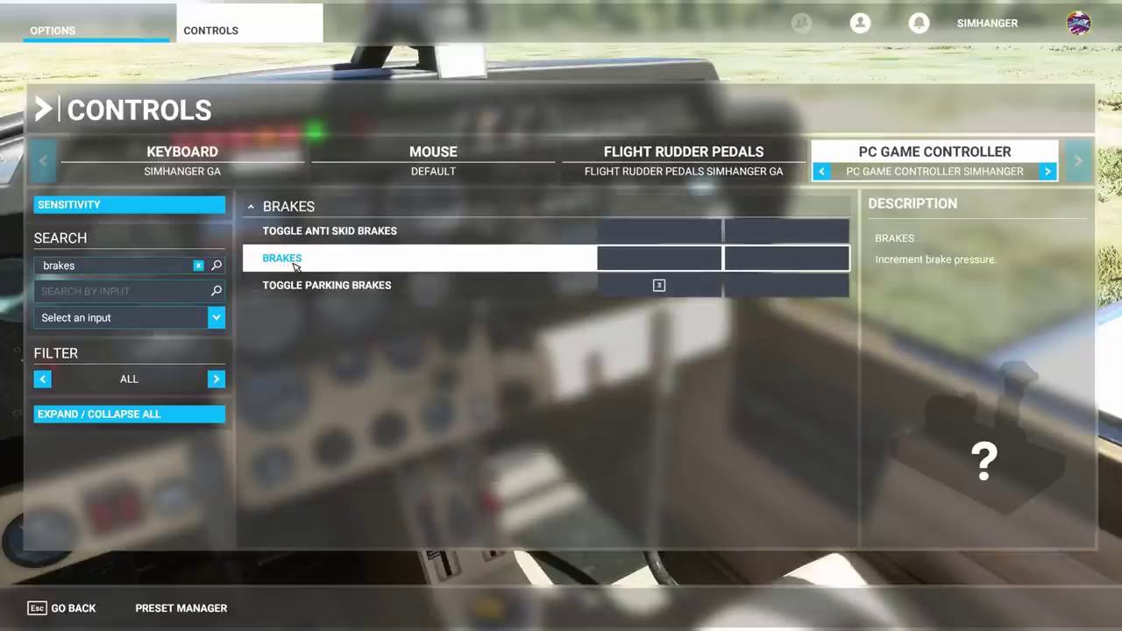
pyautogui.click(664, 260)
pyautogui.click(553, 282)
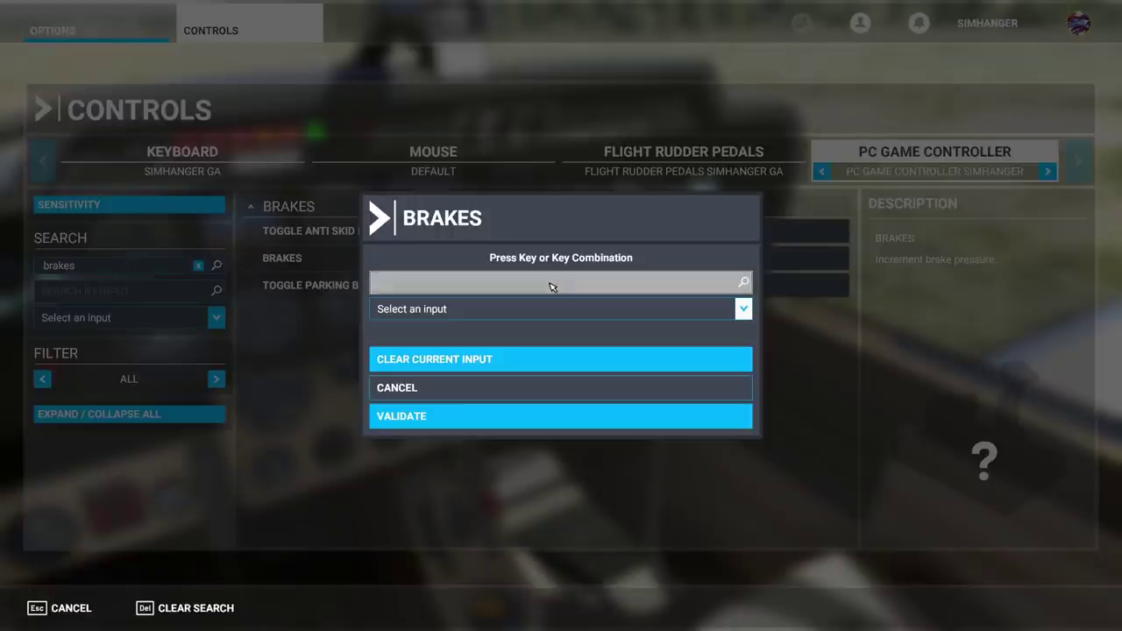
pyautogui.click(552, 284)
pyautogui.click(537, 292)
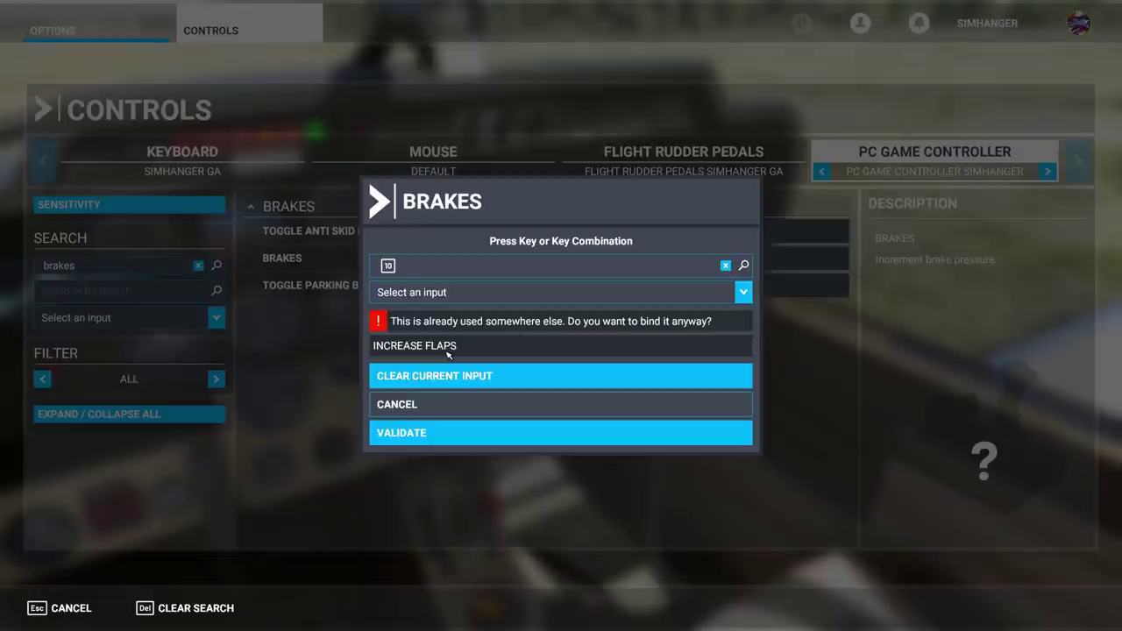
pyautogui.click(725, 265)
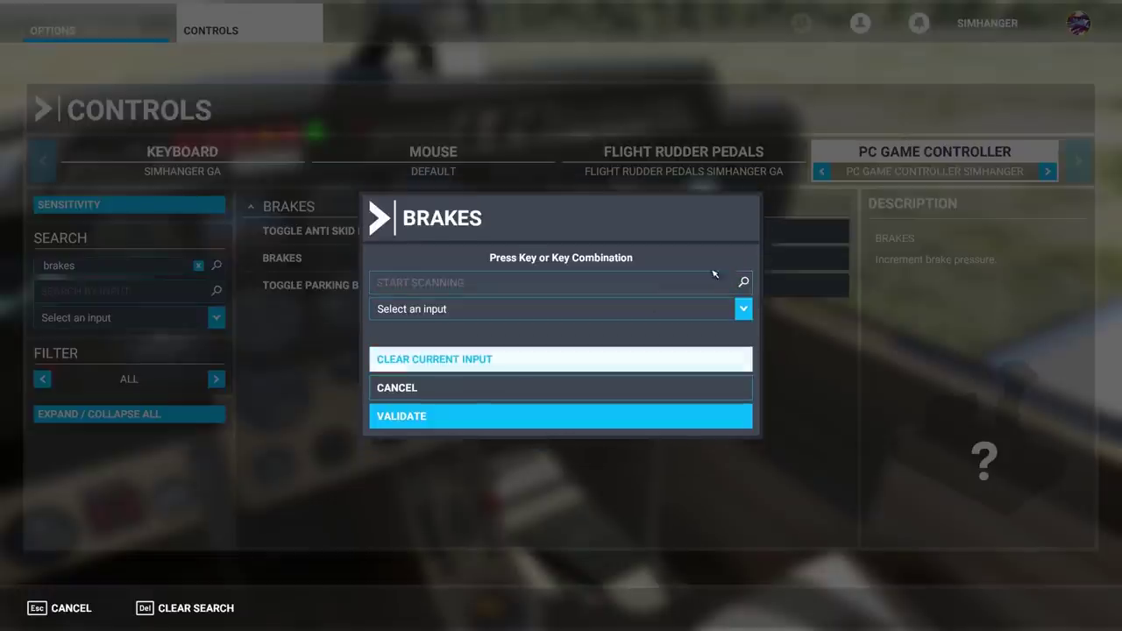
pyautogui.click(593, 290)
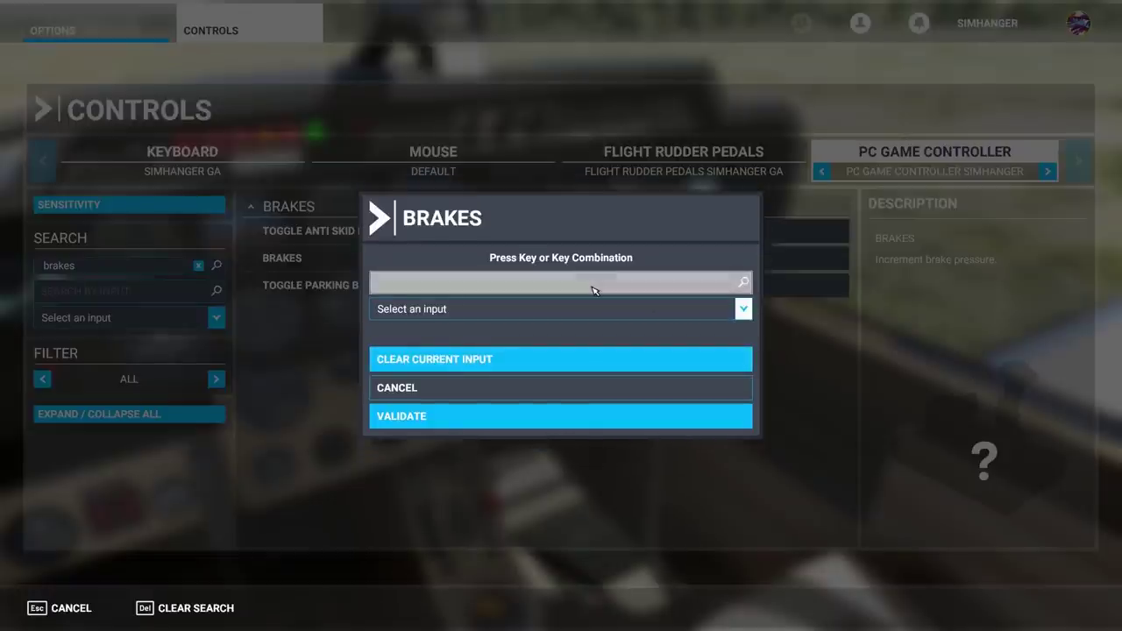
pyautogui.press('2')
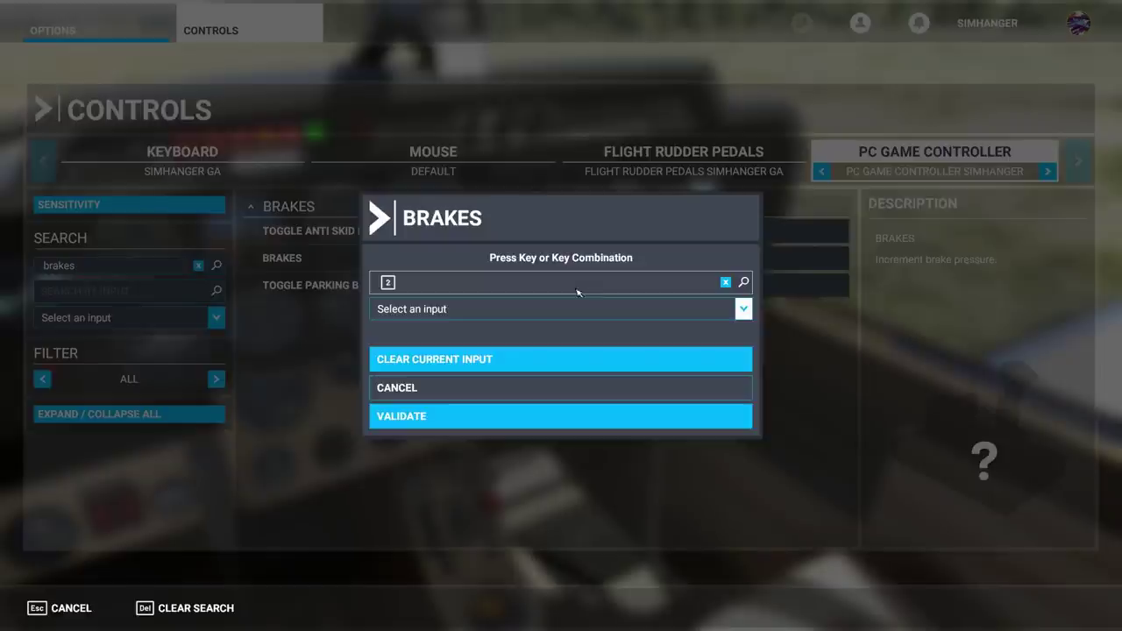
pyautogui.click(476, 424)
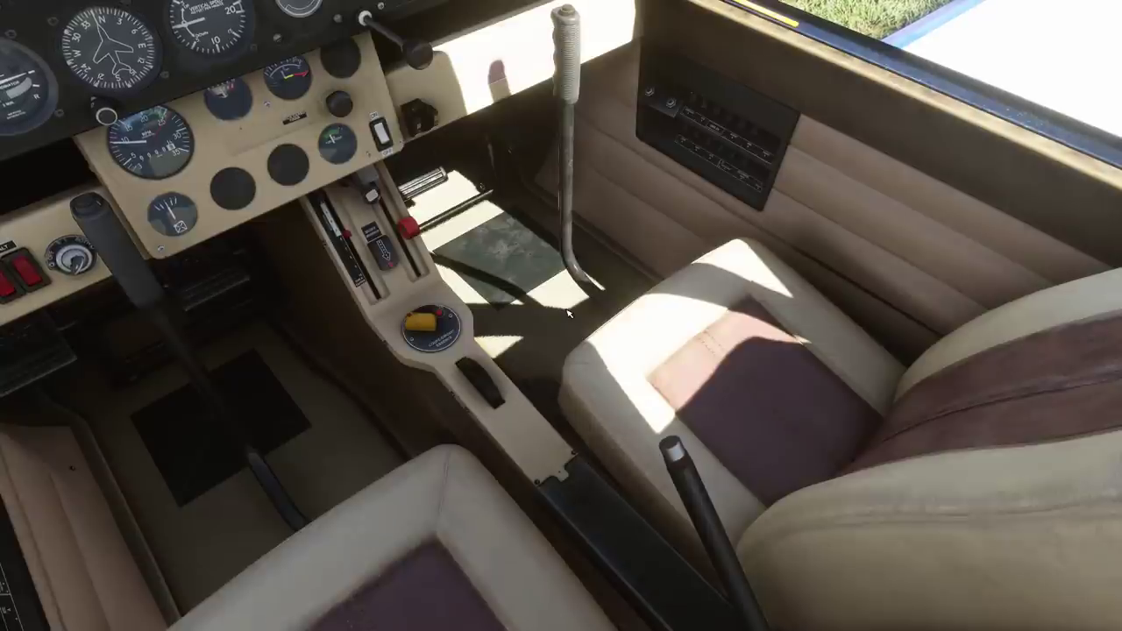
pyautogui.press('8')
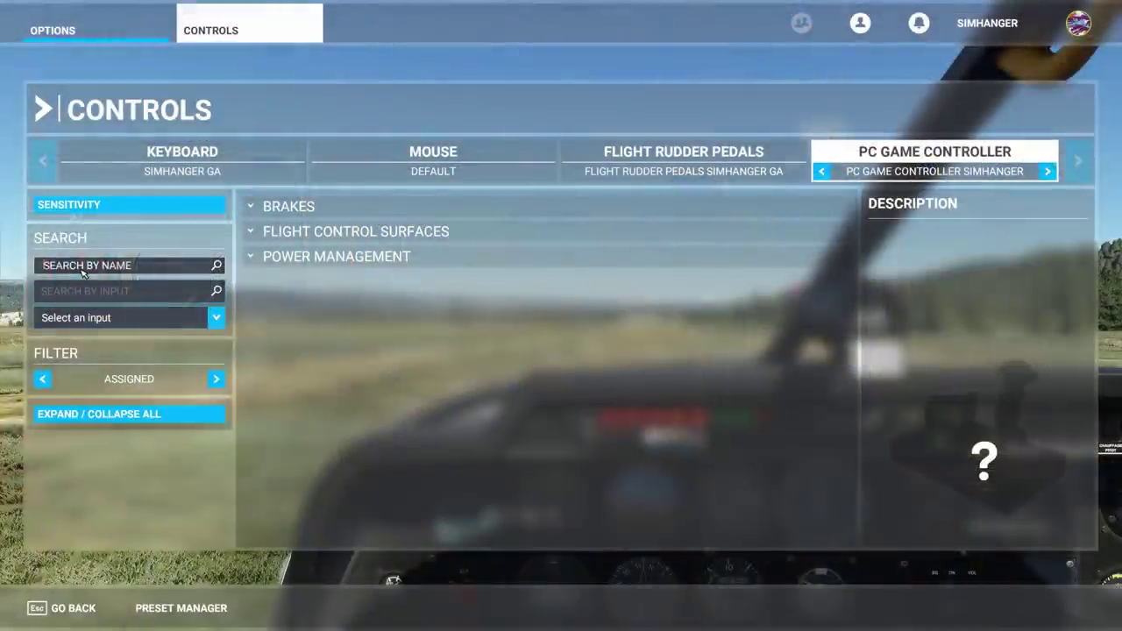
# - Search the commands for "view" and bind Cockpit Quickview Right to the matching POV hat direction on the controller
pyautogui.click(82, 270)
pyautogui.write('views')
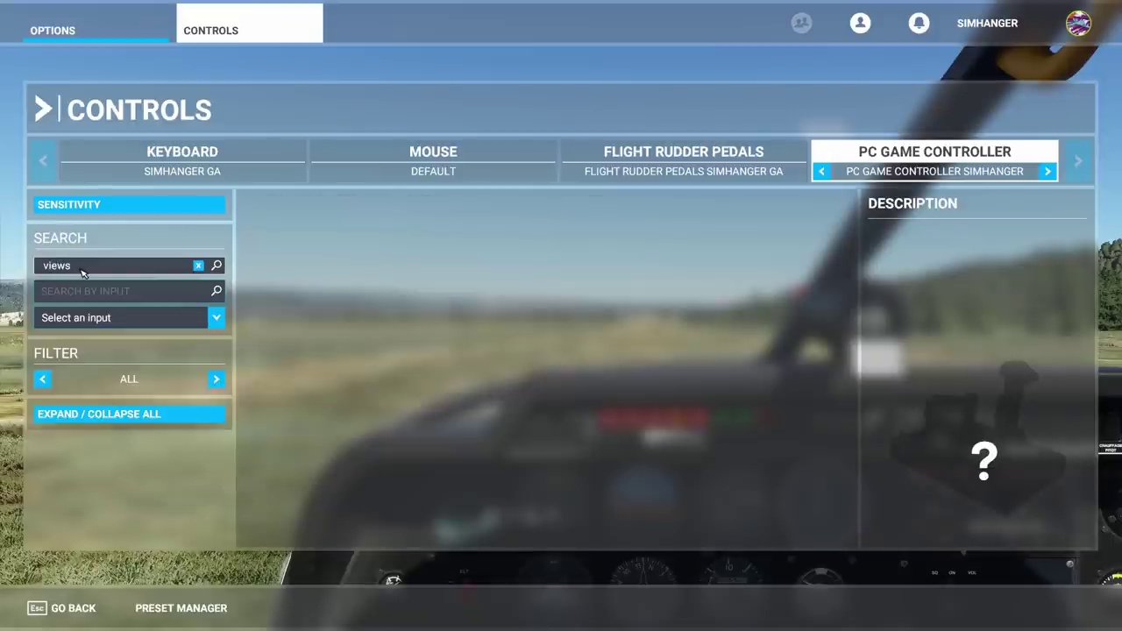
pyautogui.press('BackSpace')
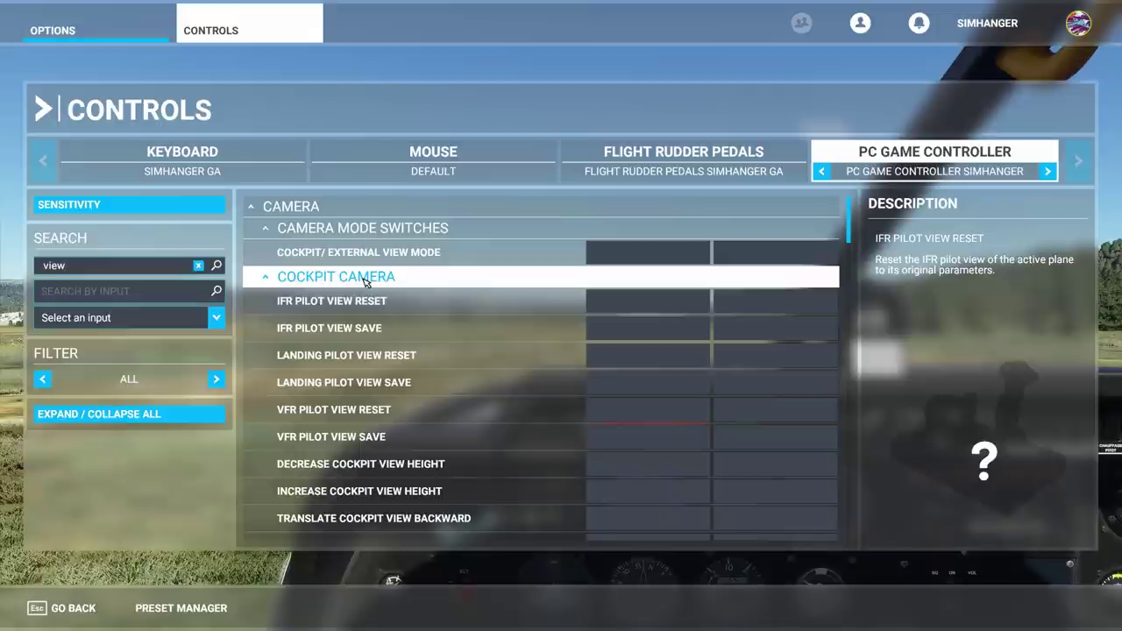
pyautogui.scroll(-8, 366, 281)
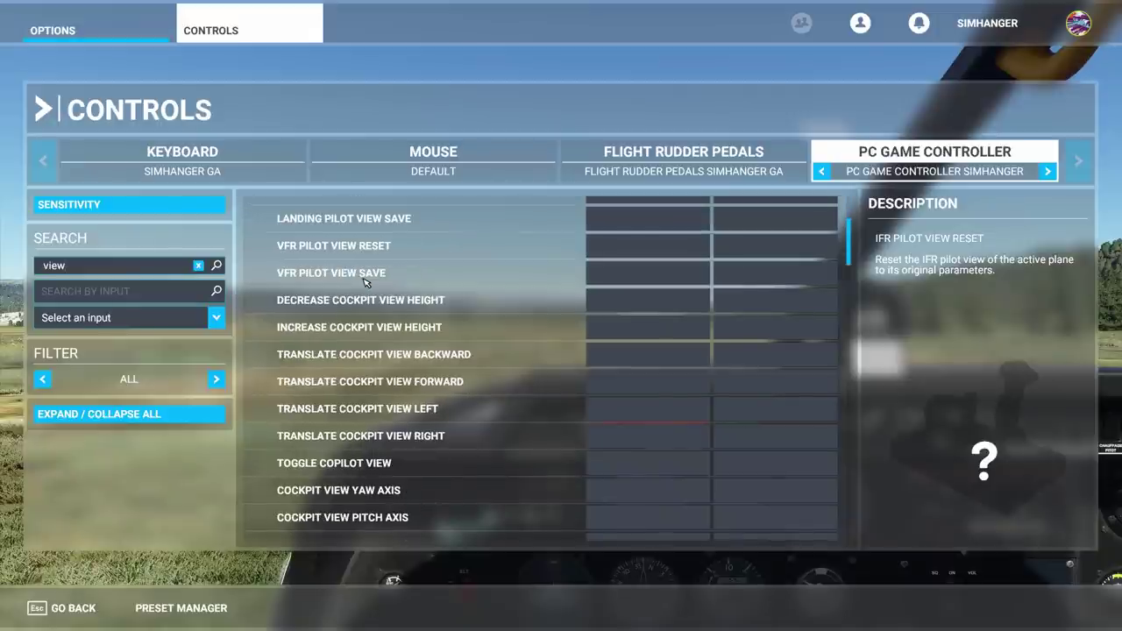
pyautogui.scroll(-2, 365, 280)
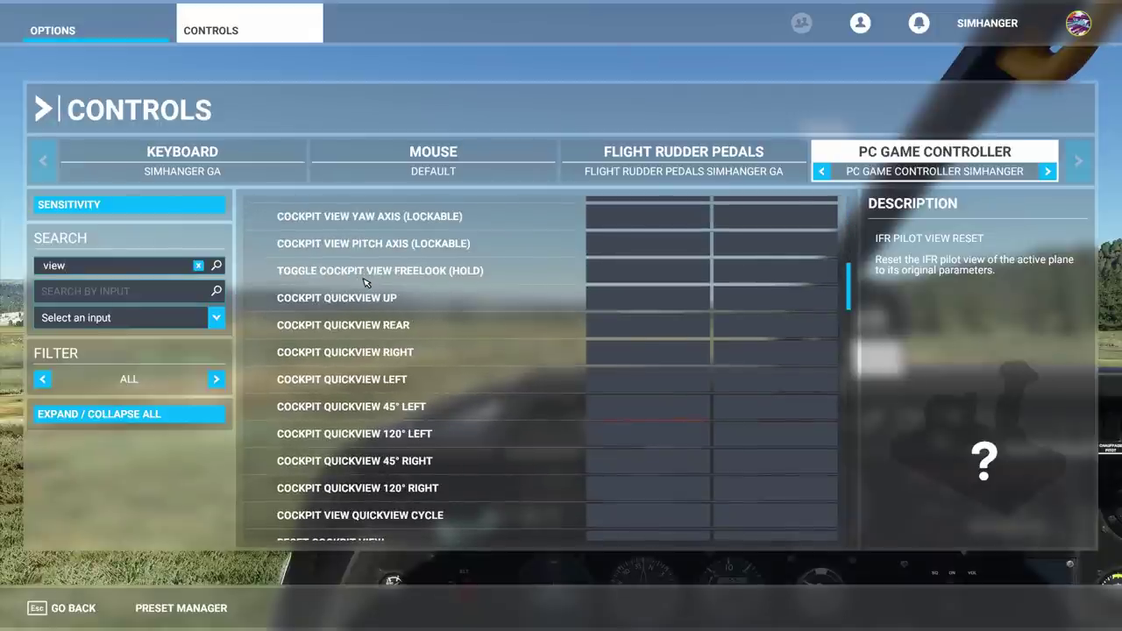
pyautogui.scroll(-1, 365, 281)
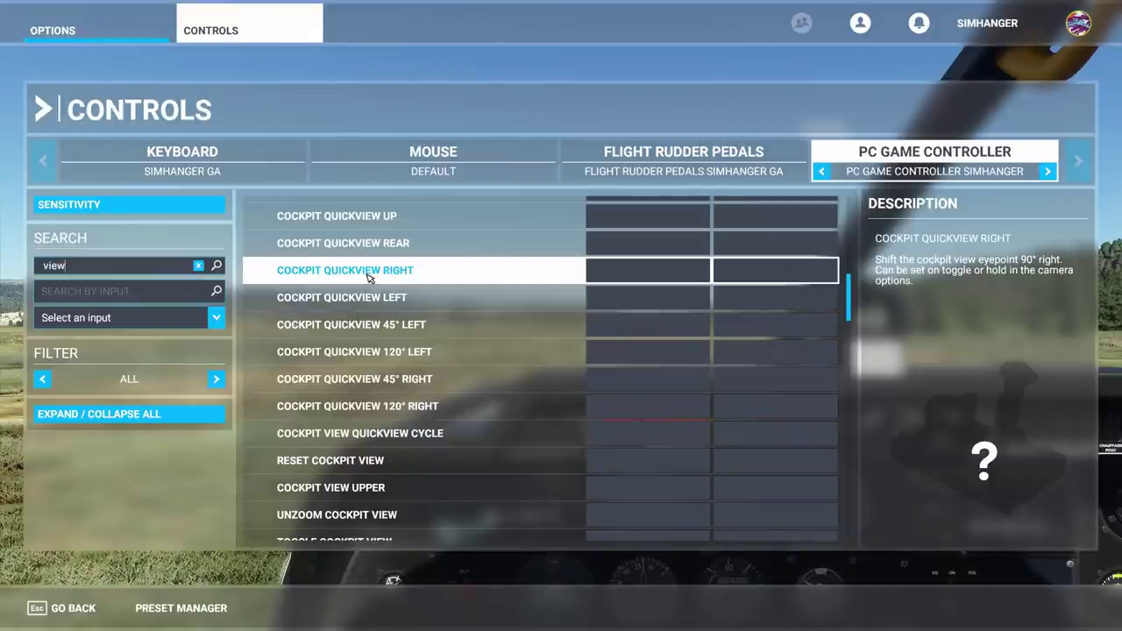
pyautogui.click(649, 272)
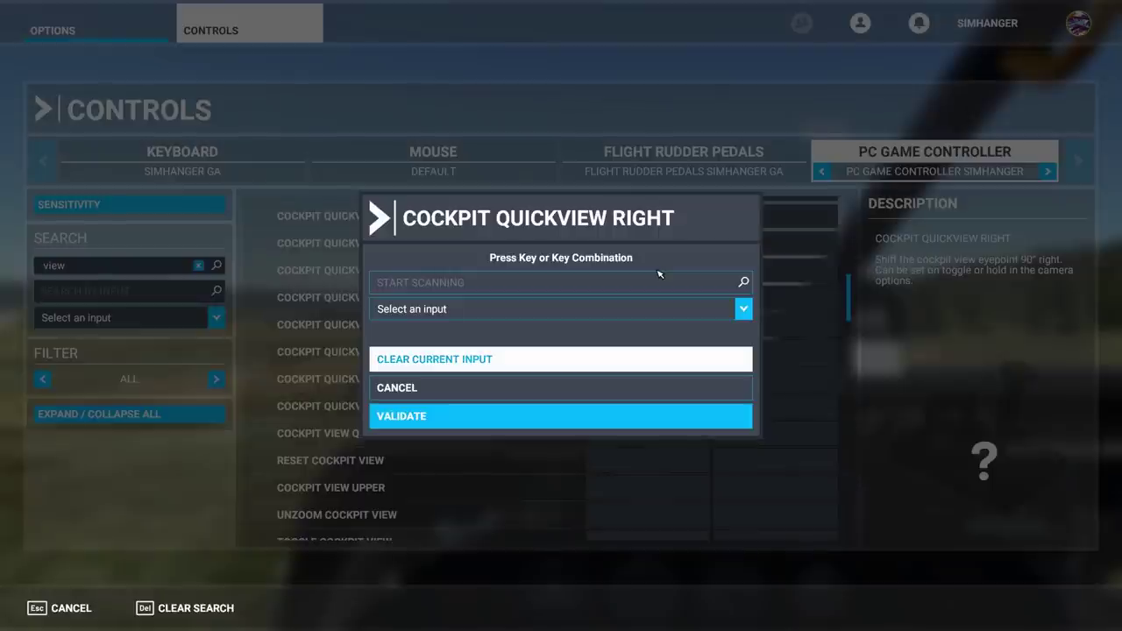
pyautogui.click(654, 283)
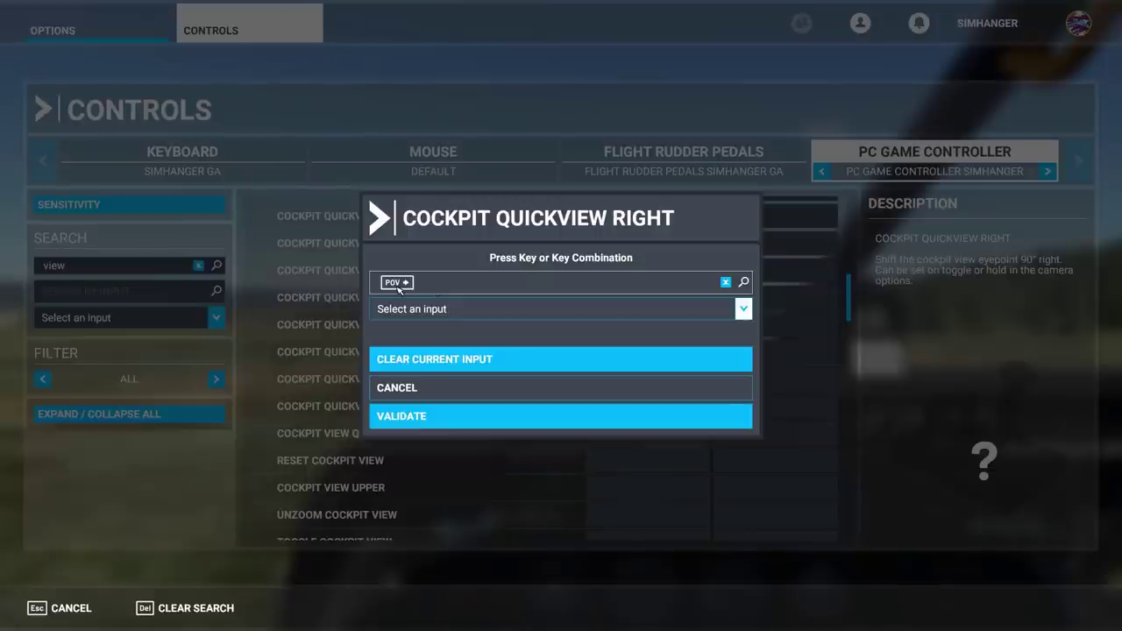
pyautogui.click(551, 419)
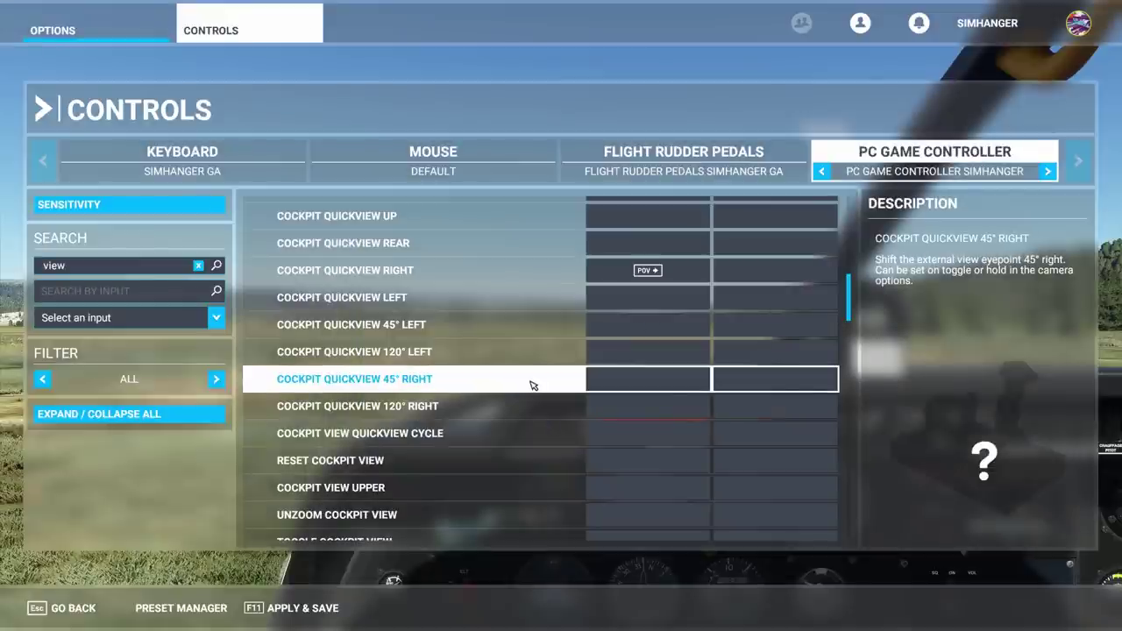
# - Bind Cockpit Quickview Left to the matching POV hat direction, save the profile, and resume the flight
pyautogui.click(651, 306)
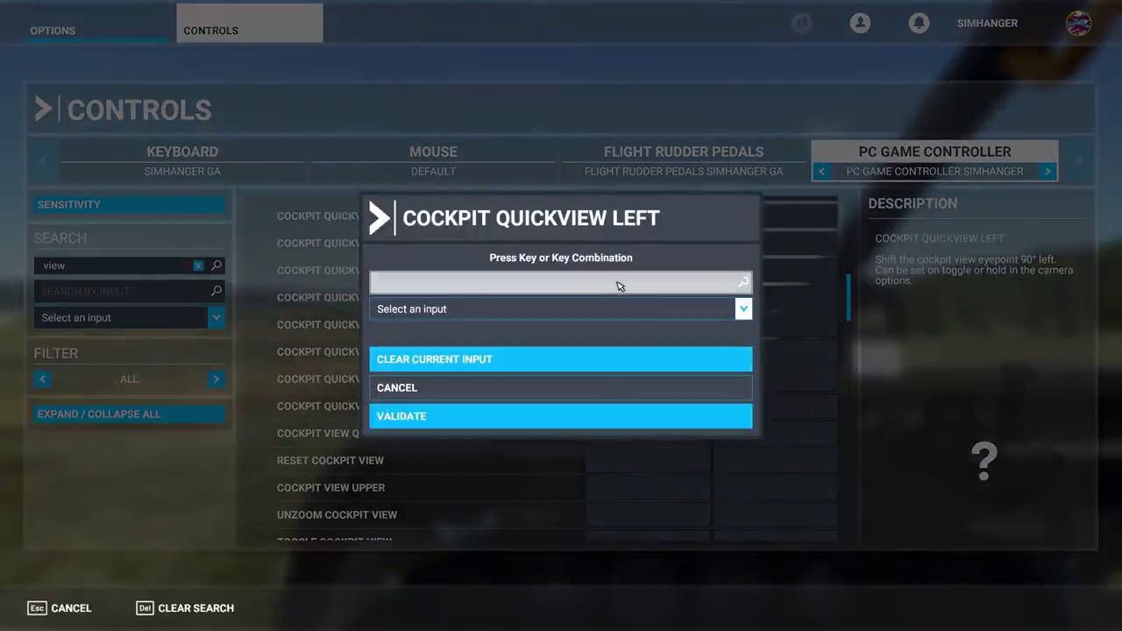
pyautogui.click(556, 416)
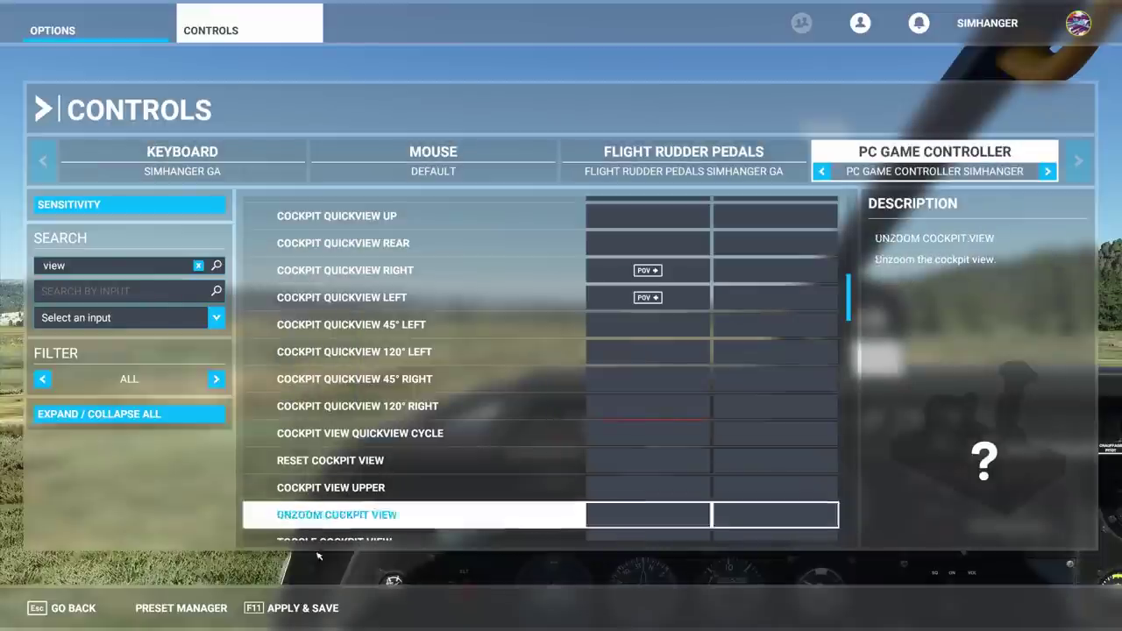
pyautogui.click(288, 611)
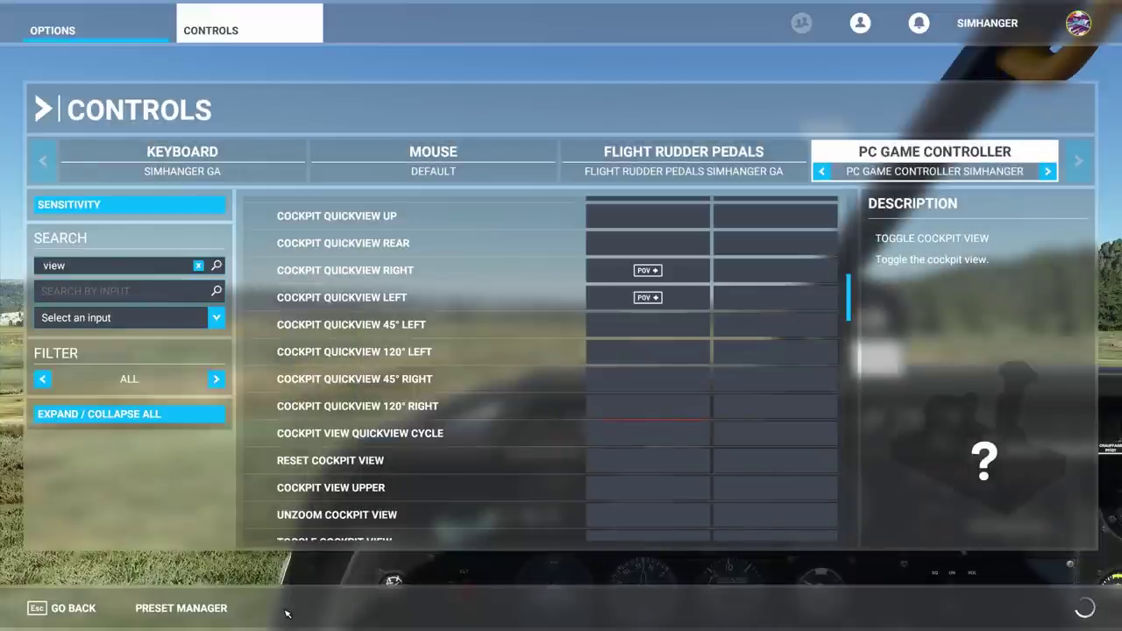
pyautogui.click(74, 608)
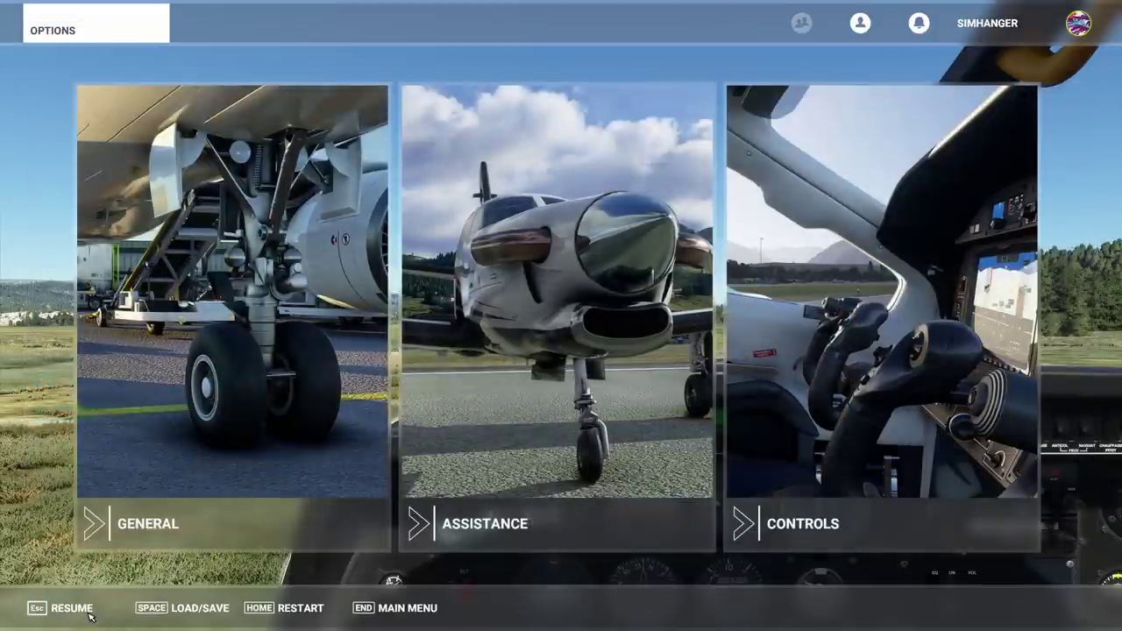
pyautogui.click(89, 613)
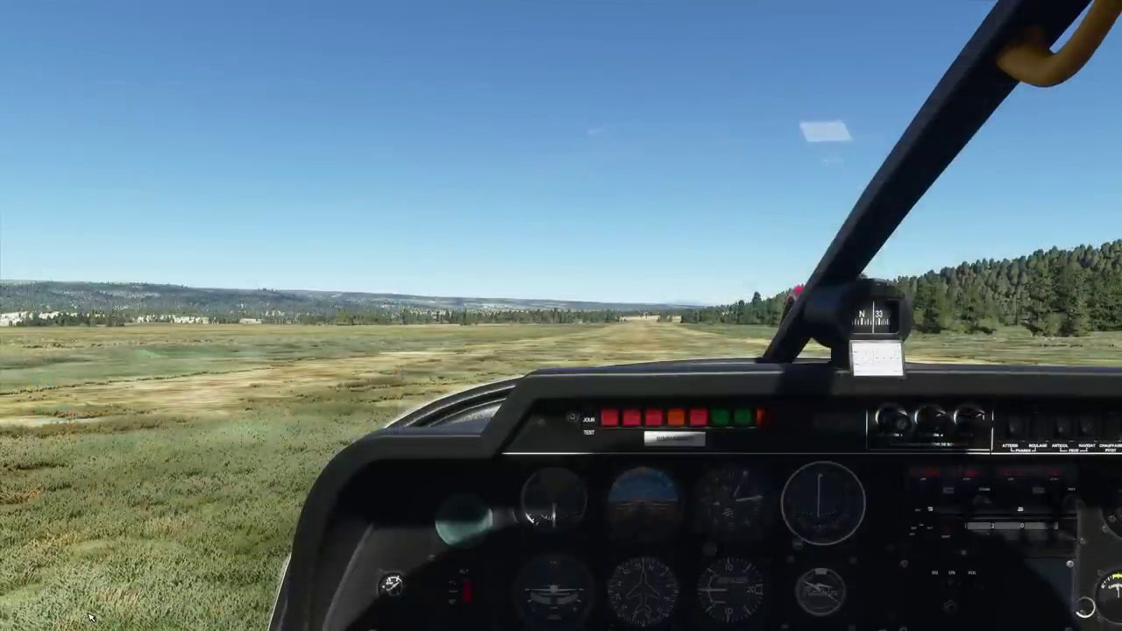
# - Check the new quickview bindings by looking out over the left and right wings from the cockpit
pyautogui.press('a')
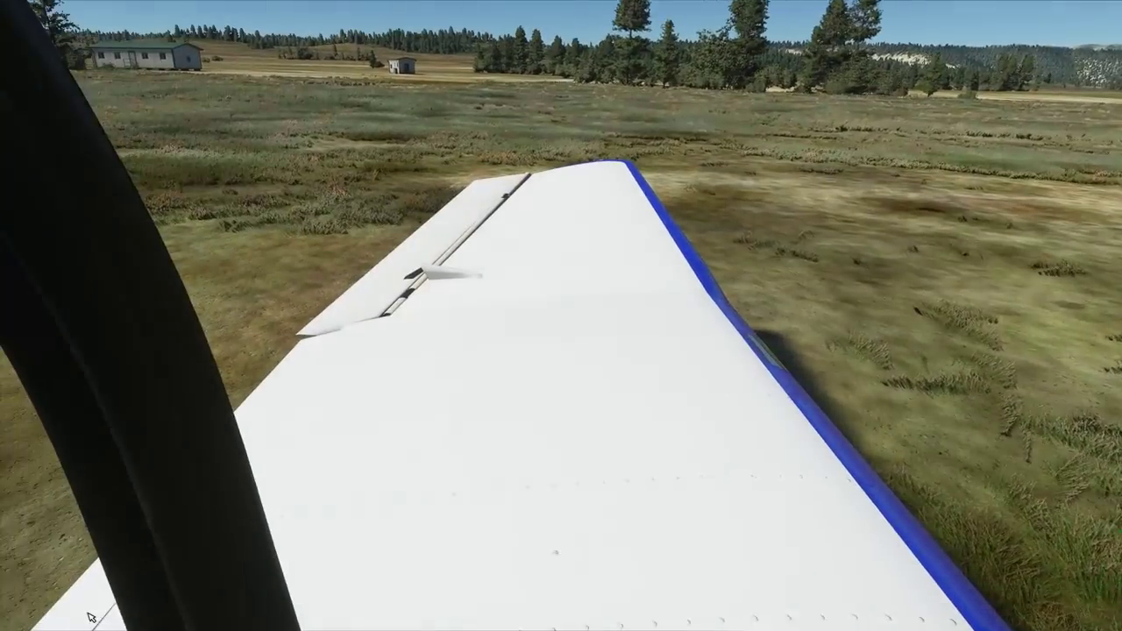
pyautogui.press('a')
pyautogui.press('a')
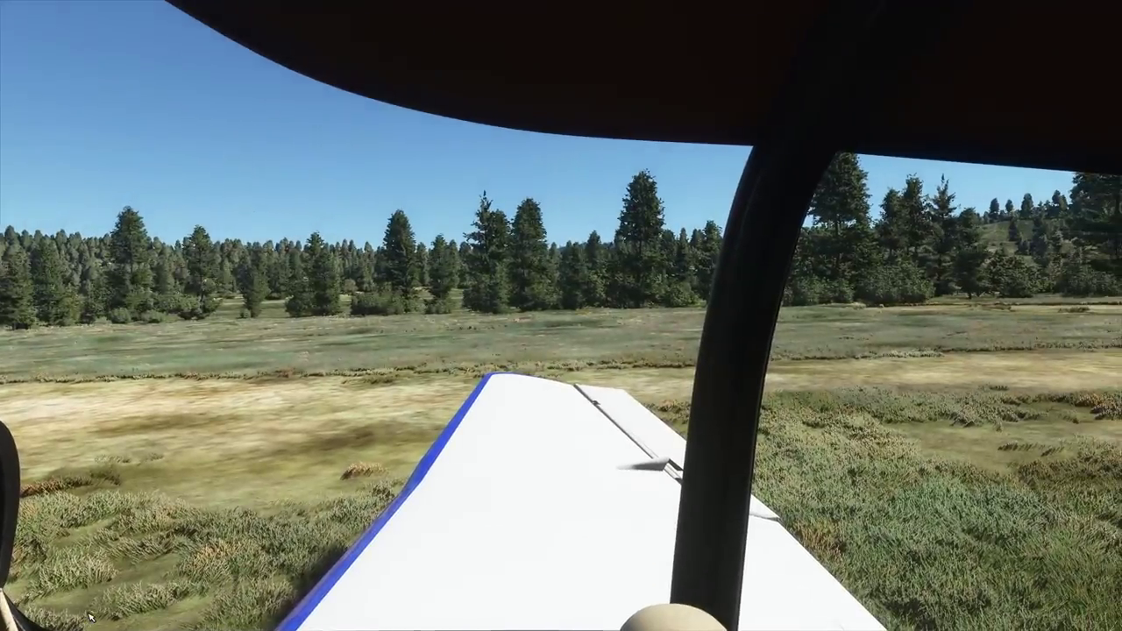
pyautogui.press('a')
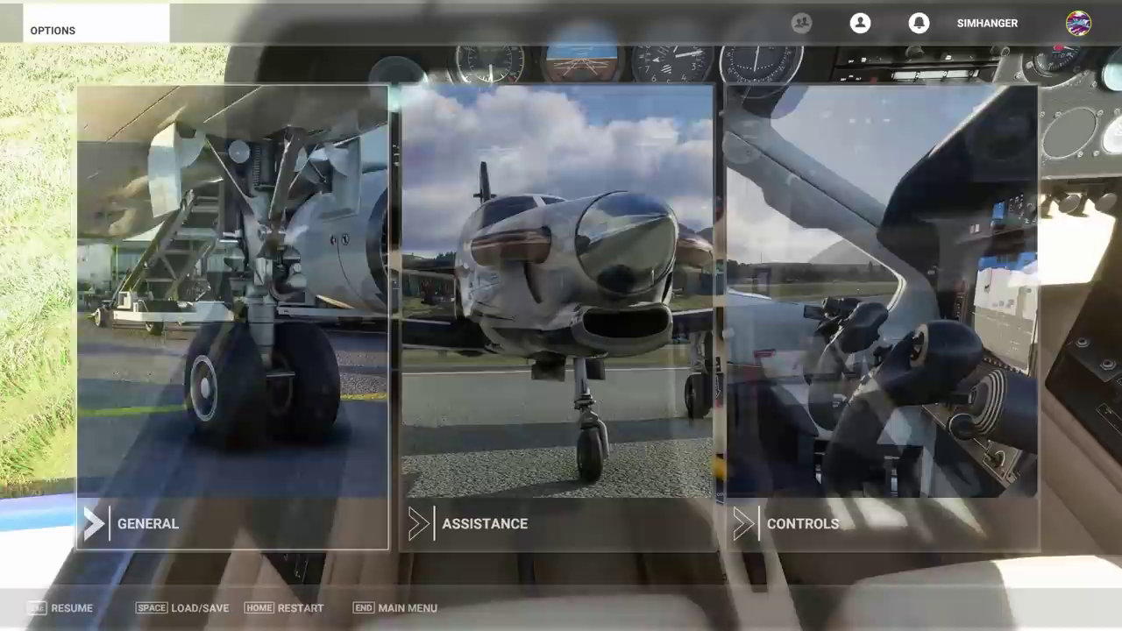
# - Reopen the control settings and bring up the sensitivity curves for the PC game controller
pyautogui.click(943, 342)
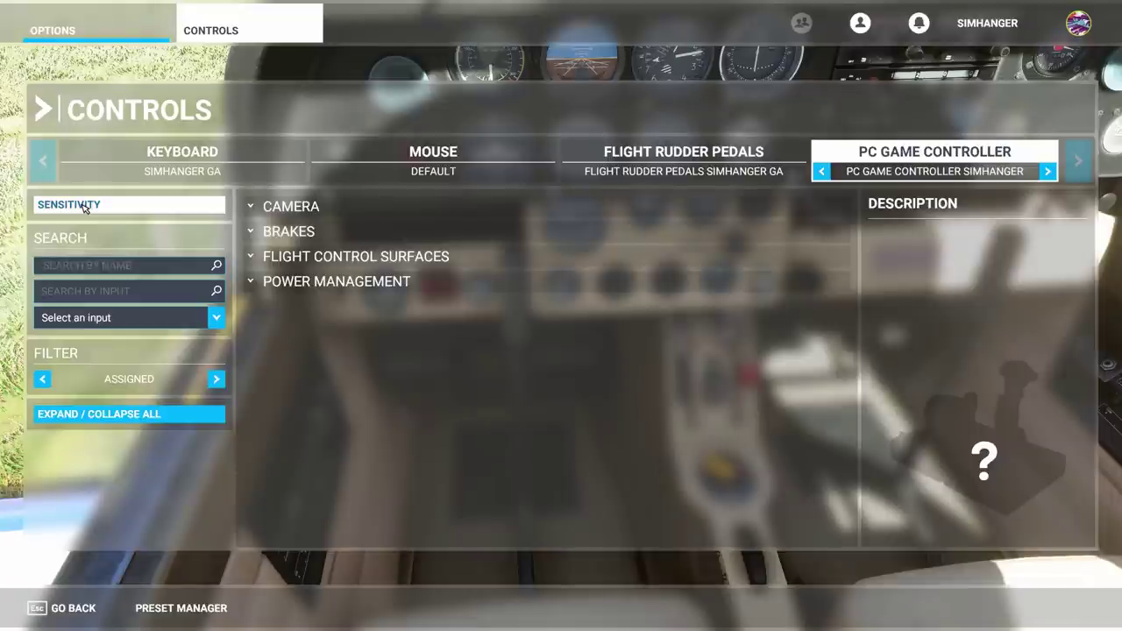
pyautogui.click(84, 208)
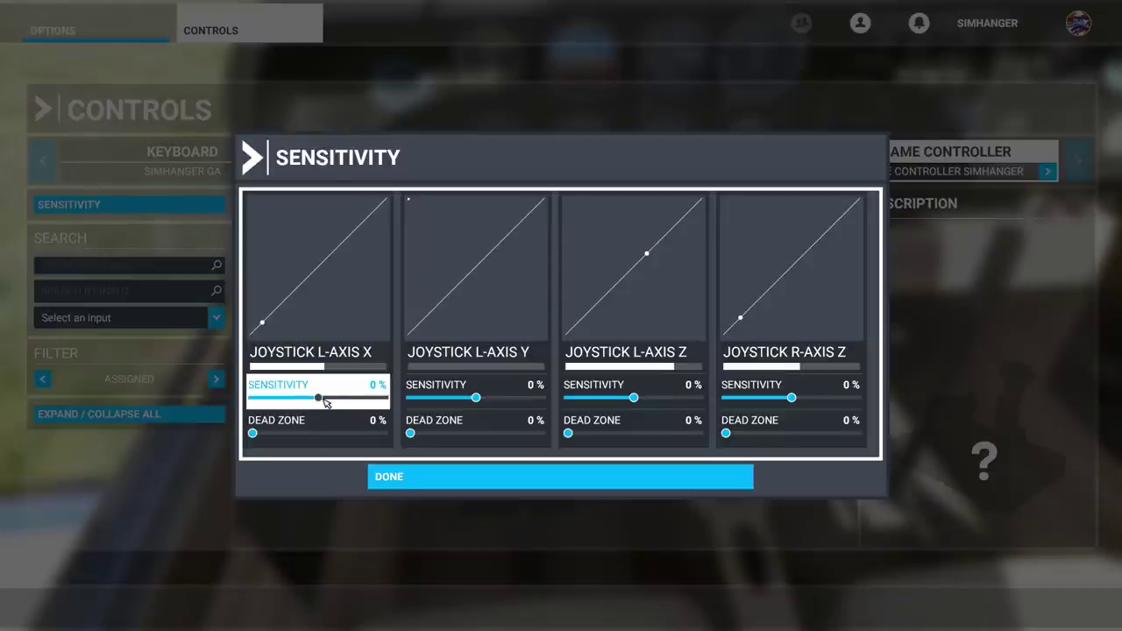
# - Try extreme sensitivities: 94 % and back to 0 % on Joystick L-Axis X, and -95 % and 100 % on L-Axis Y
pyautogui.moveTo(325, 401); pyautogui.dragTo(386, 401)
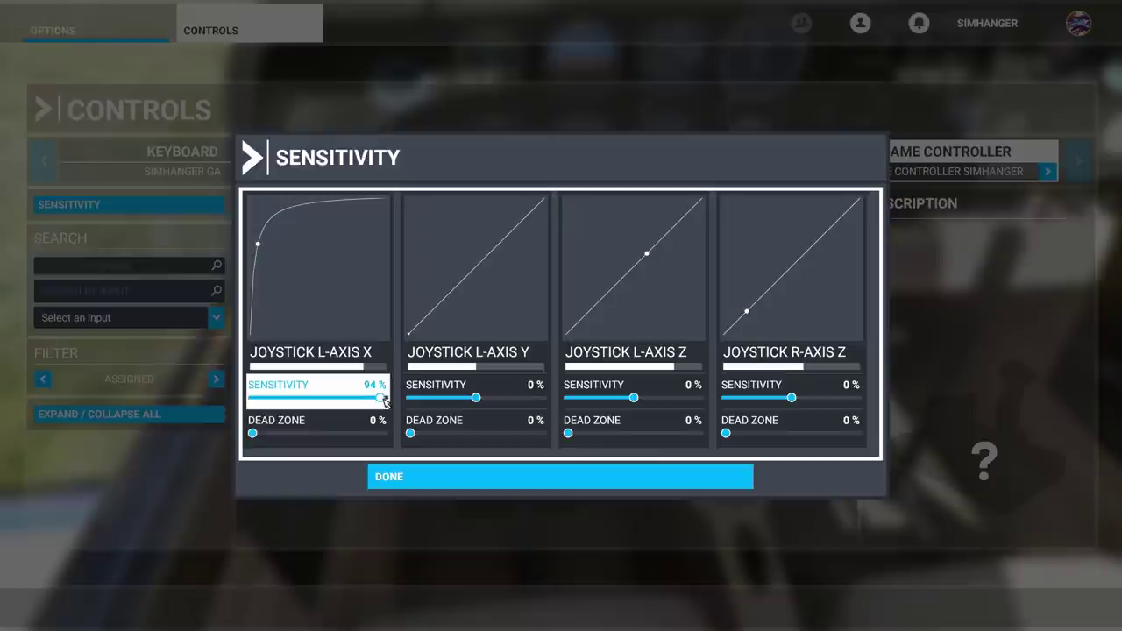
pyautogui.moveTo(383, 399); pyautogui.dragTo(319, 401)
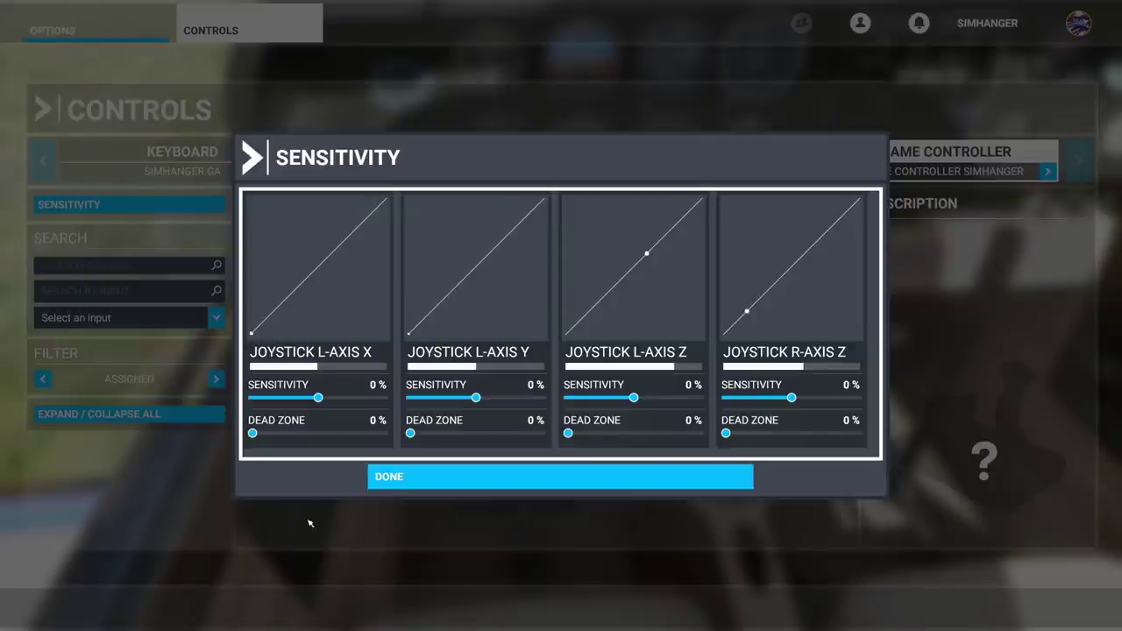
pyautogui.moveTo(481, 398); pyautogui.dragTo(414, 403)
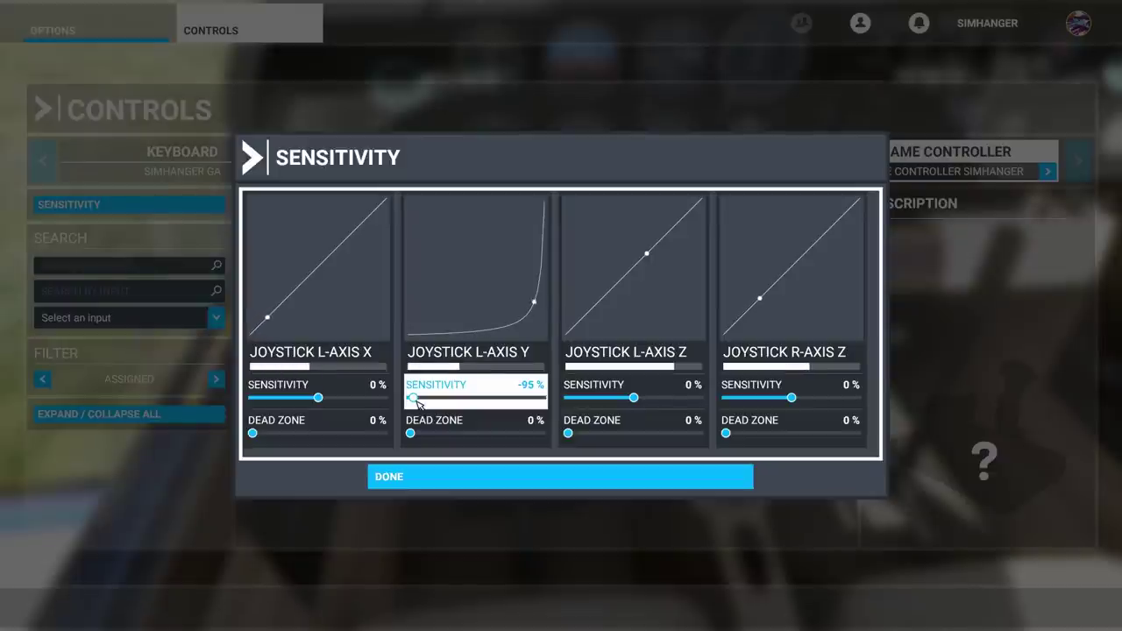
pyautogui.moveTo(417, 402); pyautogui.dragTo(546, 400)
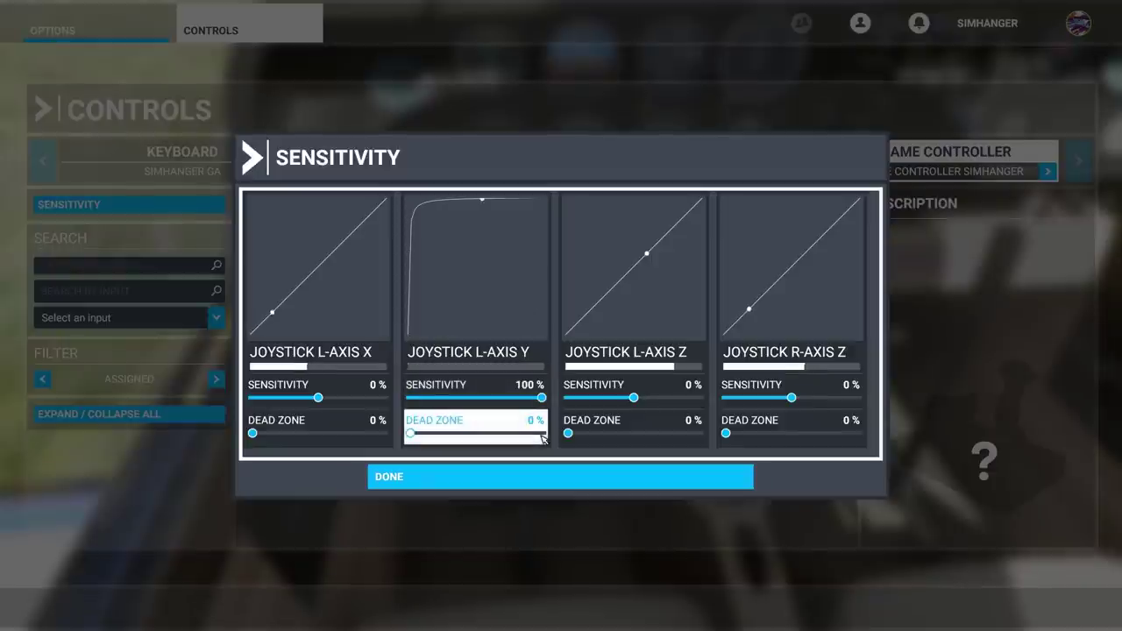
# - Set Joystick L-Axis Y to -61 % sensitivity with 8 % dead zone, and L-Axis X to -53 % sensitivity with 9 % dead zone
pyautogui.moveTo(542, 402); pyautogui.dragTo(439, 404)
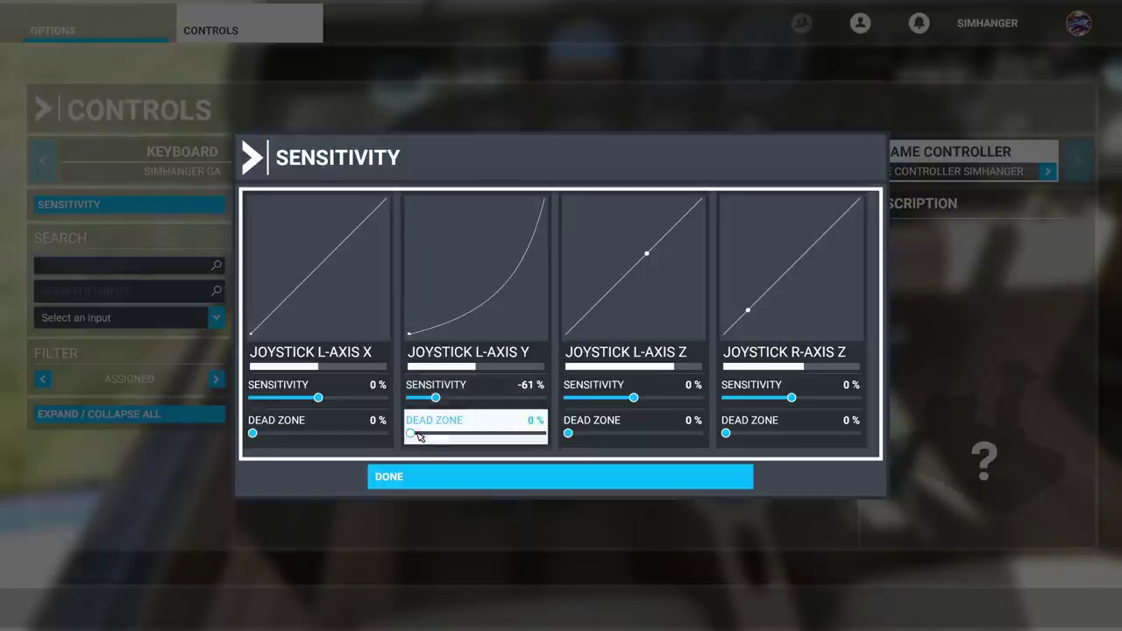
pyautogui.moveTo(413, 437); pyautogui.dragTo(426, 438)
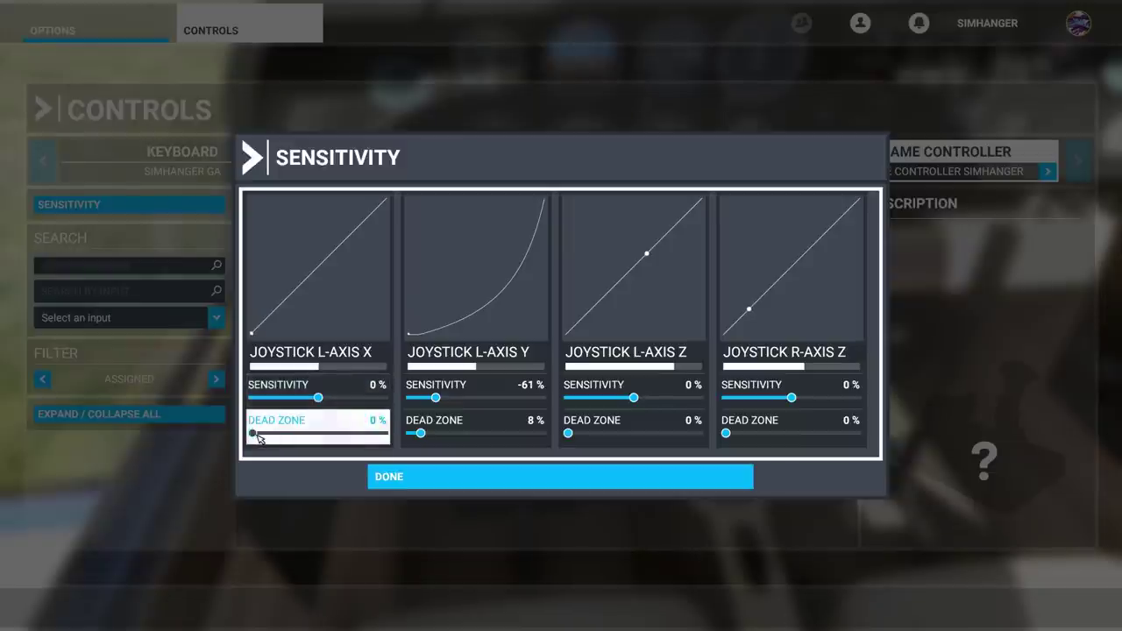
pyautogui.moveTo(253, 434); pyautogui.dragTo(270, 440)
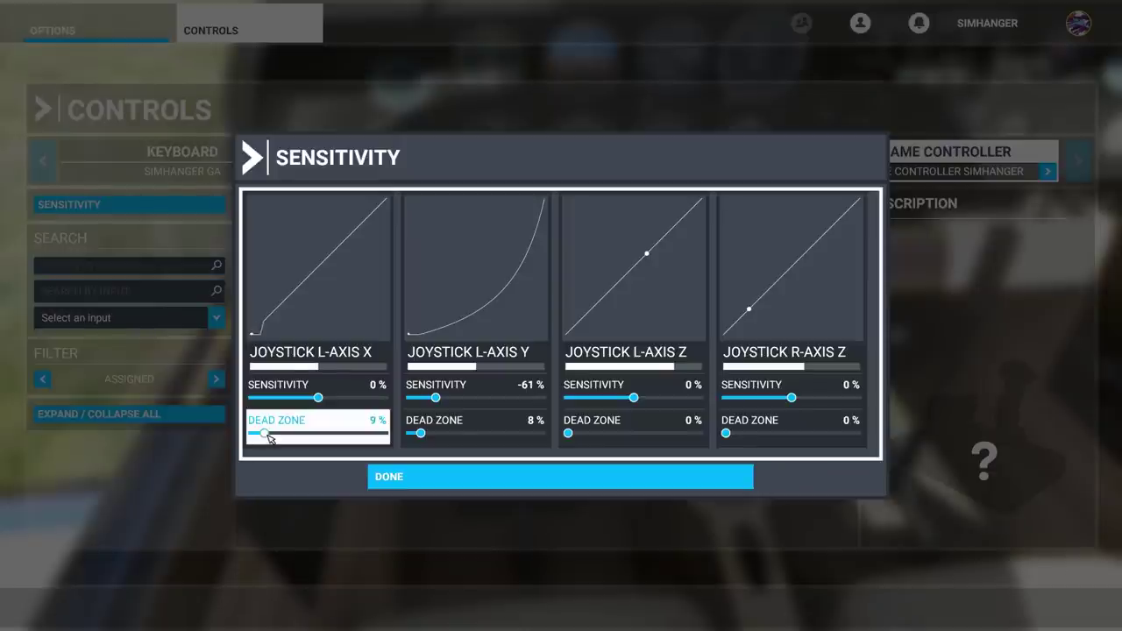
pyautogui.moveTo(321, 399); pyautogui.dragTo(286, 404)
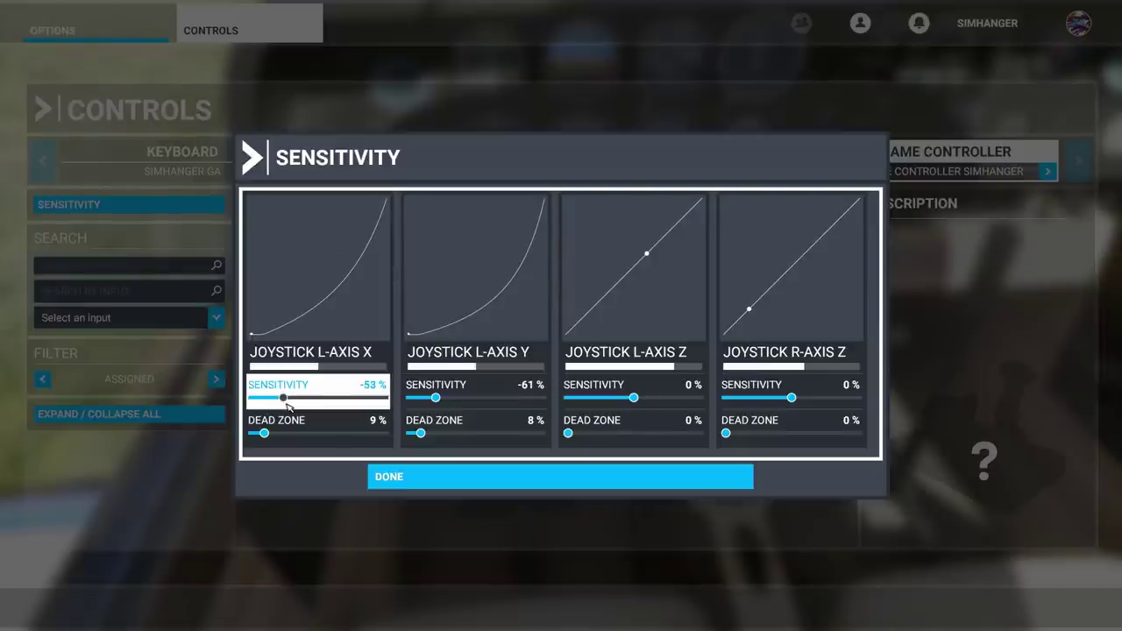
pyautogui.moveTo(289, 406); pyautogui.dragTo(289, 406)
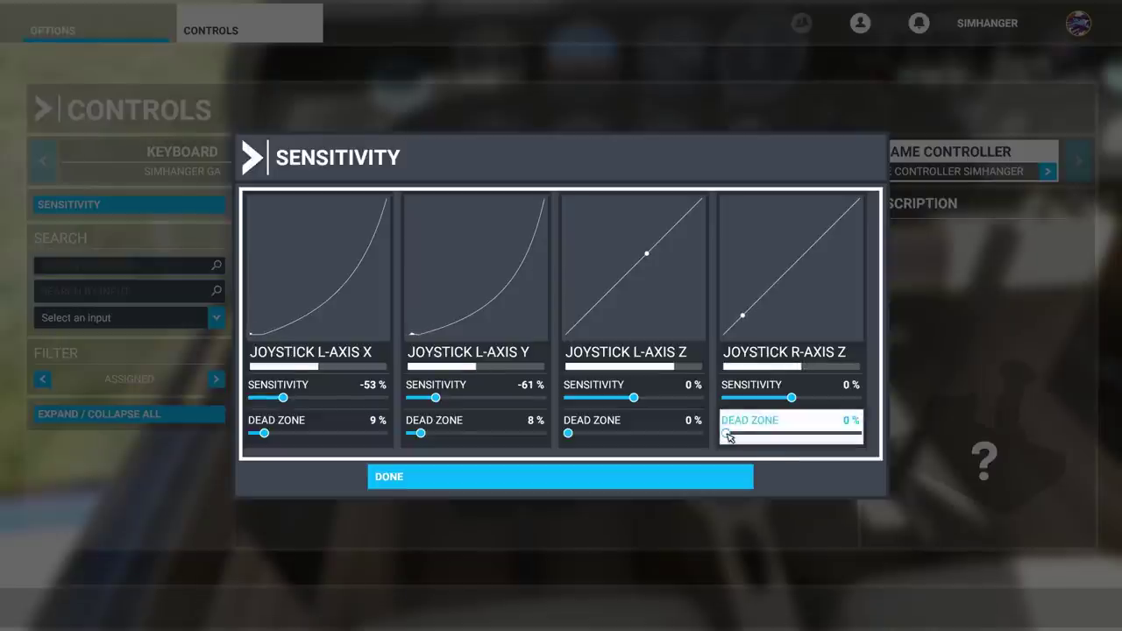
# - Set Joystick R-Axis Z to 12 % dead zone and -63 % sensitivity, and finish the sensitivity adjustments
pyautogui.moveTo(727, 434); pyautogui.dragTo(746, 435)
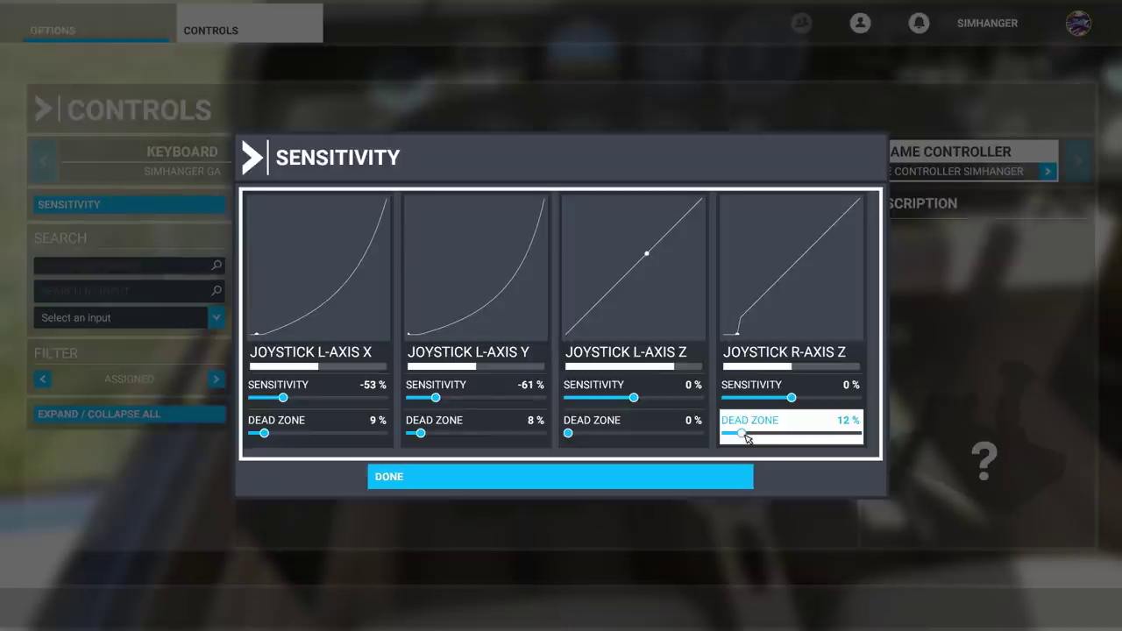
pyautogui.moveTo(792, 399); pyautogui.dragTo(755, 406)
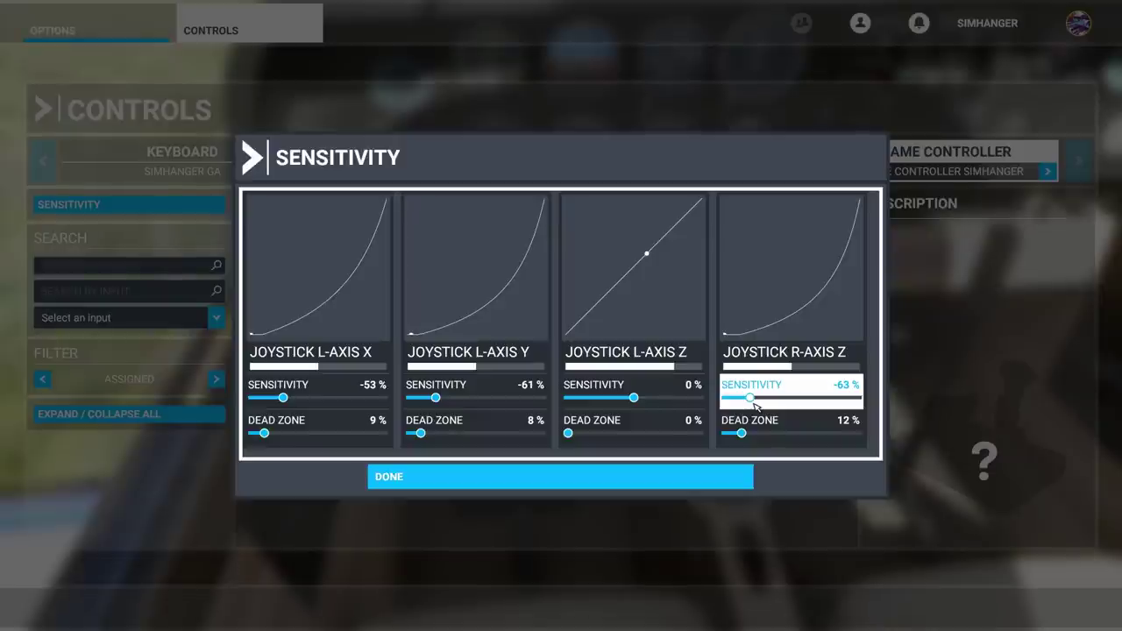
pyautogui.click(574, 487)
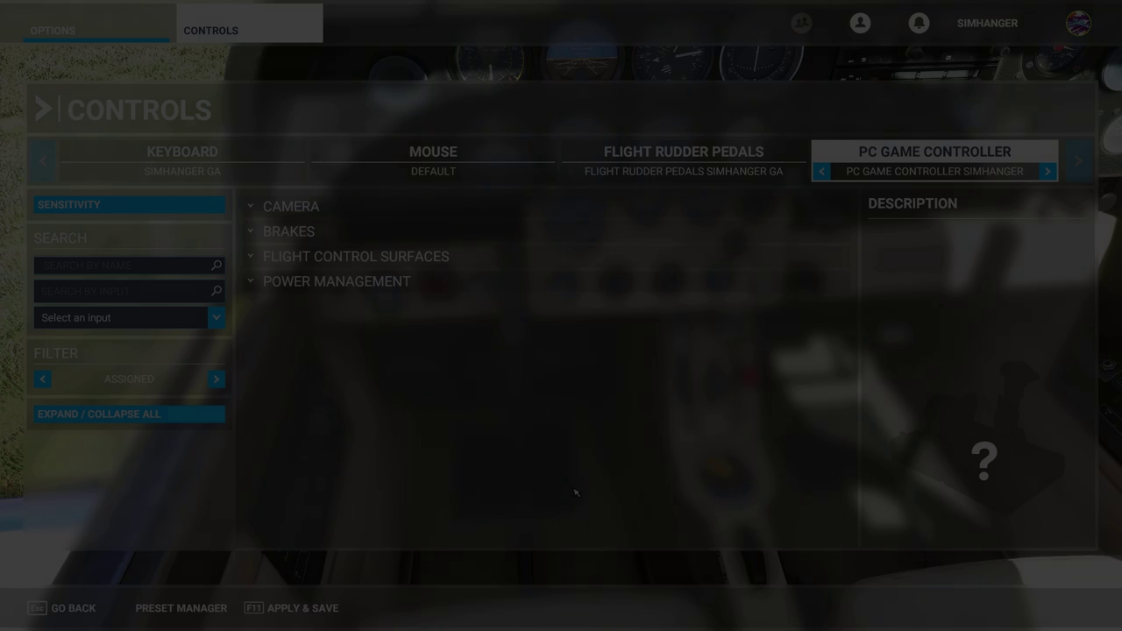